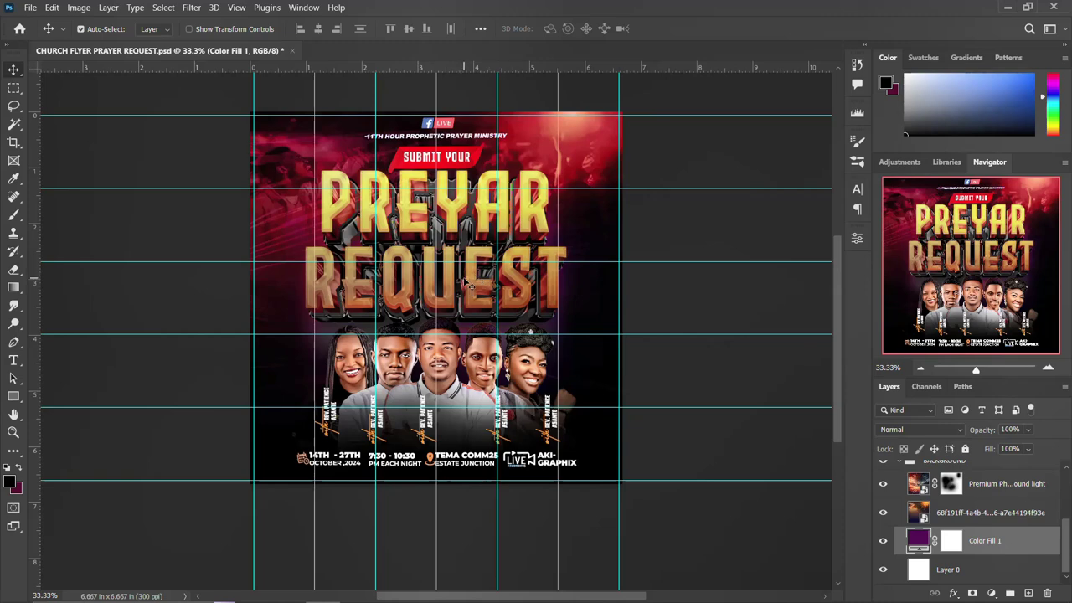
Review the finished flyer, then open New Document with the 2000 × 2000 px, 300 ppi preset
scroll(501, 251, "up", 1)
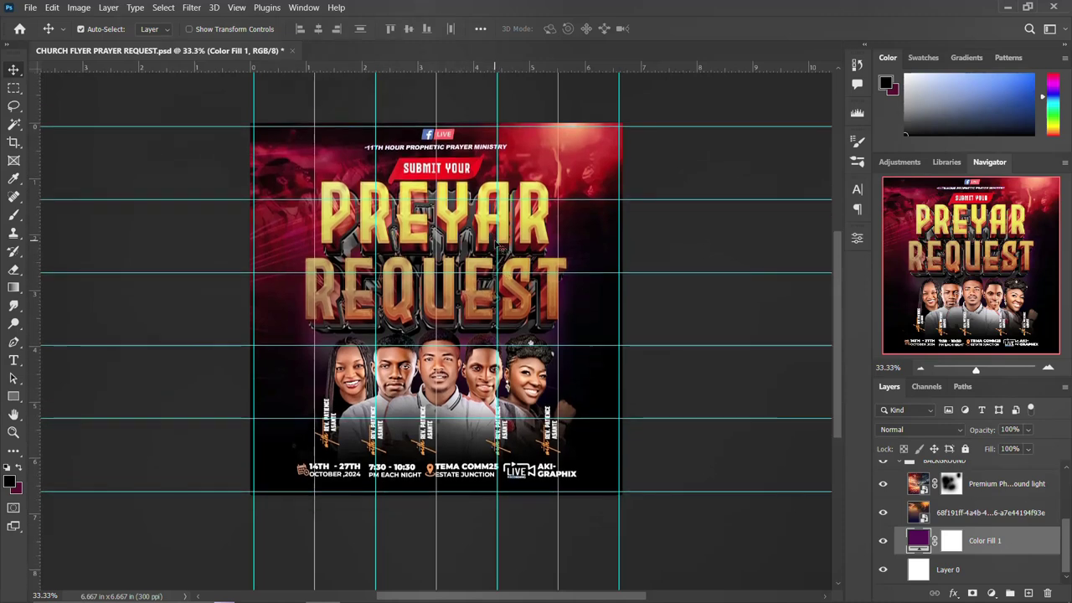
scroll(500, 247, "up", 1)
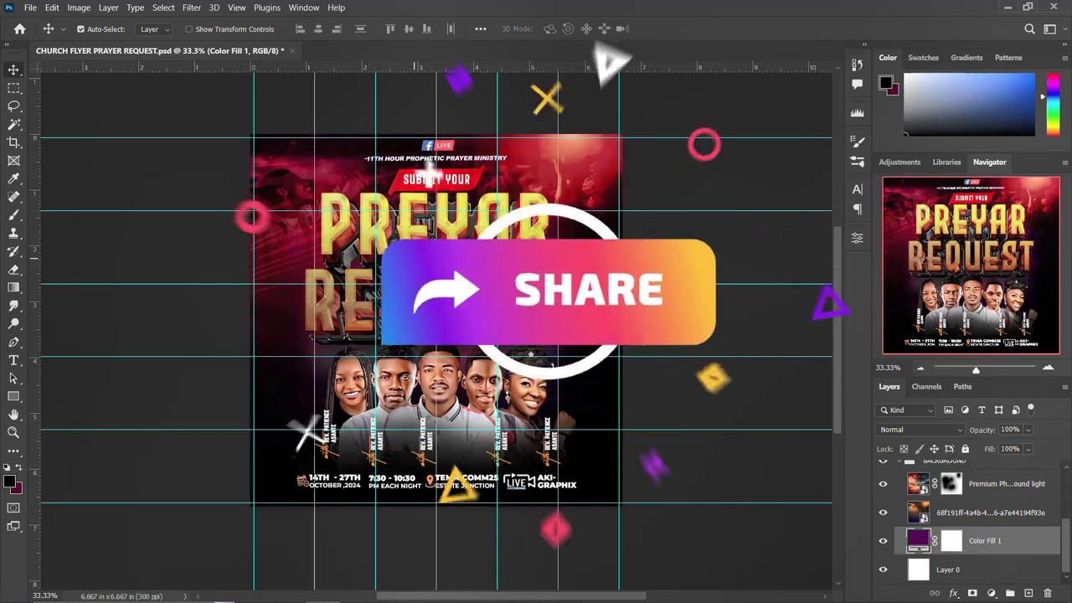
left_click(80, 29)
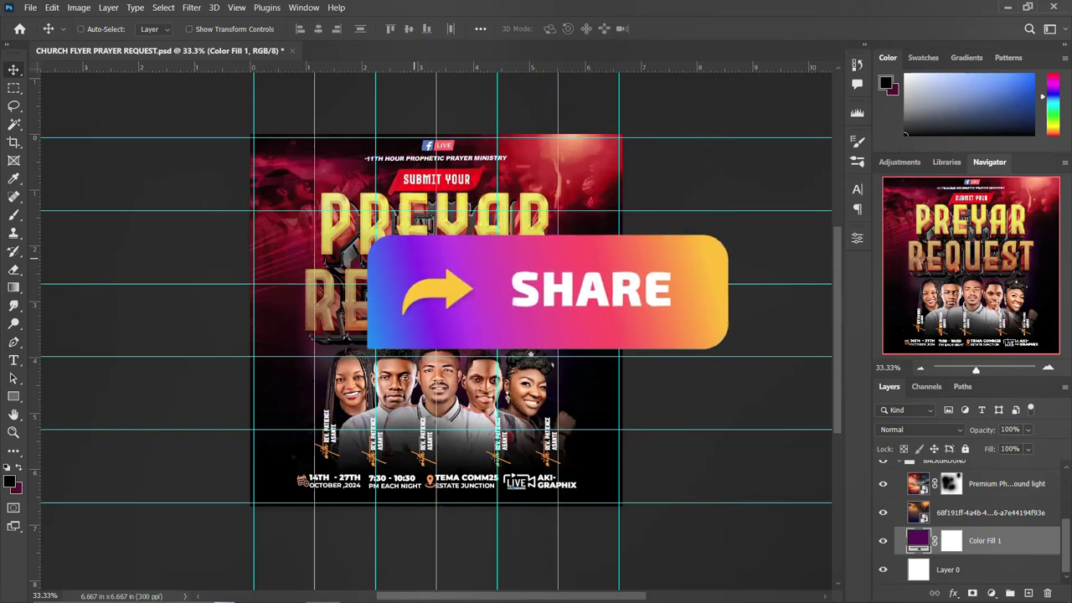
key("ctrl+n")
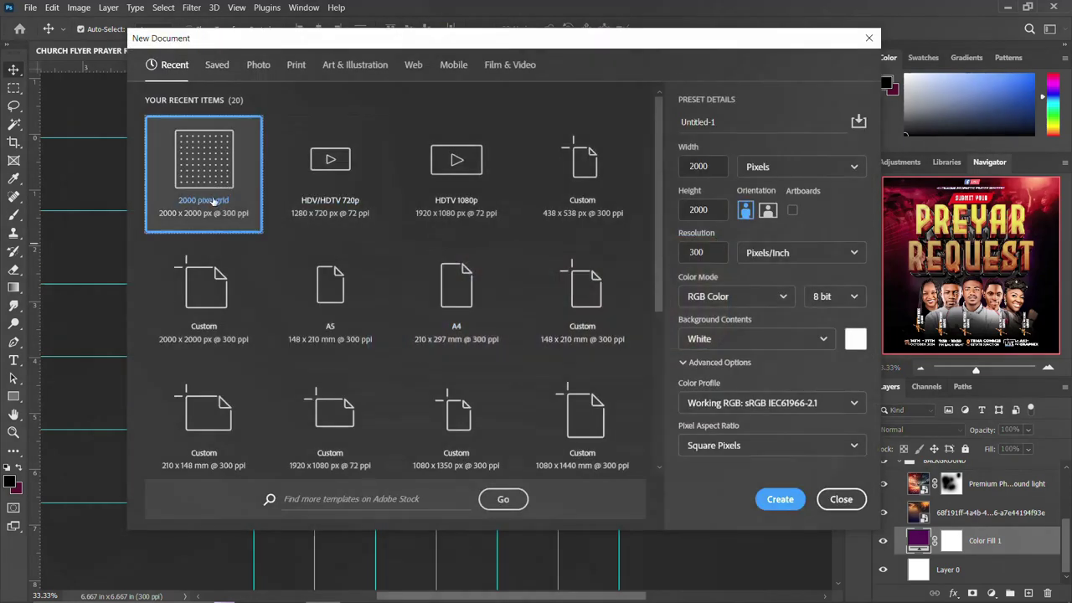
Check width 2000, height 2000 and 300 ppi, then create the document as 'CHURCH FLYER'
double_click(717, 168)
double_click(716, 211)
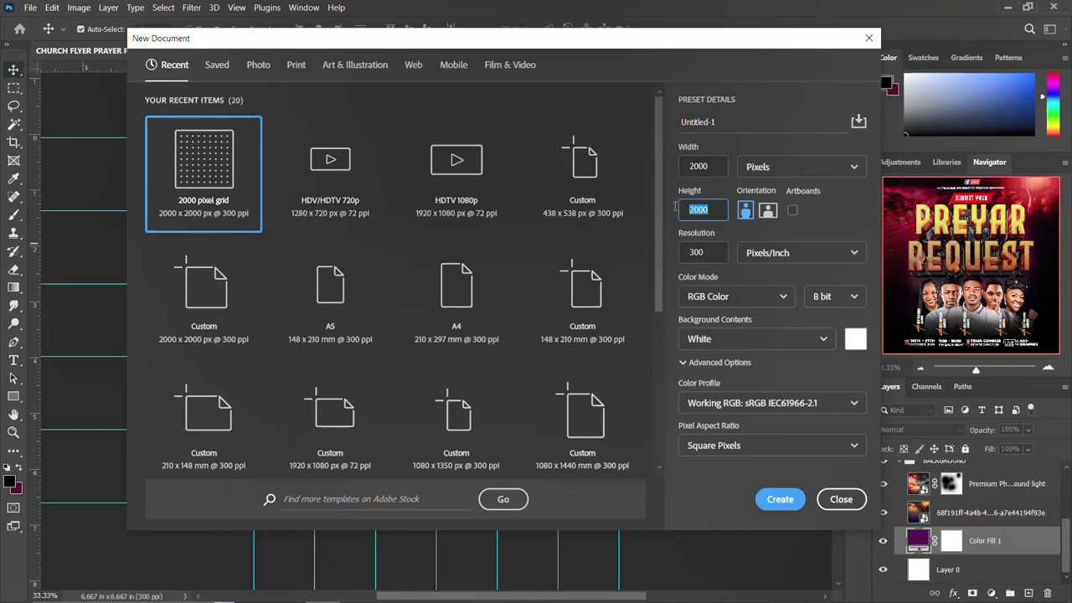
double_click(713, 253)
left_click_drag(717, 121, 671, 118)
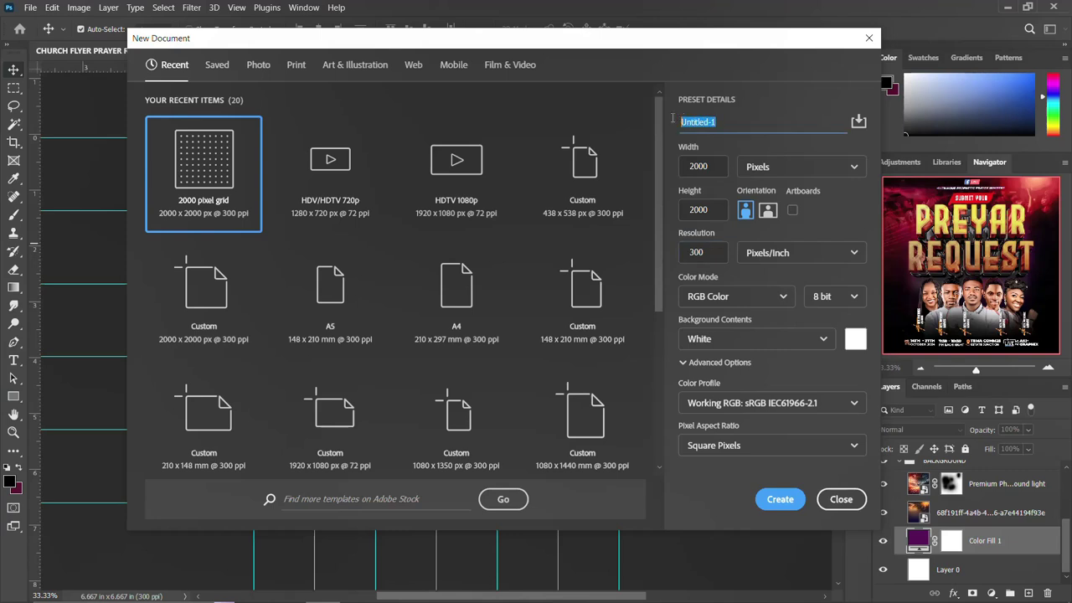
type("CHURCH FLYER")
left_click(781, 499)
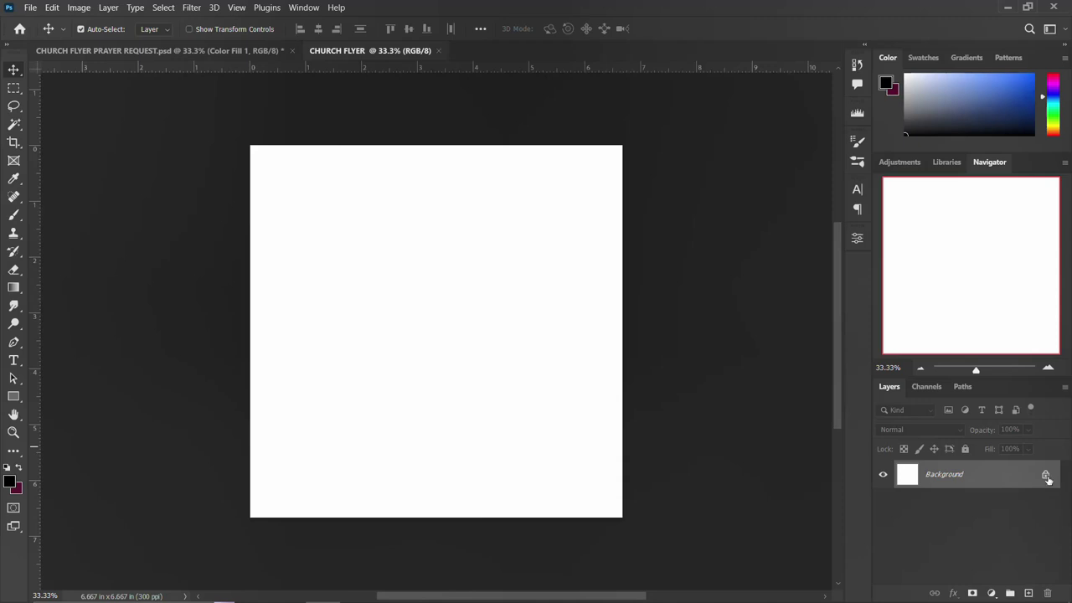
Unlock the Background into Layer 0 and add a #46024a purple Solid Color fill layer
left_click(1045, 476)
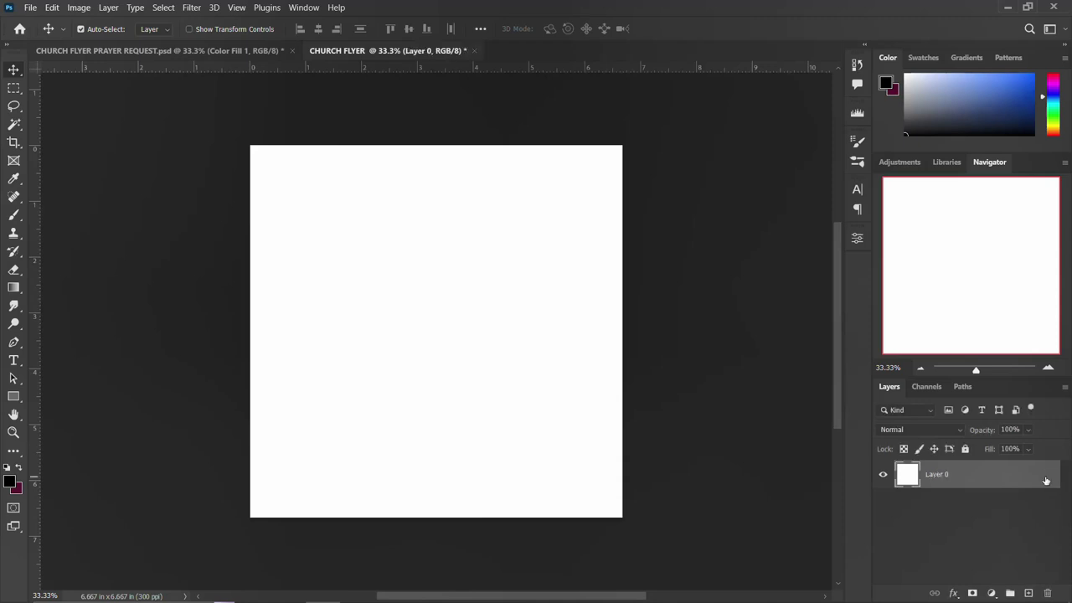
left_click(992, 593)
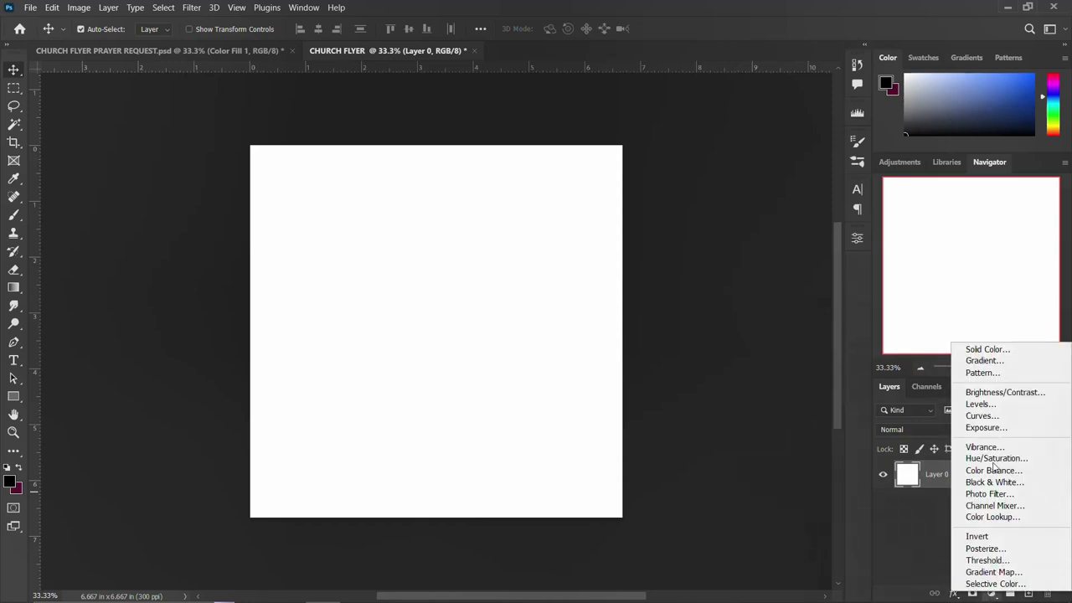
left_click(996, 350)
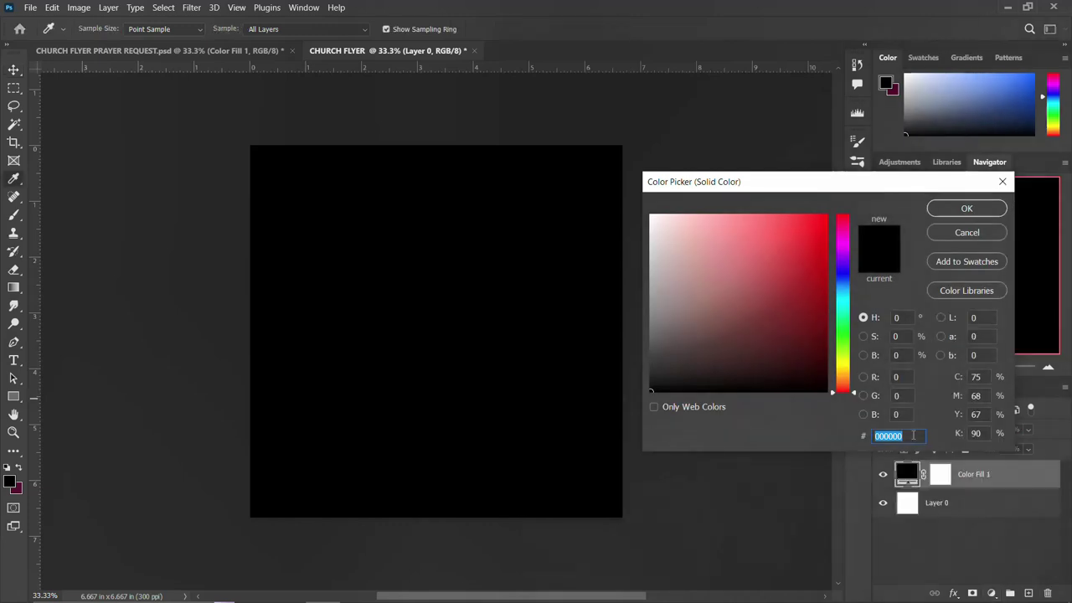
type("46024a")
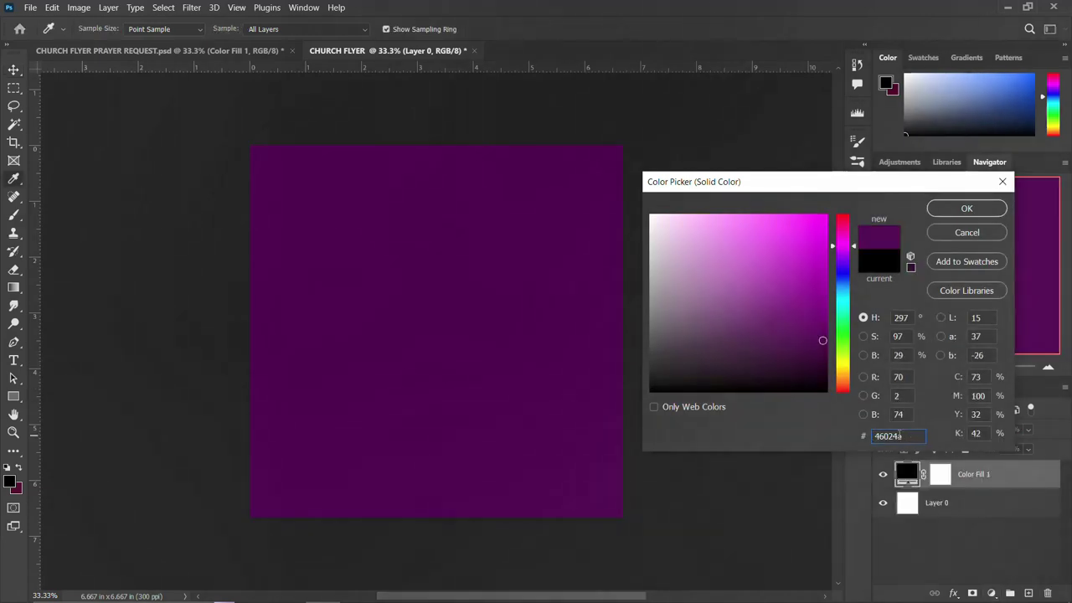
left_click_drag(887, 436, 870, 436)
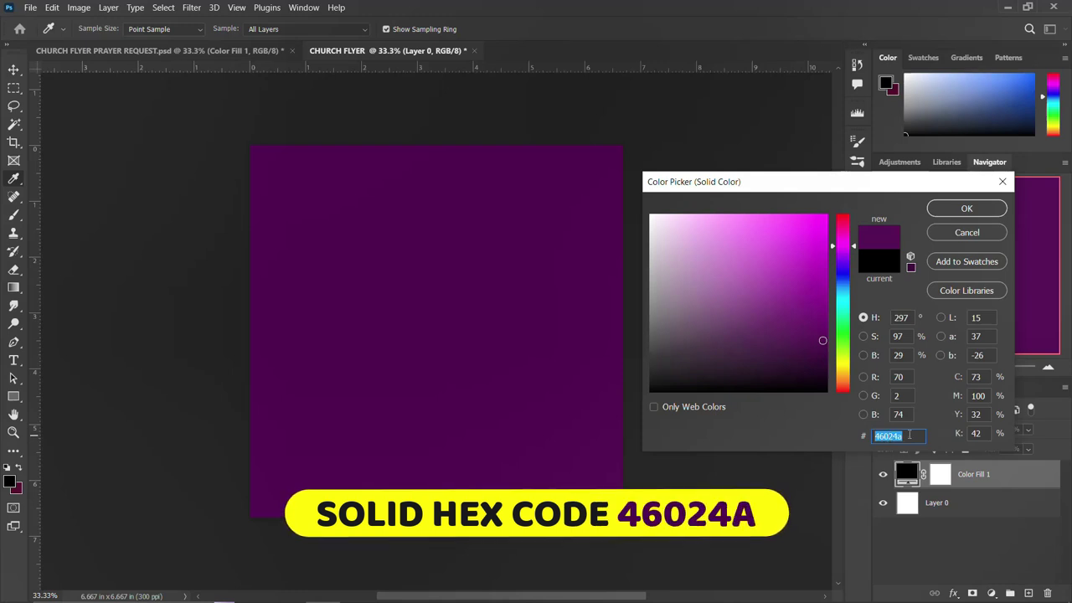
left_click(966, 210)
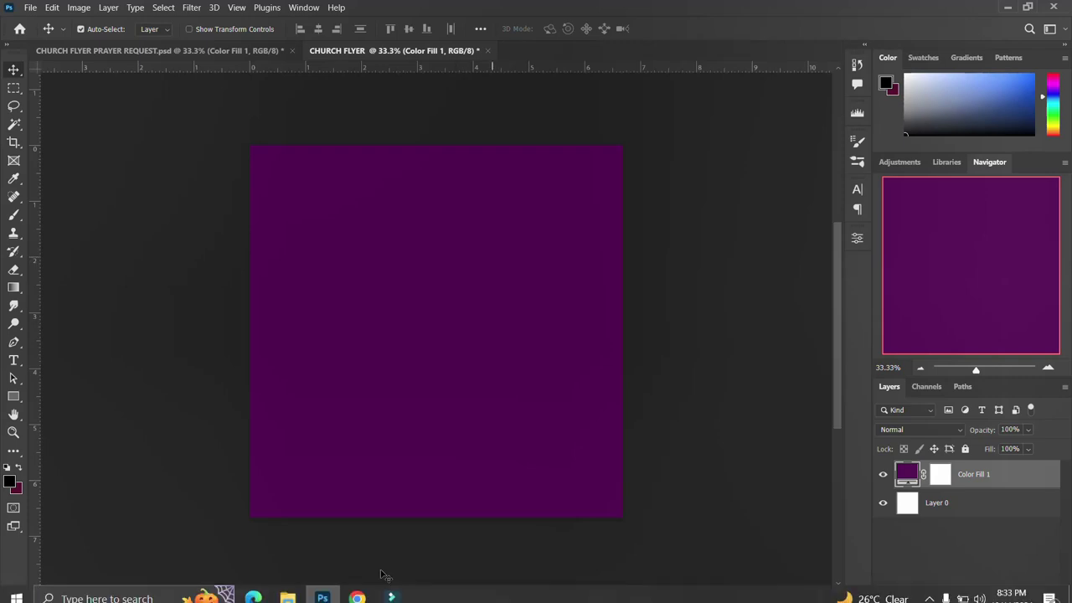
Place the 68f191ff crowd photo, stretch it to the canvas edges, and set it to Hard Light
left_click(292, 596)
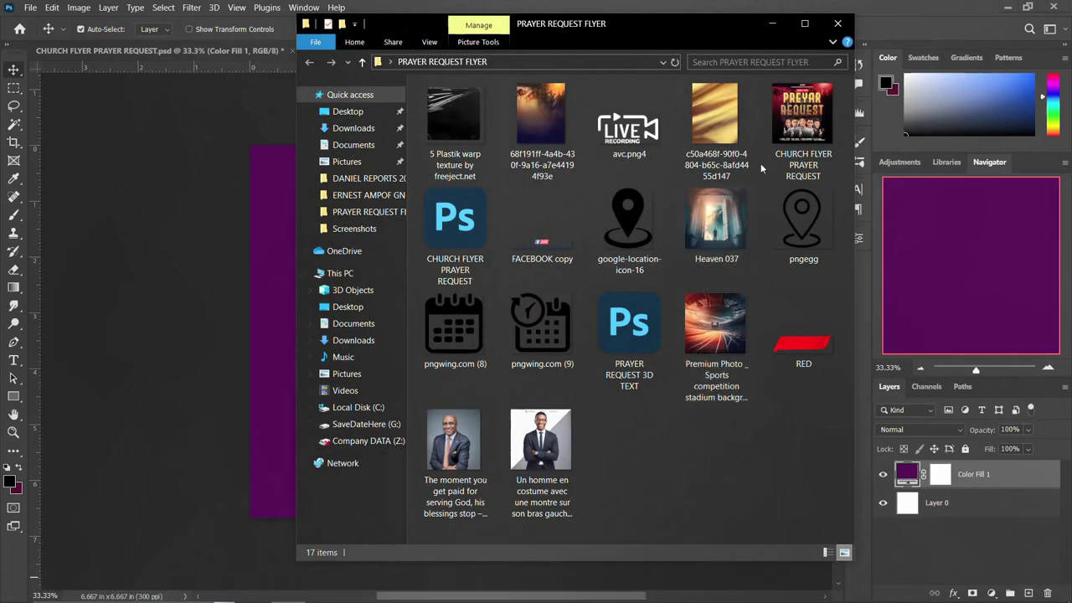
left_click(543, 114)
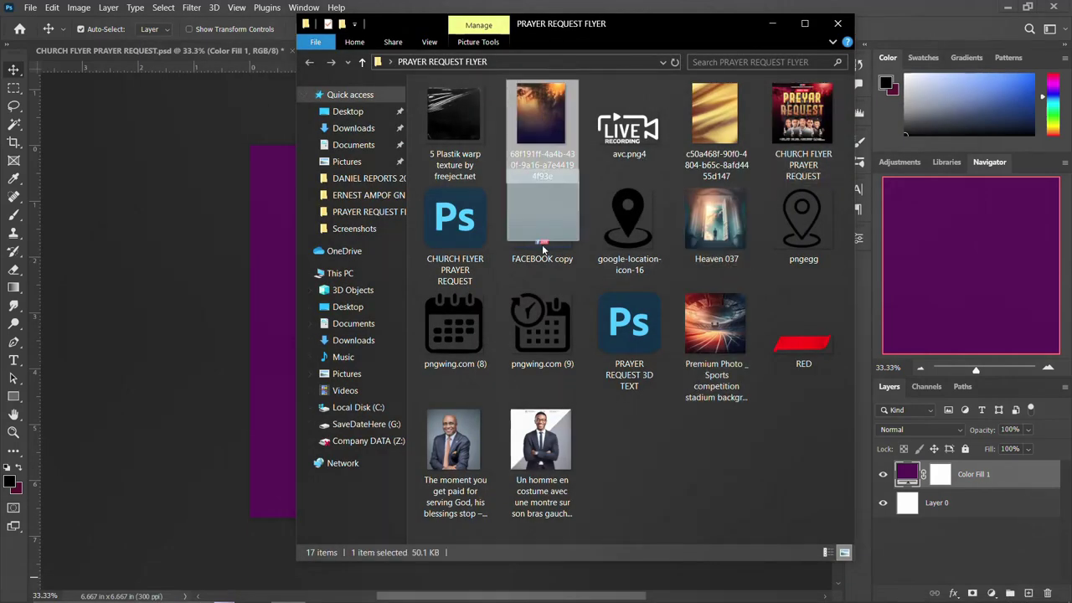
left_click_drag(542, 244, 249, 344)
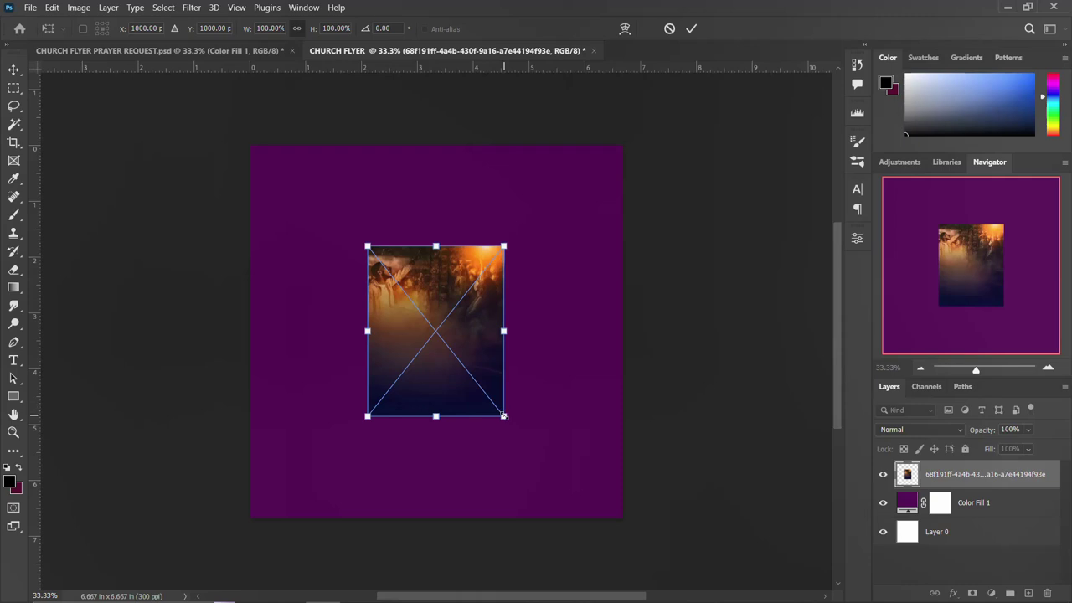
left_click_drag(504, 416, 600, 507)
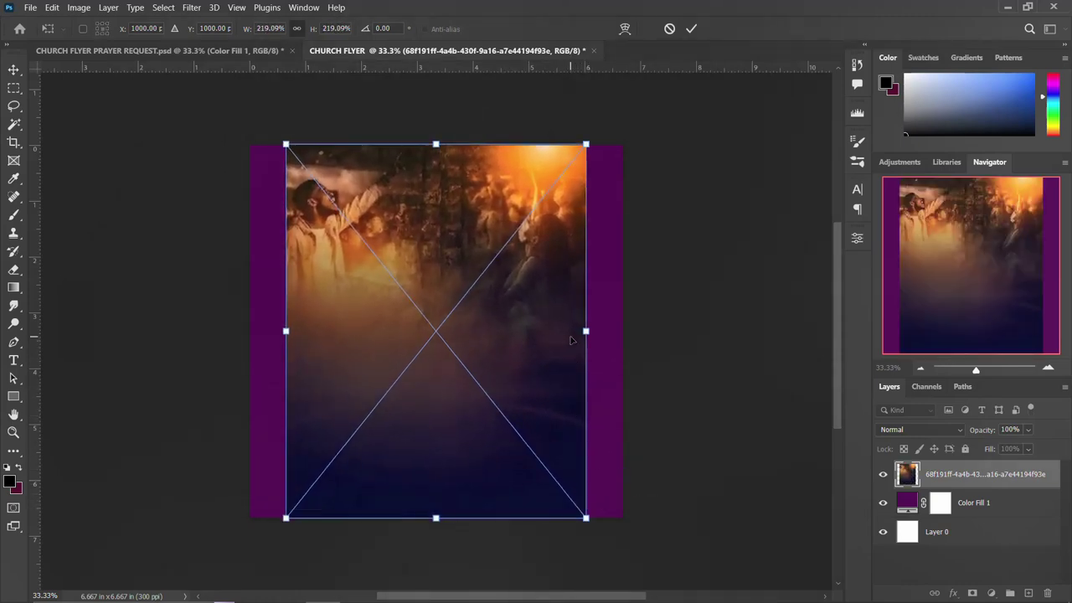
left_click_drag(586, 331, 621, 331)
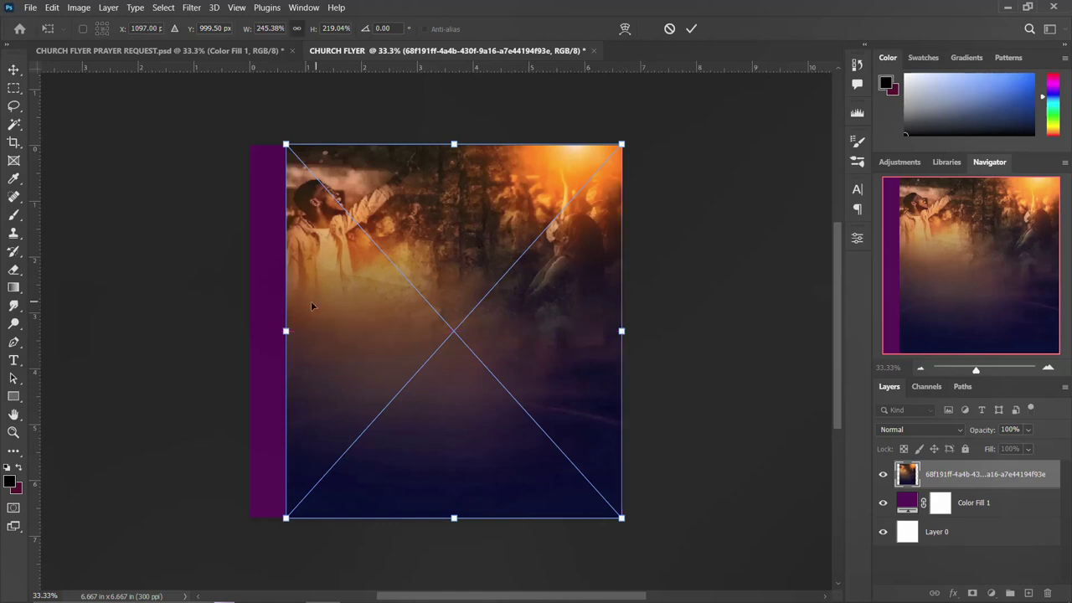
left_click_drag(286, 330, 244, 307)
key("Return")
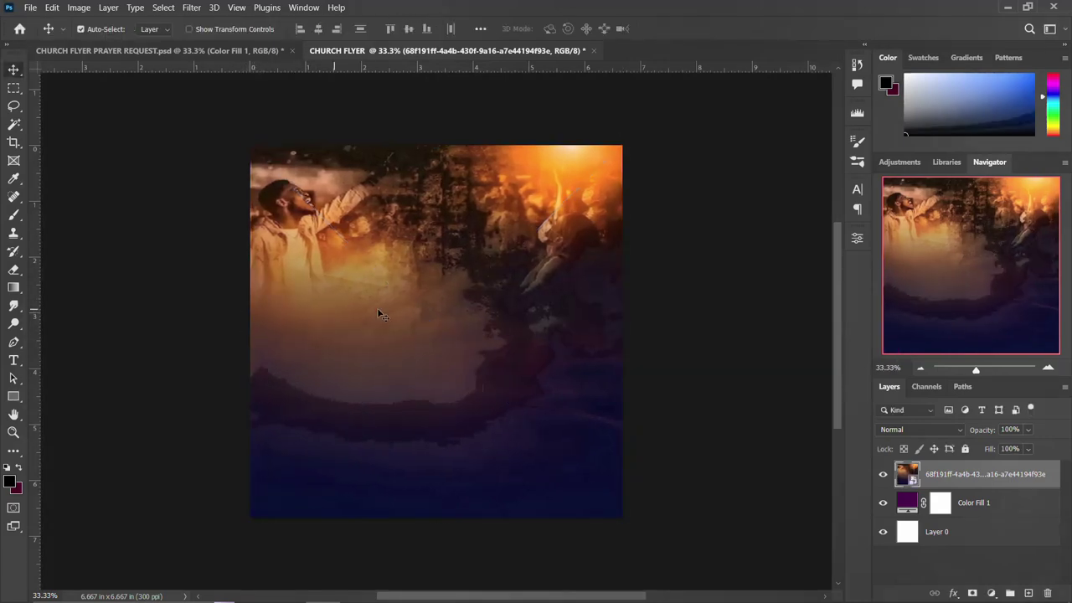
left_click(938, 426)
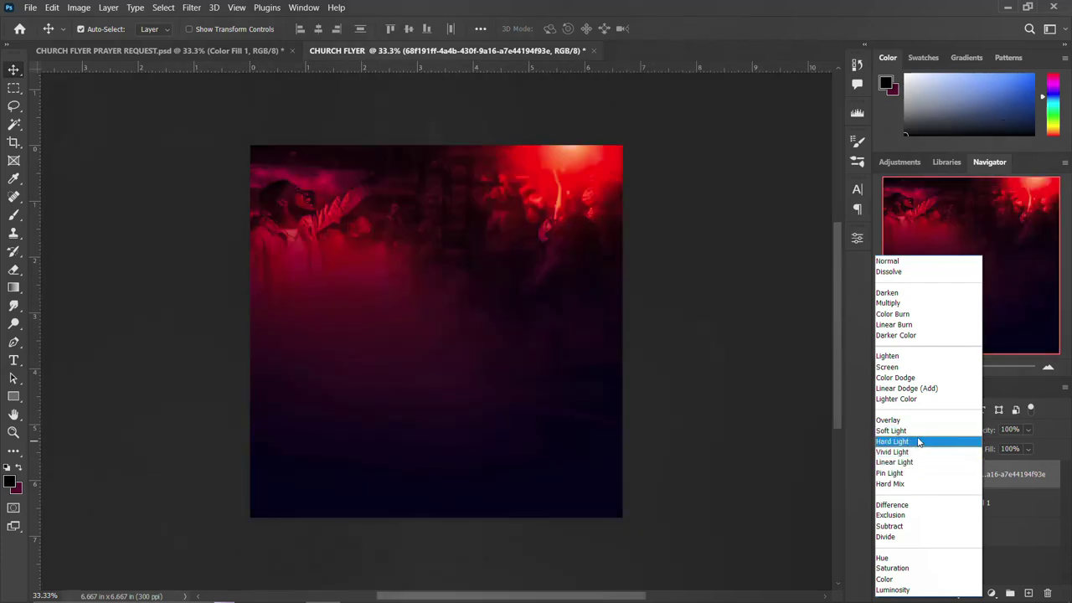
left_click(919, 442)
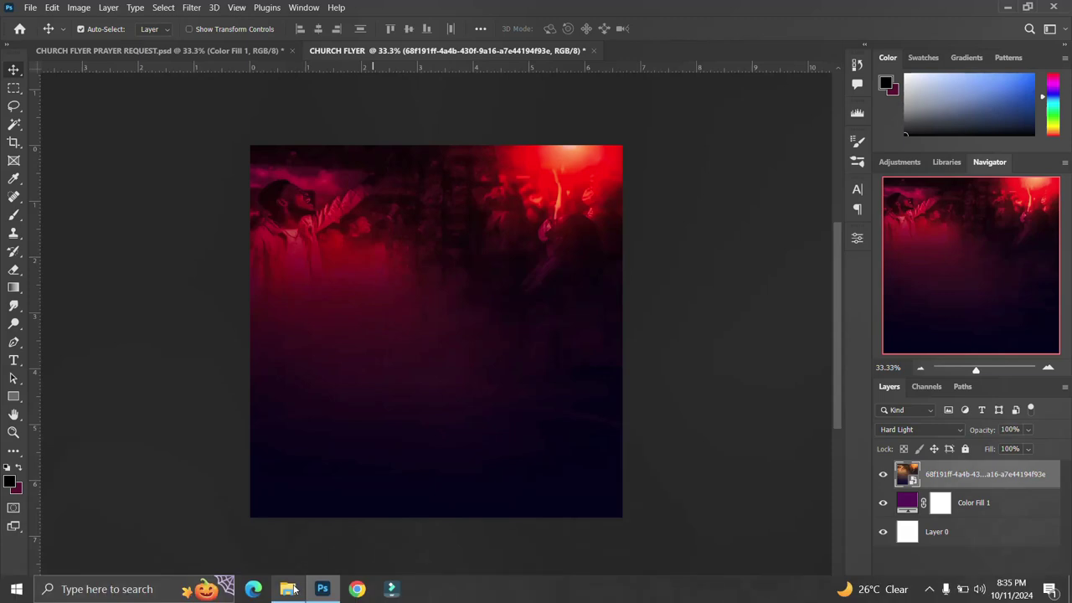
left_click(297, 588)
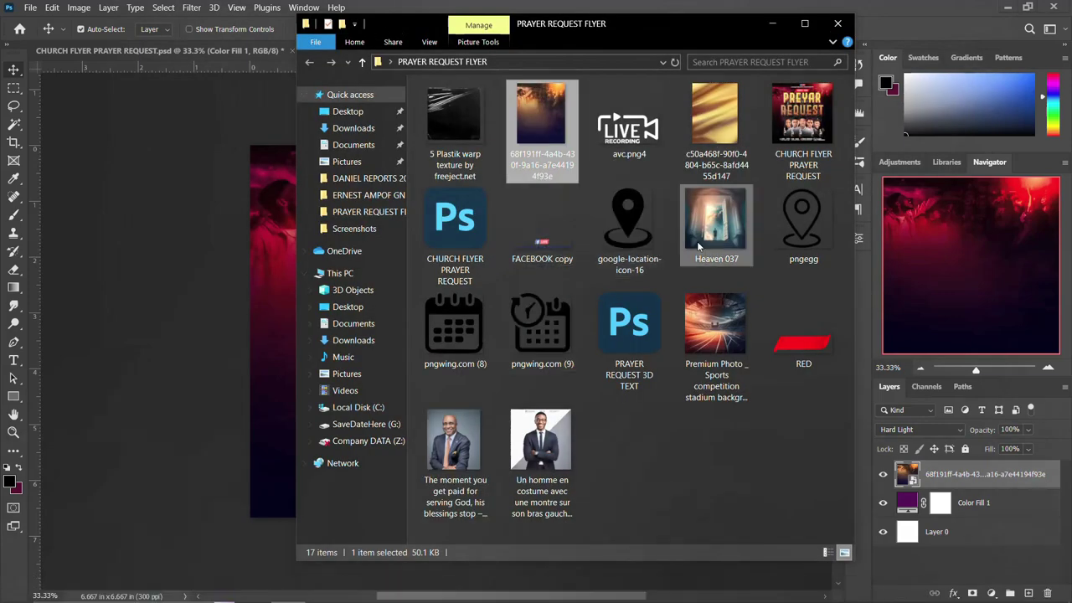
left_click(719, 243)
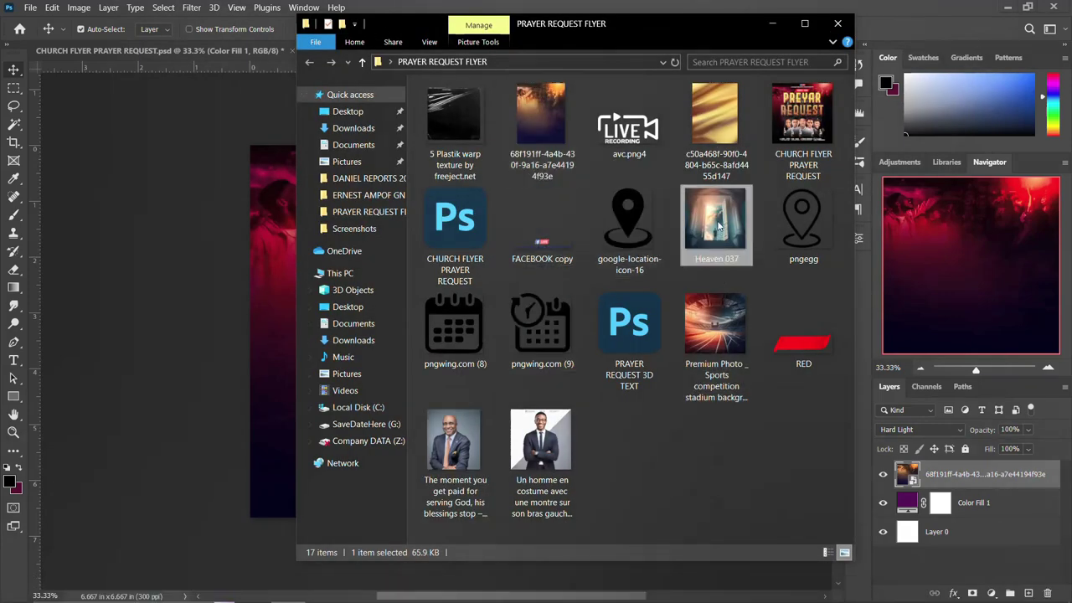
left_click_drag(718, 224, 243, 355)
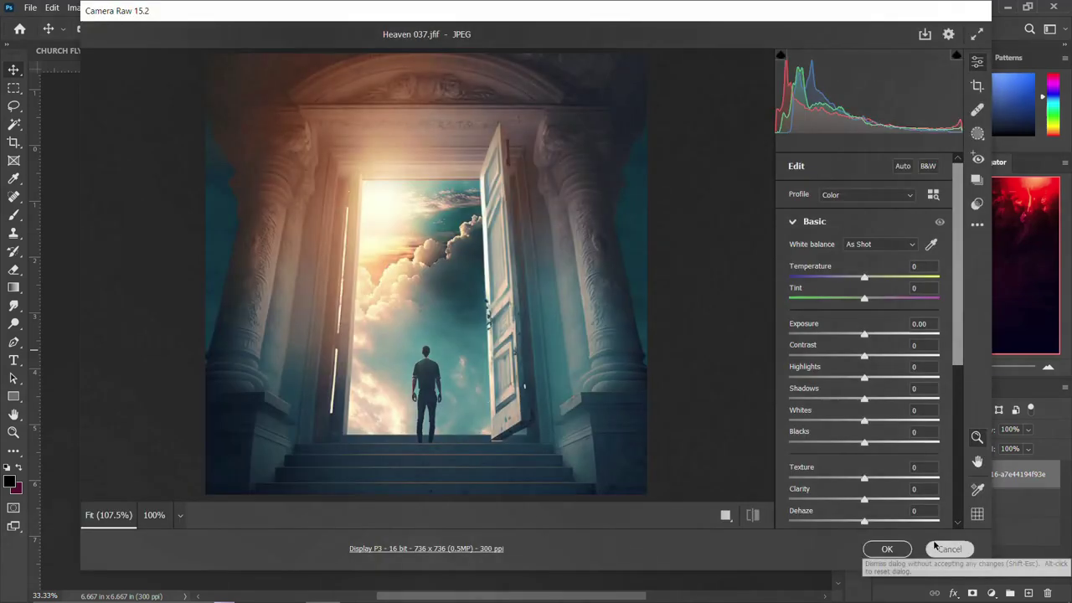
left_click(899, 550)
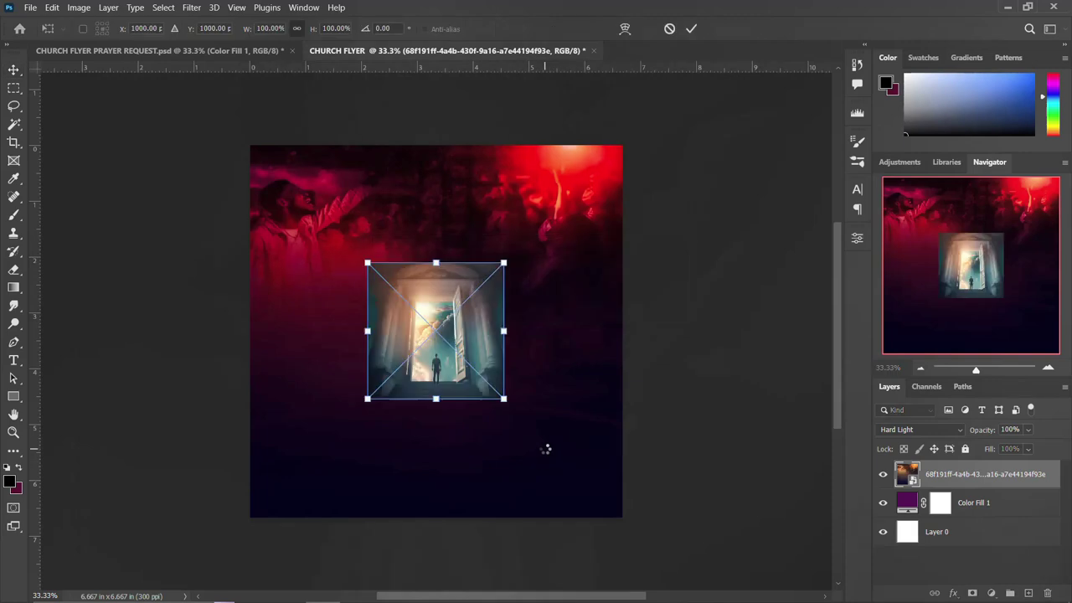
left_click_drag(514, 405, 602, 538)
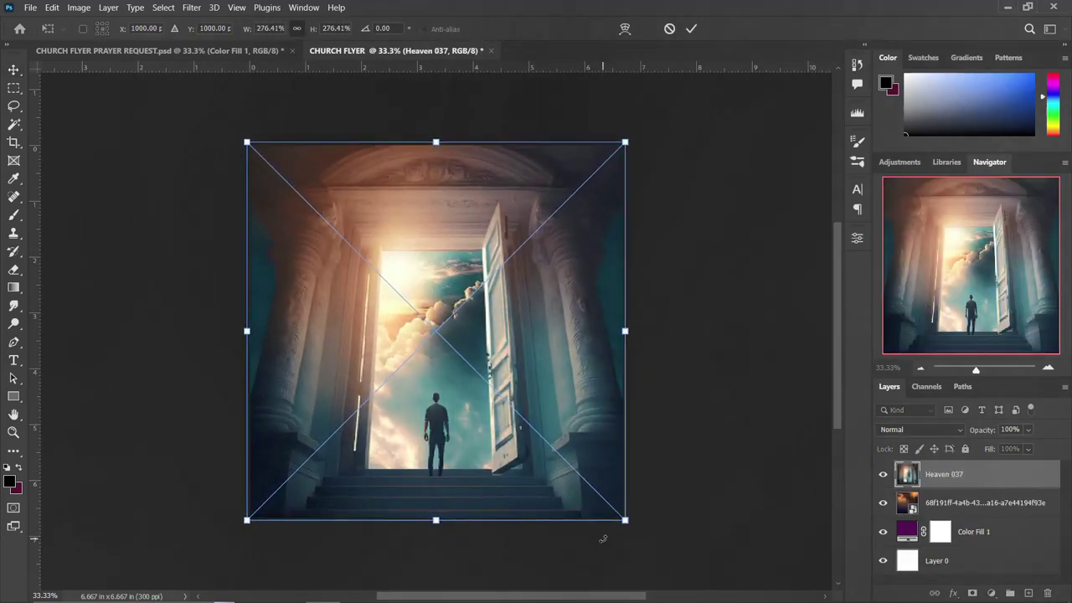
key("Return")
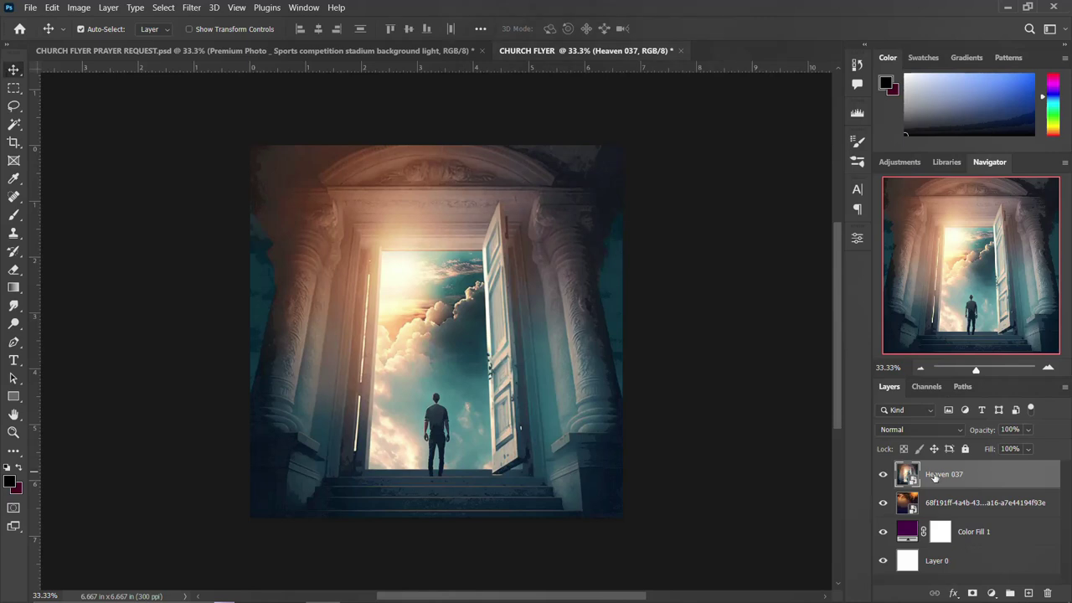
key("Delete")
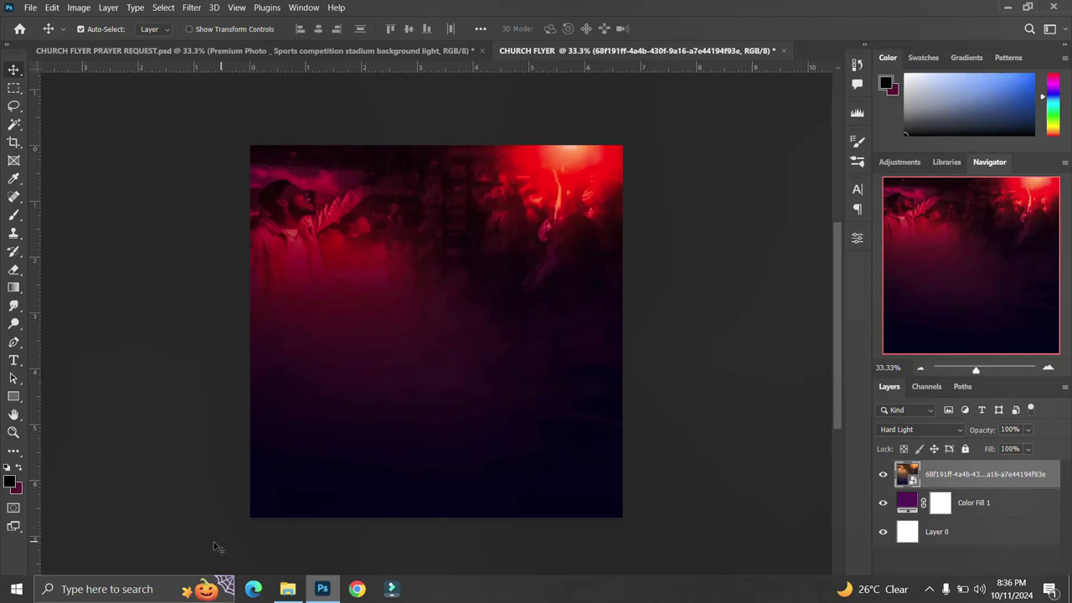
Place the stadium photo, enlarge it over the canvas, and blend it in Soft Light
left_click(287, 589)
left_click_drag(736, 311, 269, 346)
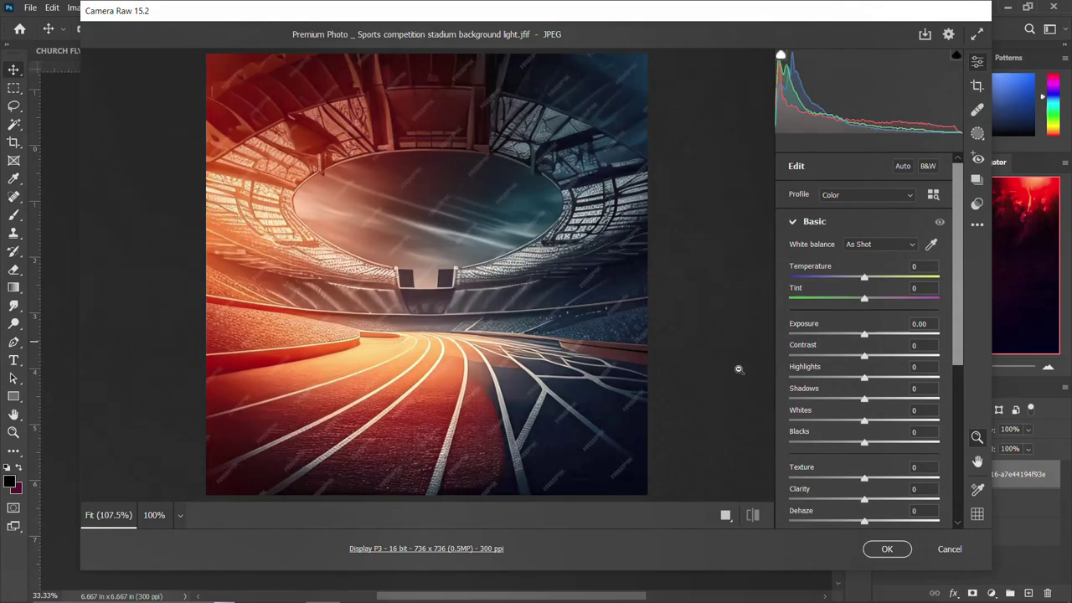
left_click(887, 549)
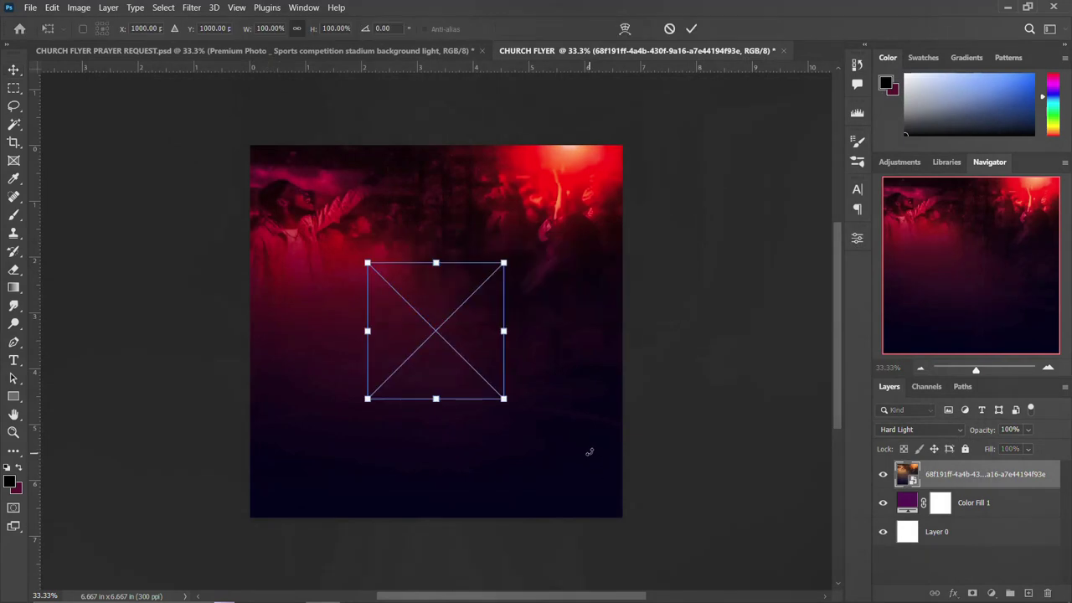
left_click_drag(503, 399, 628, 523)
key("Return")
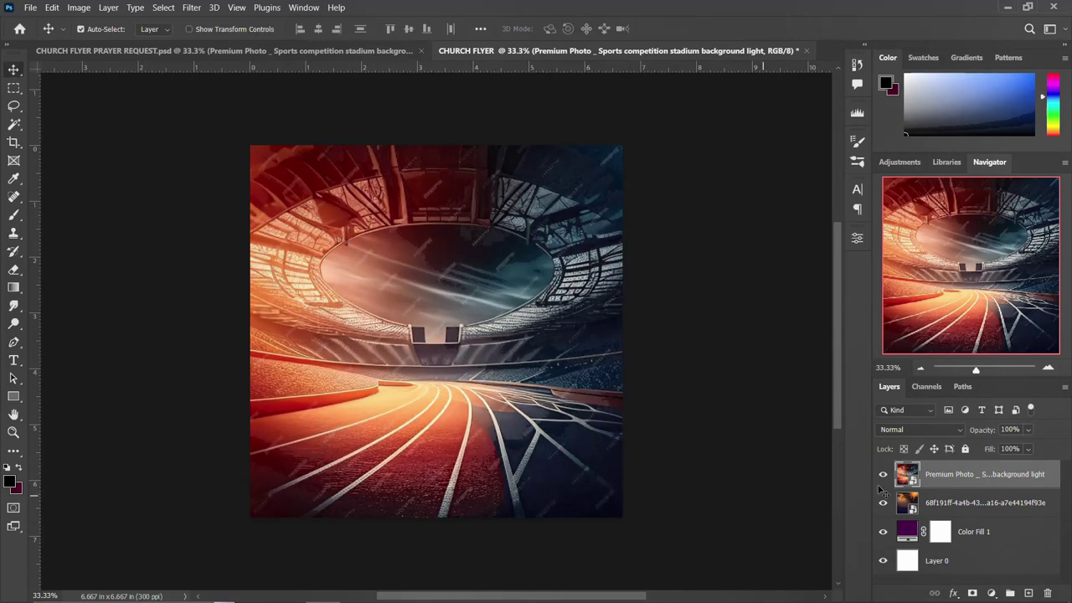
left_click(944, 426)
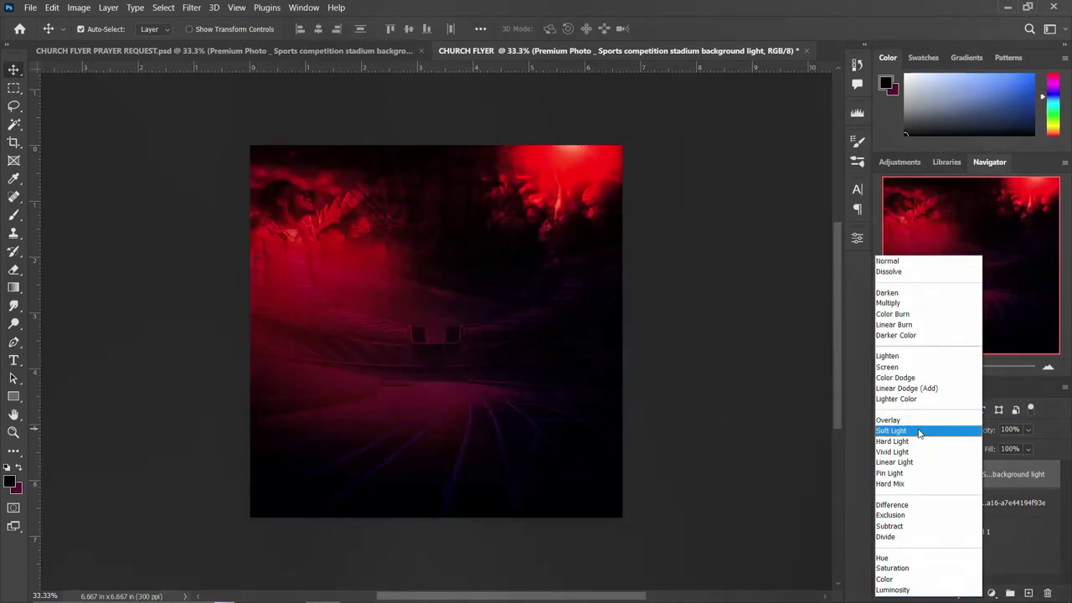
left_click(918, 431)
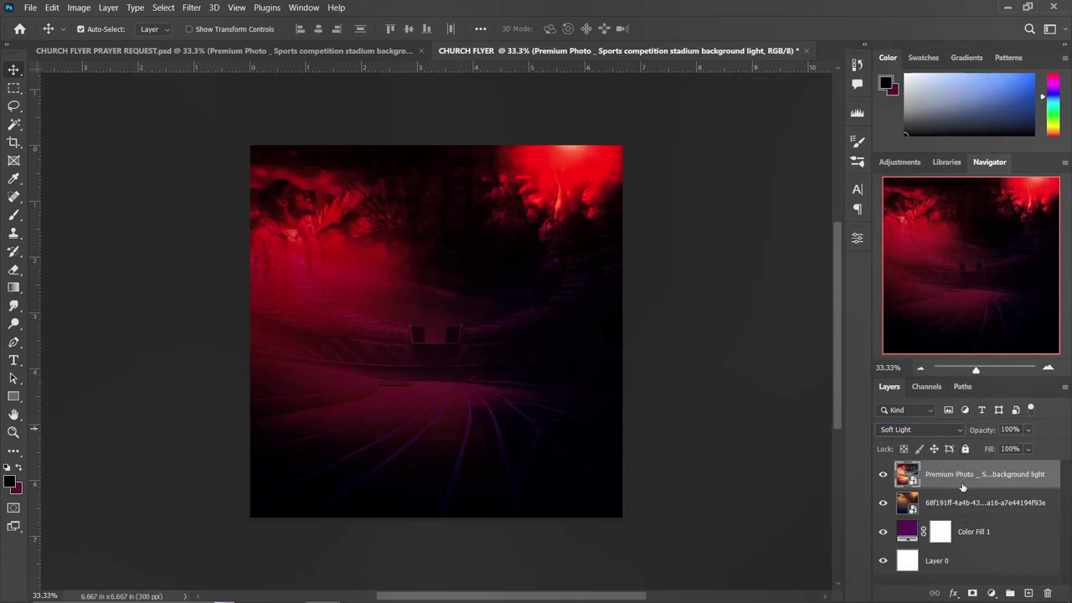
Group all four background layers and name the group BACKGROUND
left_click(966, 560, "shift")
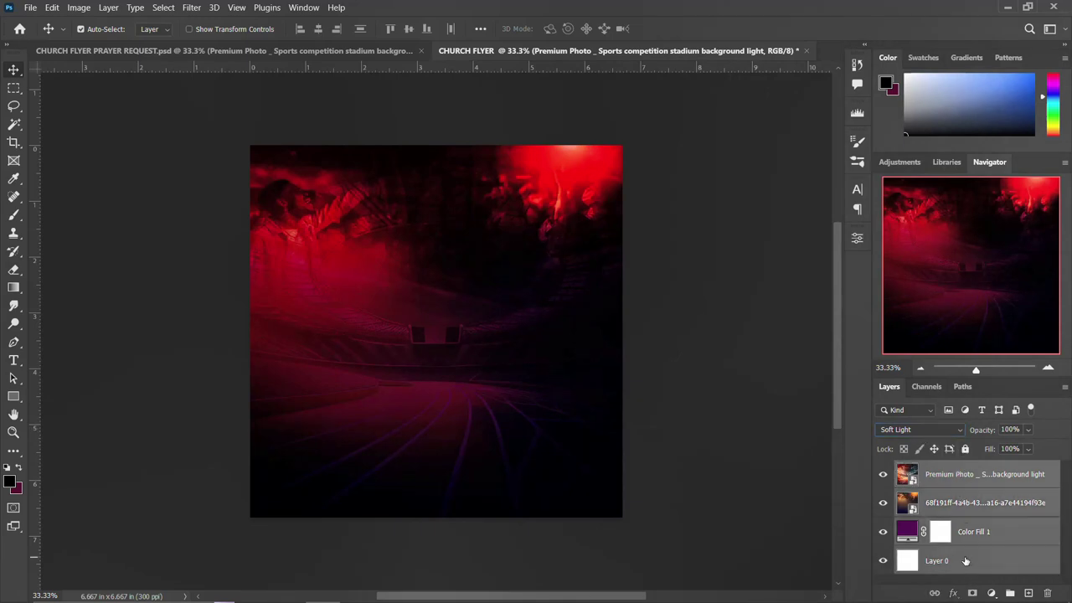
key("ctrl+g")
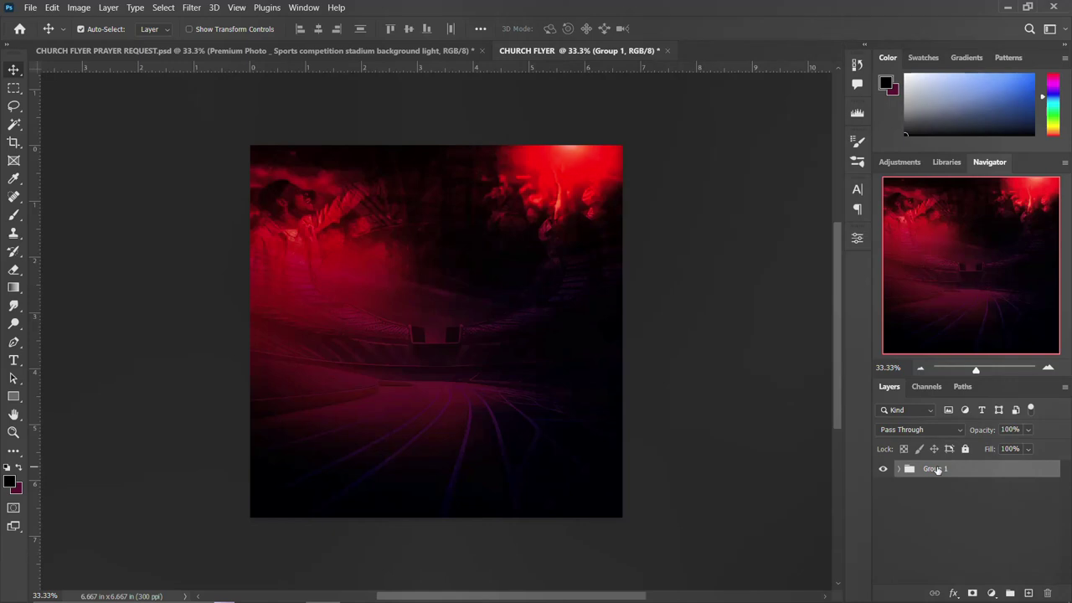
double_click(934, 469)
type("BACKGROUND")
key("Return")
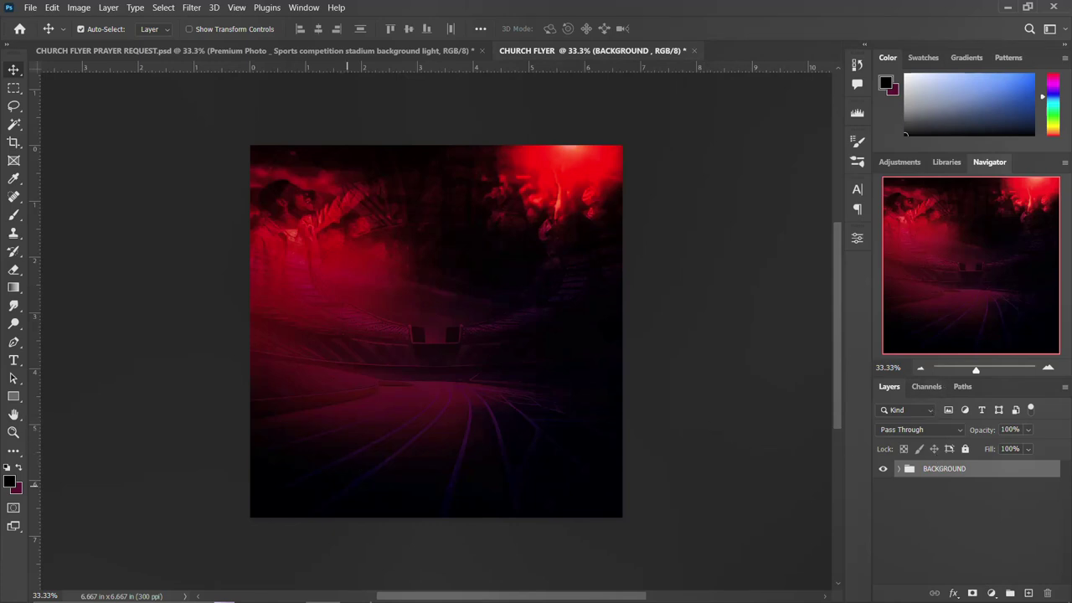
Place the FACEBOOK copy graphic and move it to the top centre of the flyer
left_click(287, 589)
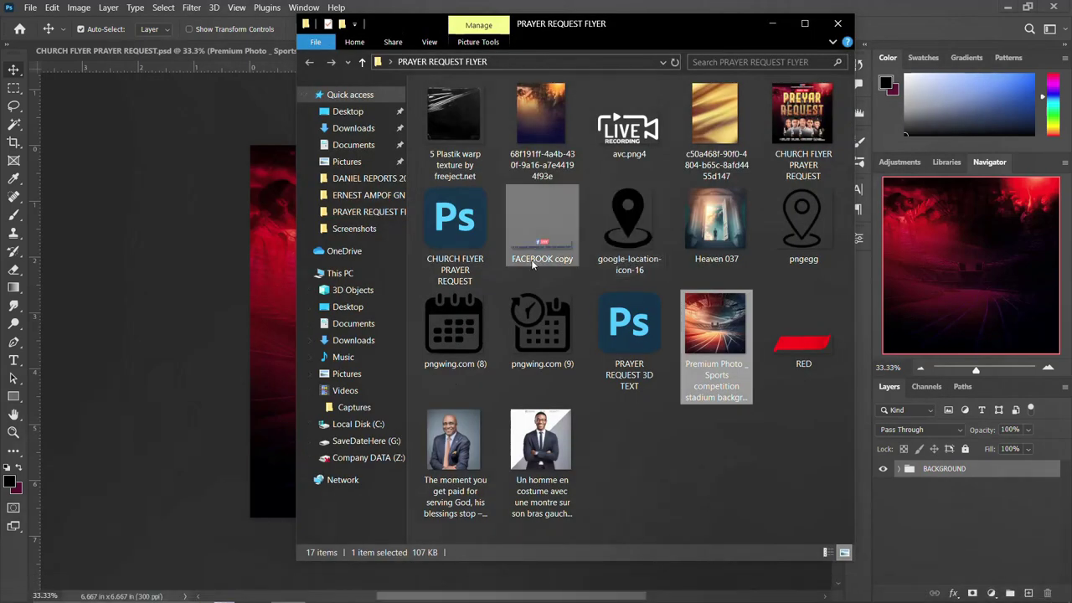
left_click_drag(540, 234, 248, 269)
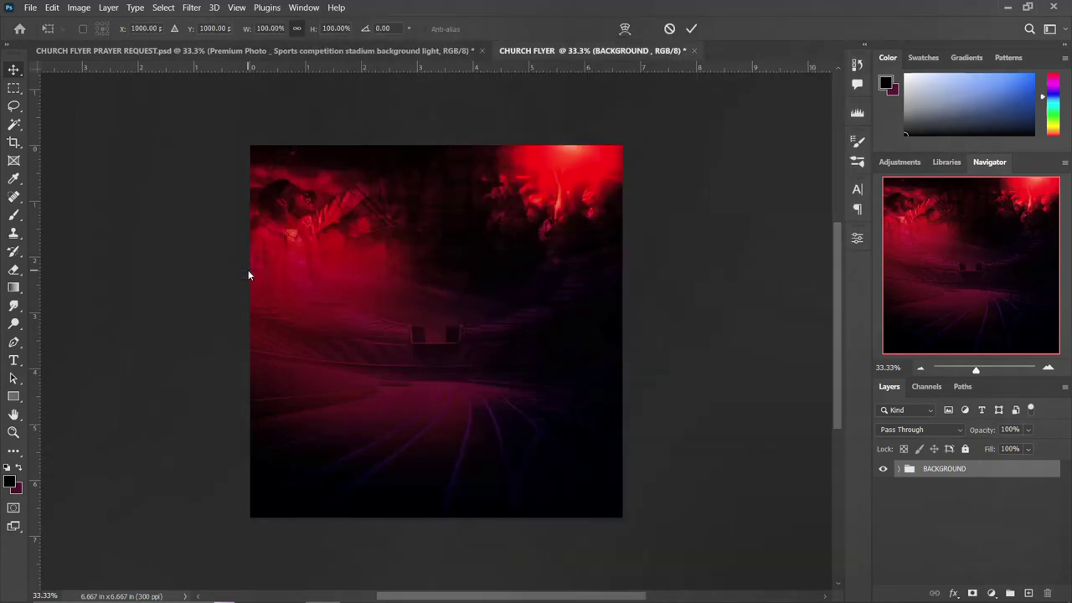
left_click_drag(449, 332, 448, 166)
key("Return")
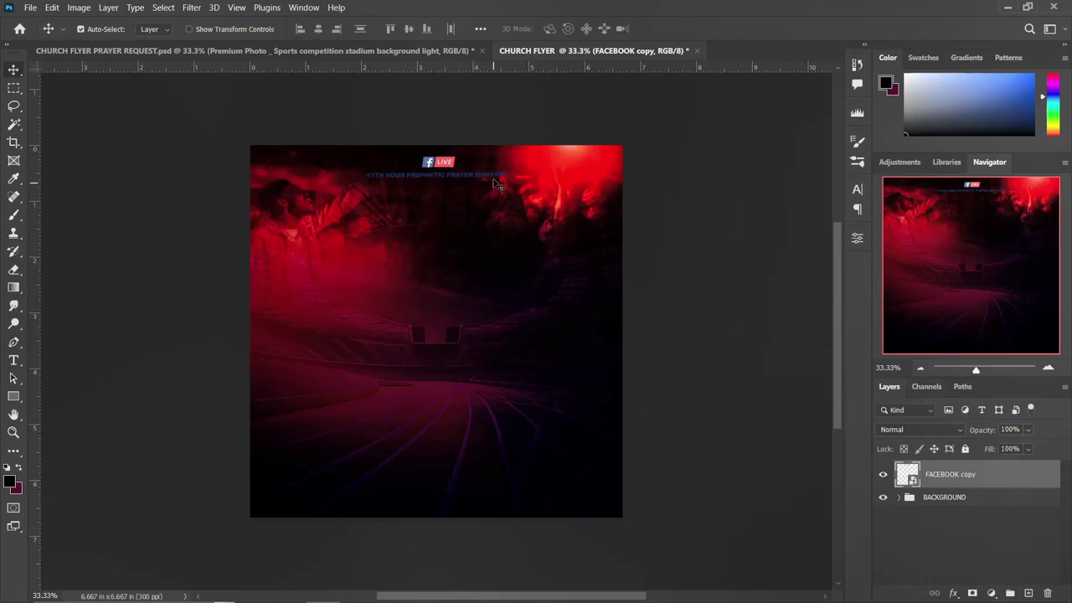
Copy the ministry text onto its own layer and give it a white #ffffff Color Overlay
left_click(14, 88)
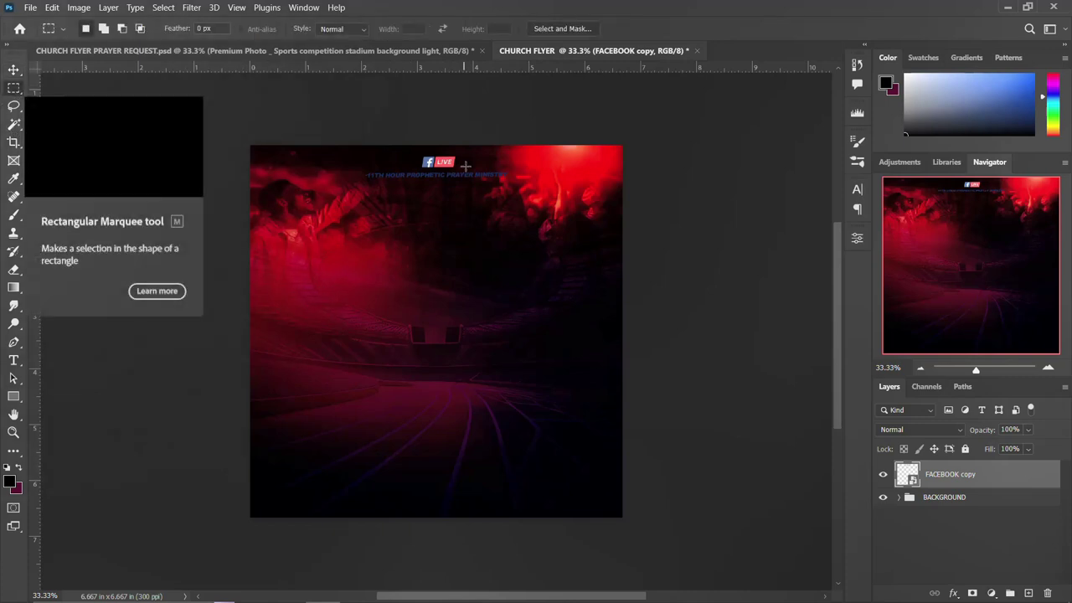
left_click_drag(531, 189, 356, 170)
key("ctrl+j")
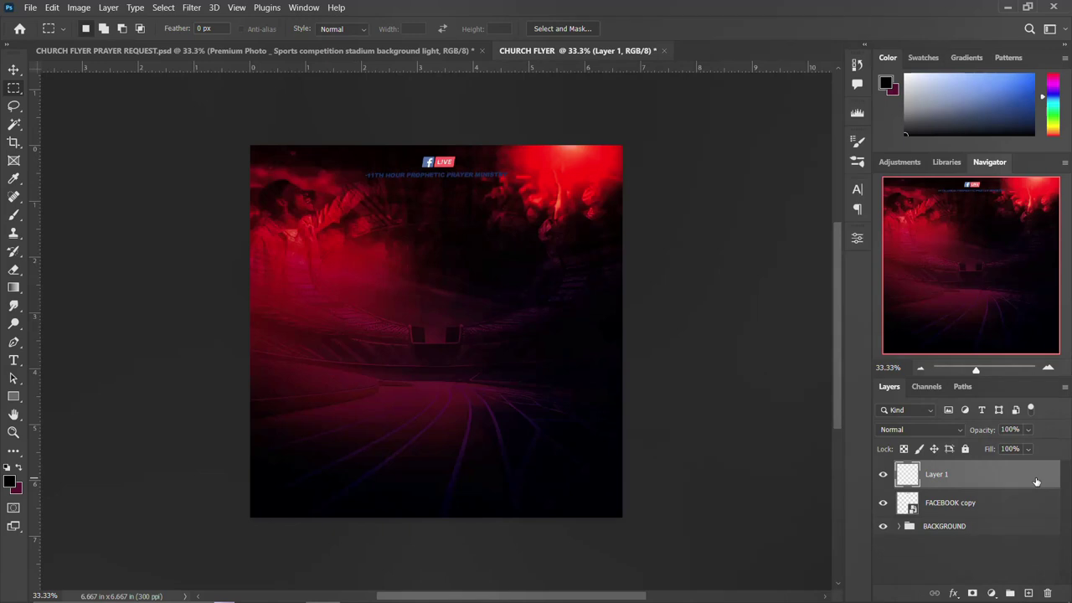
double_click(1035, 481)
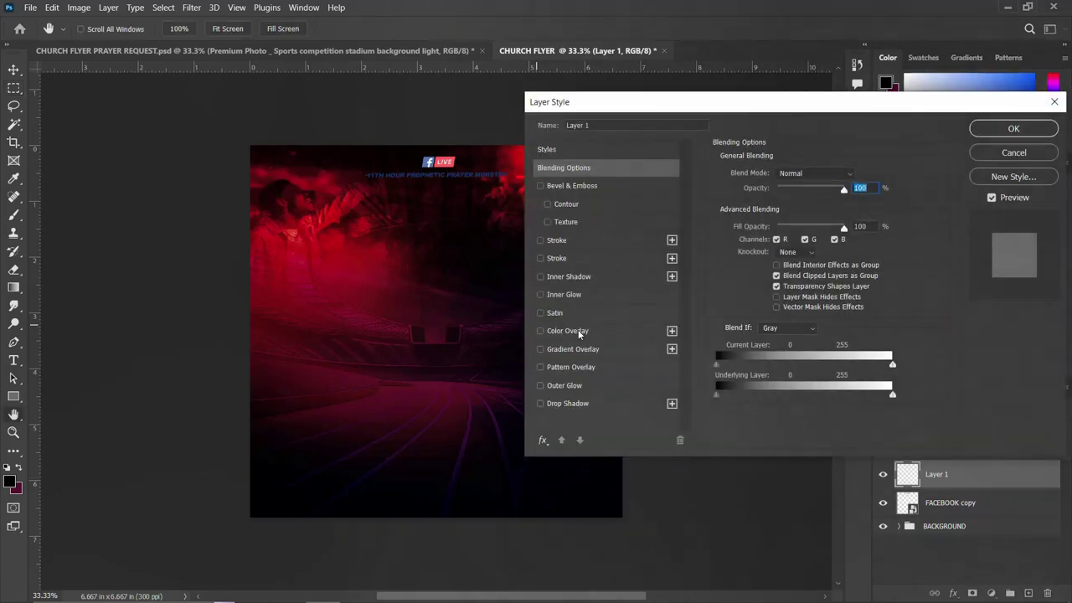
left_click(570, 331)
left_click(854, 176)
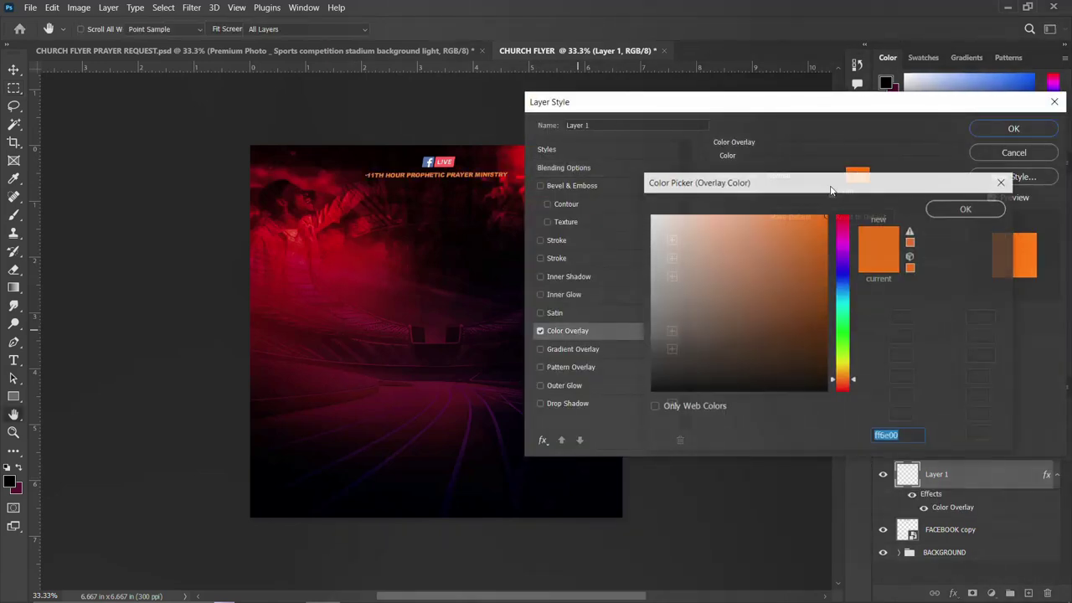
type("ffffff")
left_click(966, 209)
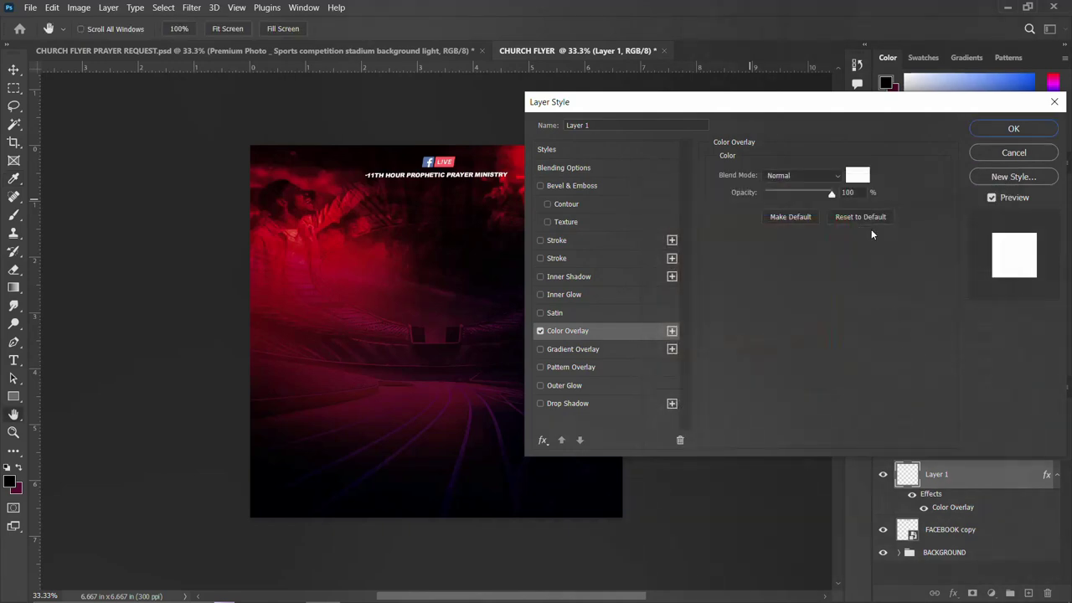
left_click(1012, 130)
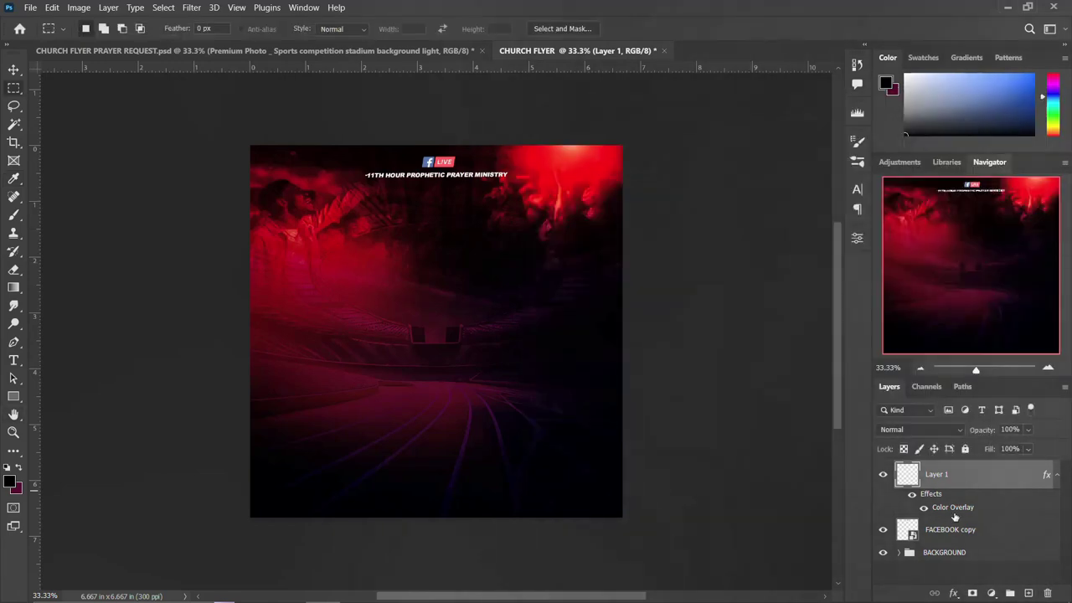
Group the Facebook graphic and ministry text layers as LOGO
left_click(951, 531, "shift")
key("ctrl+g")
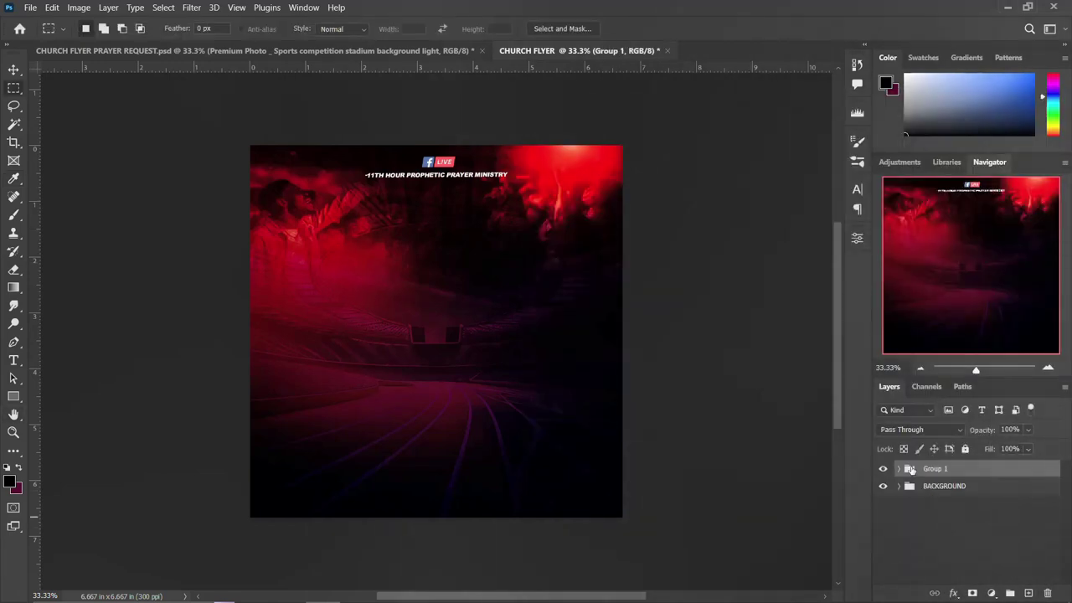
double_click(931, 470)
type("LOGO")
key("Return")
key("v")
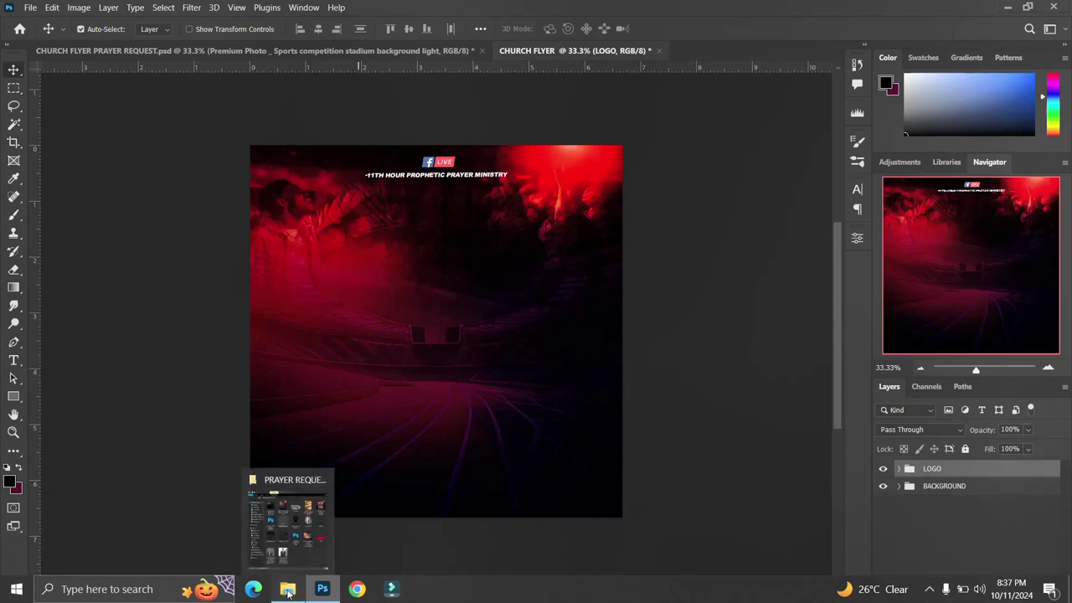
Place the PRAYER REQUEST 3D TEXT file, scale it to about 134%, and raise it
left_click(287, 592)
left_click(639, 332)
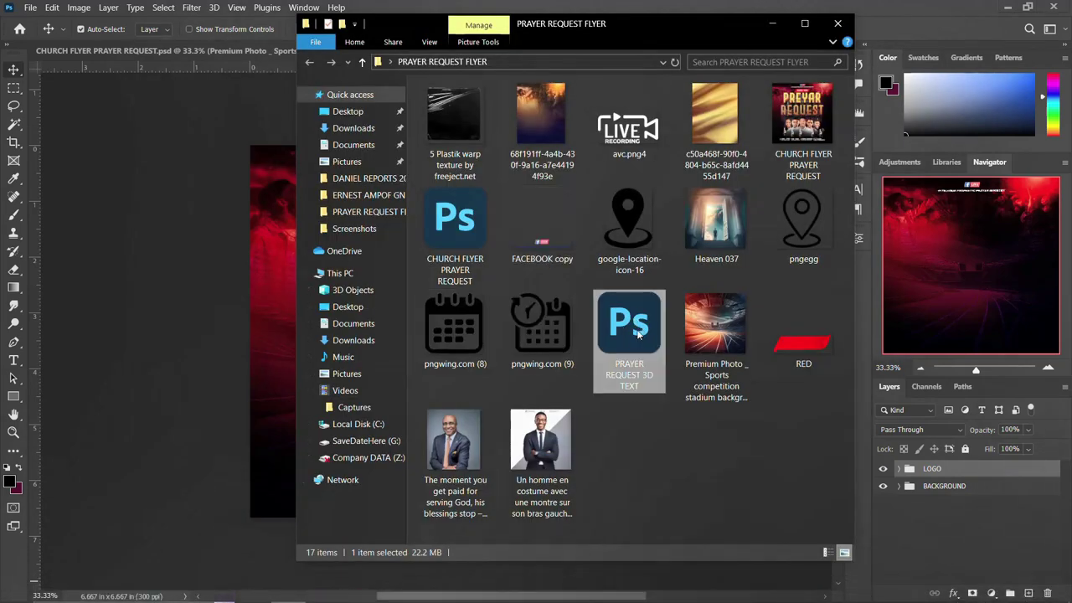
left_click_drag(639, 327, 332, 306)
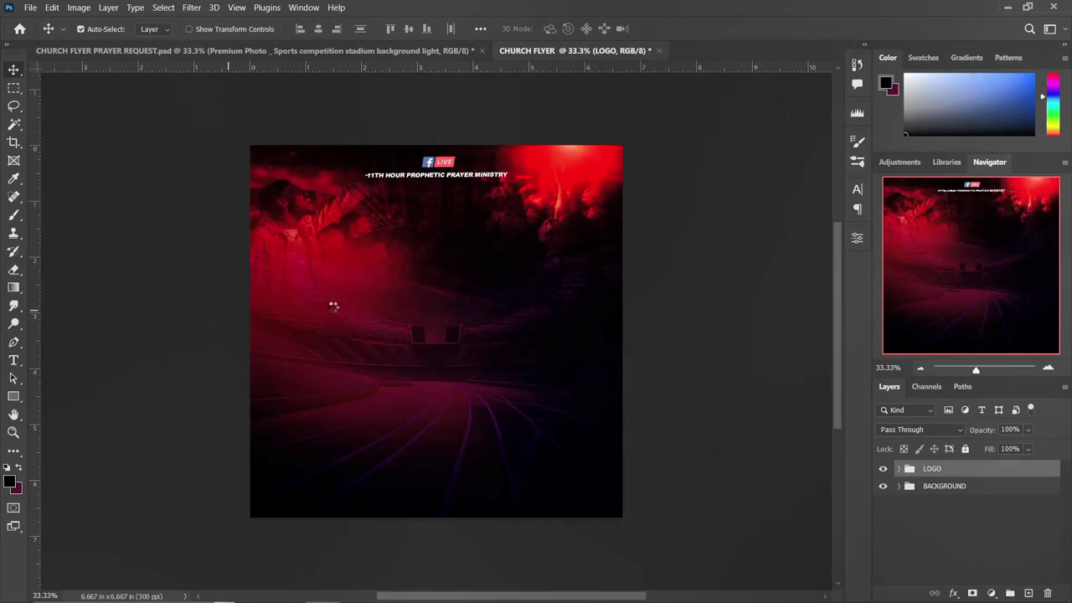
left_click_drag(332, 306, 332, 307)
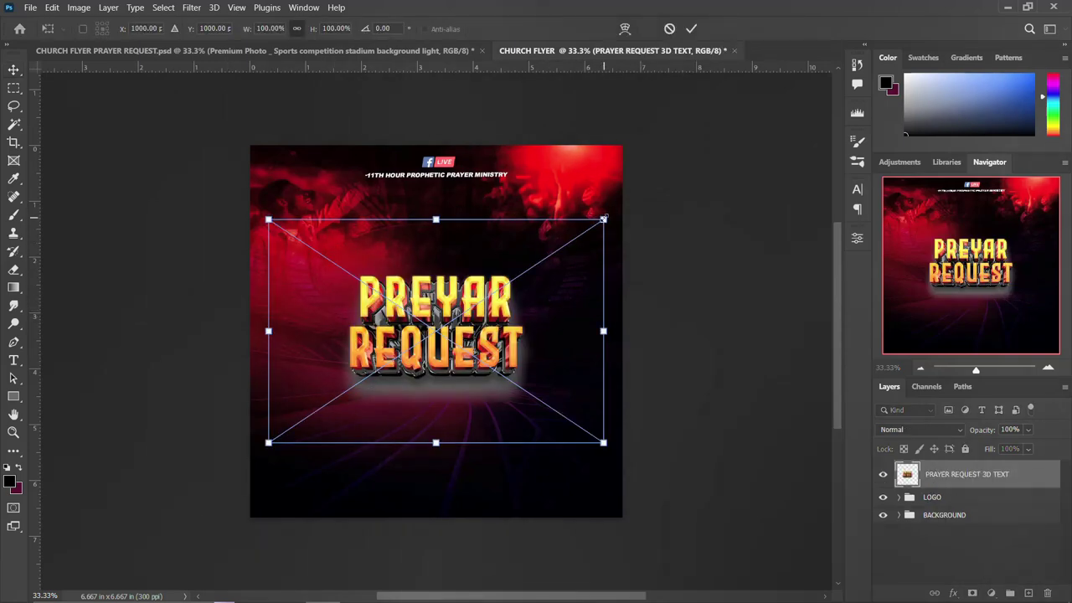
left_click_drag(603, 218, 661, 179)
left_click_drag(475, 349, 478, 316)
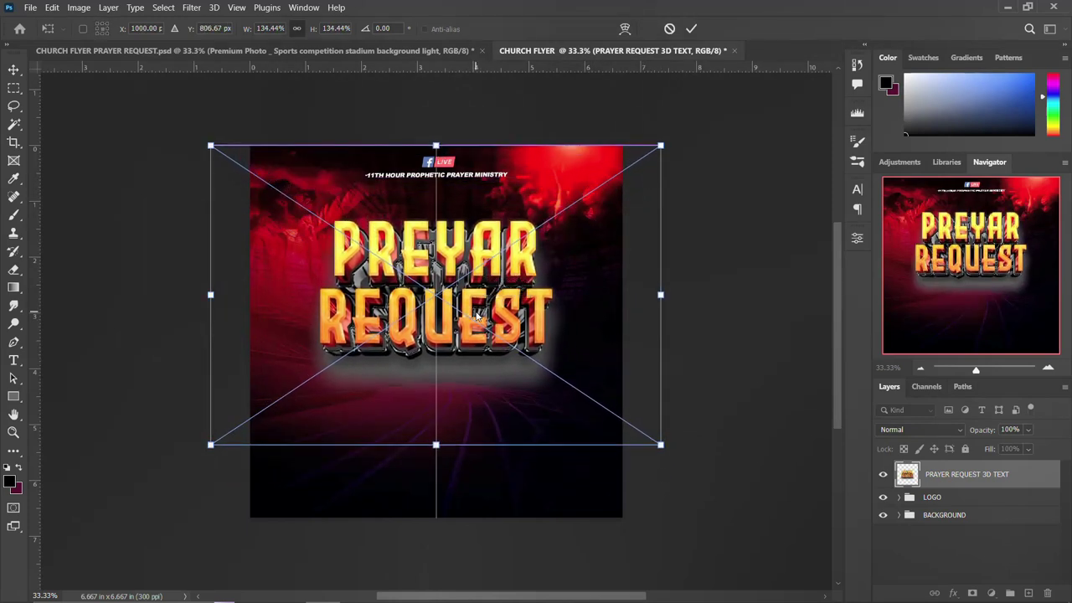
key("Return")
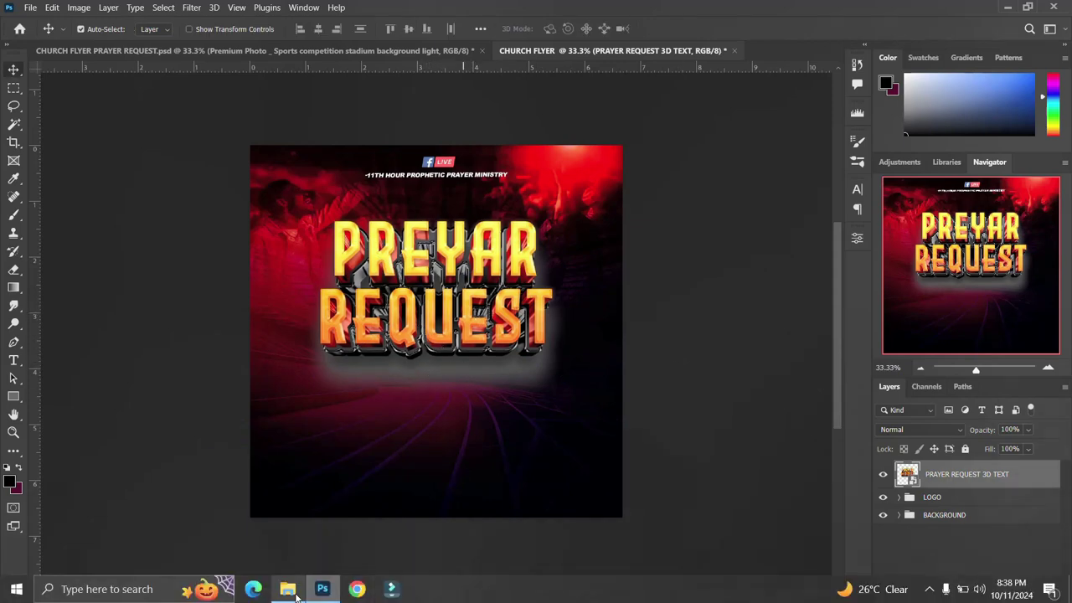
Place the RED image, scaled to about 263%, just above the title
left_click(287, 597)
left_click(818, 346)
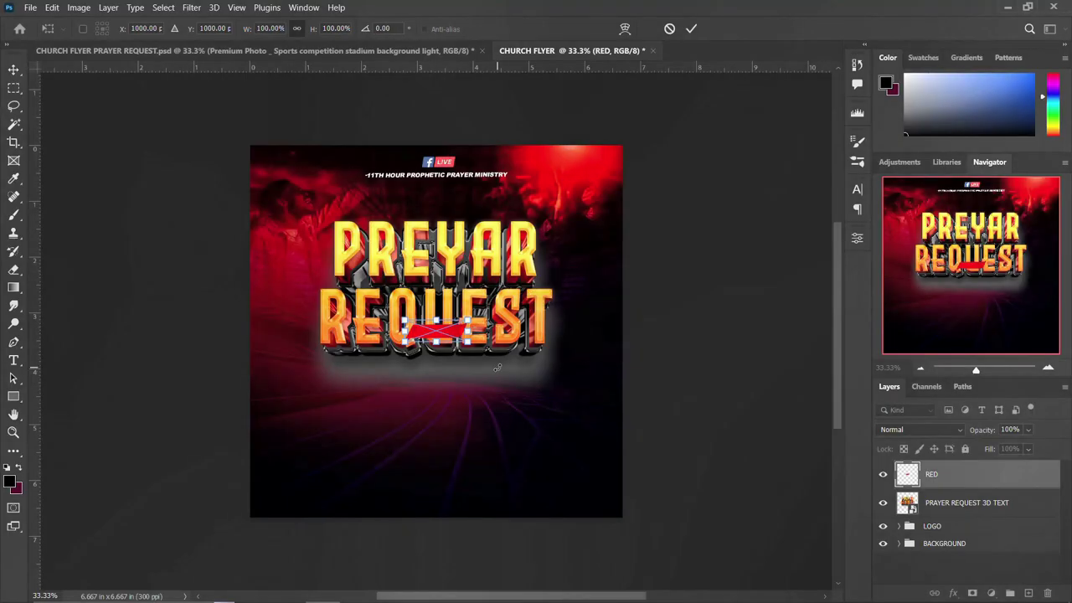
left_click_drag(467, 343, 471, 209)
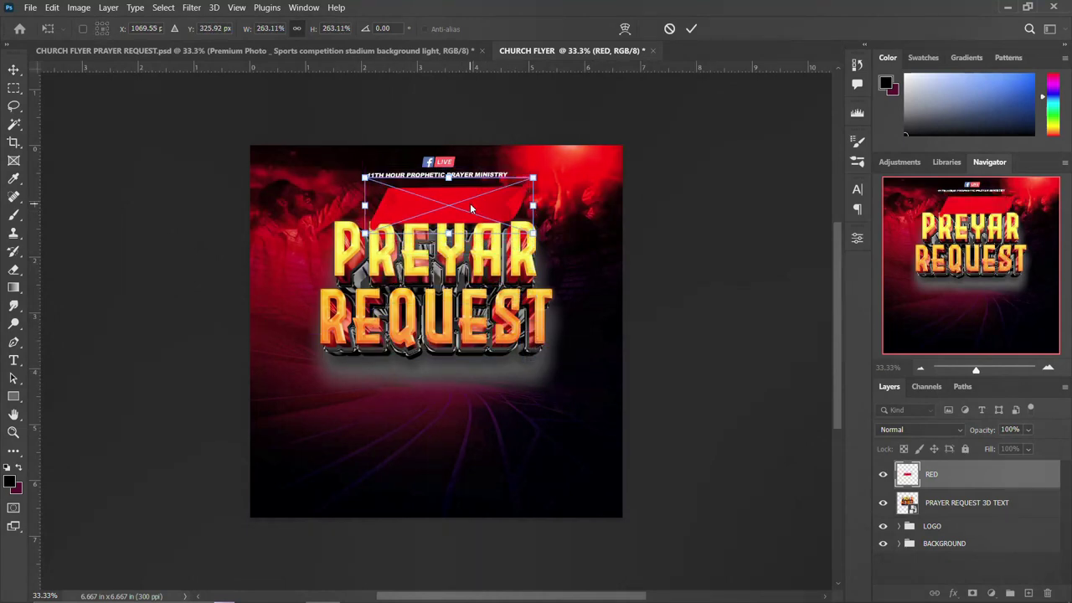
key("Return")
key("t")
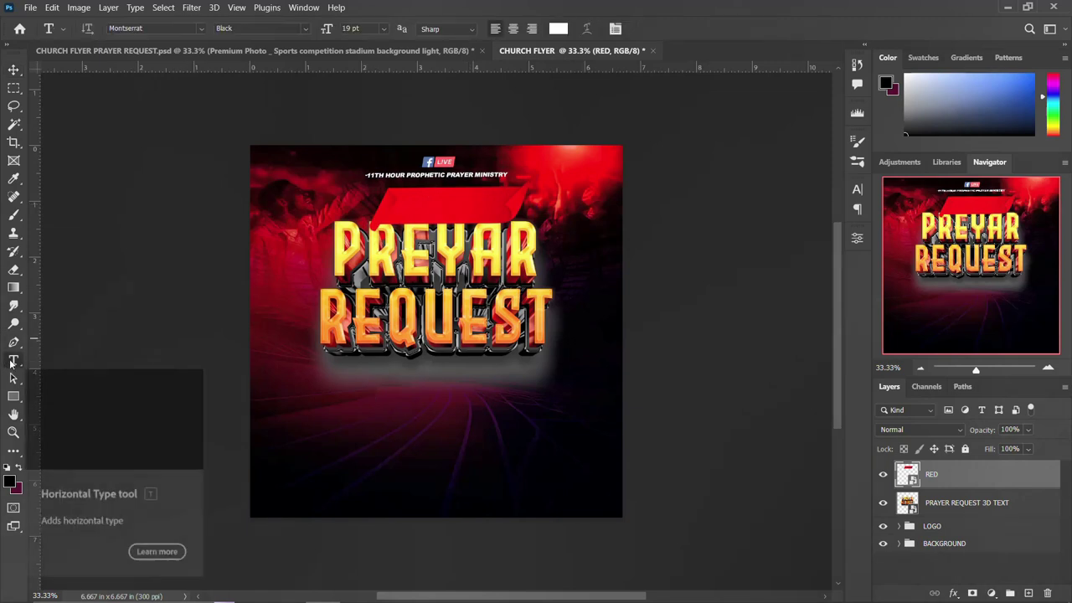
Type 'SUMBIT YOUR' below the title and set it in the Antilles font
left_click(426, 420)
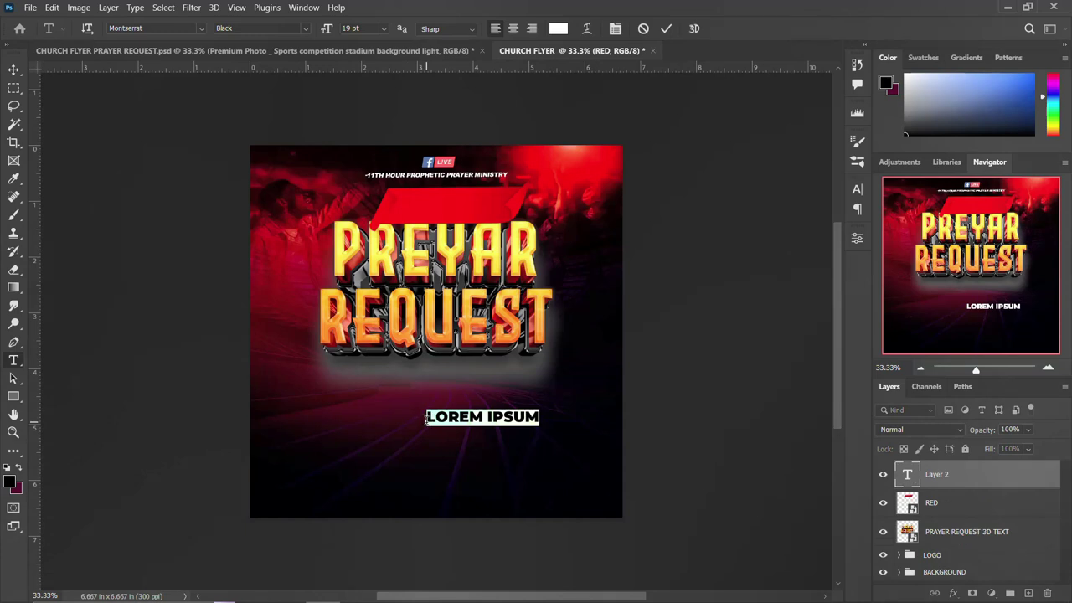
type("SUMBIT")
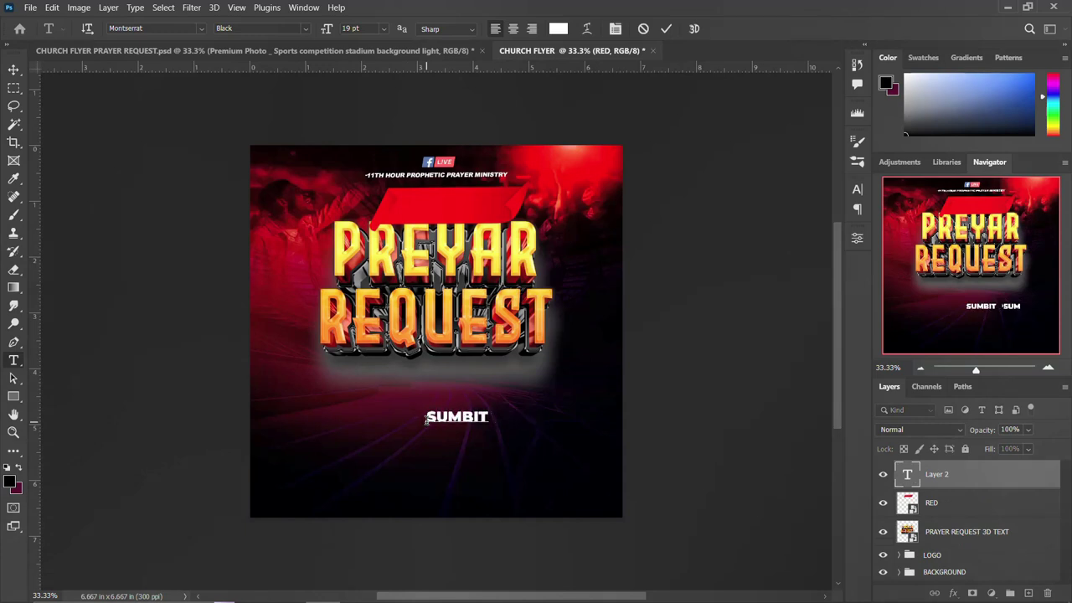
type(" YOUR")
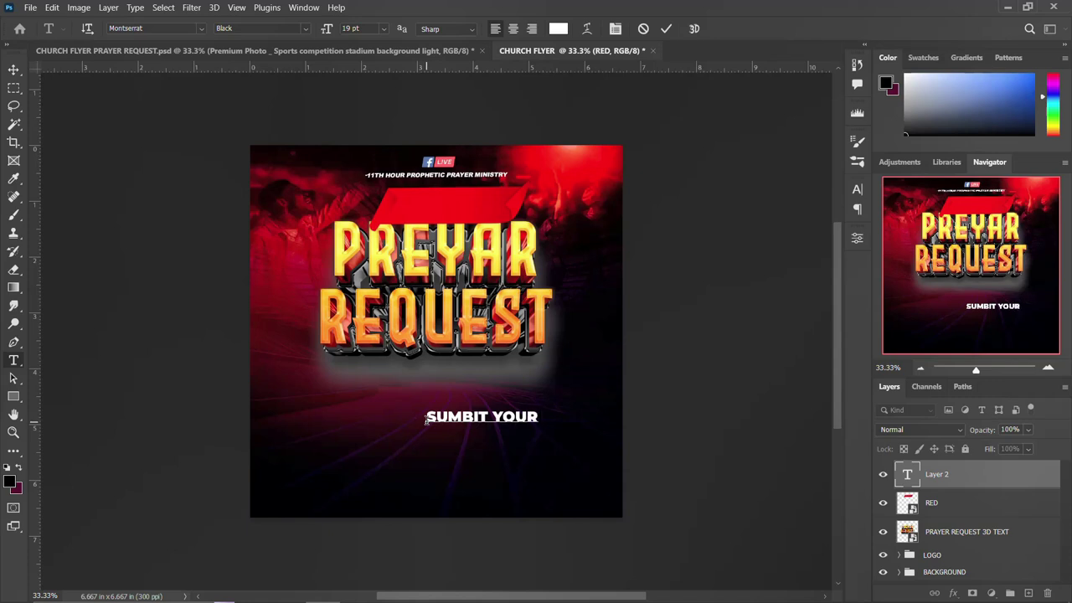
key("ctrl+Return")
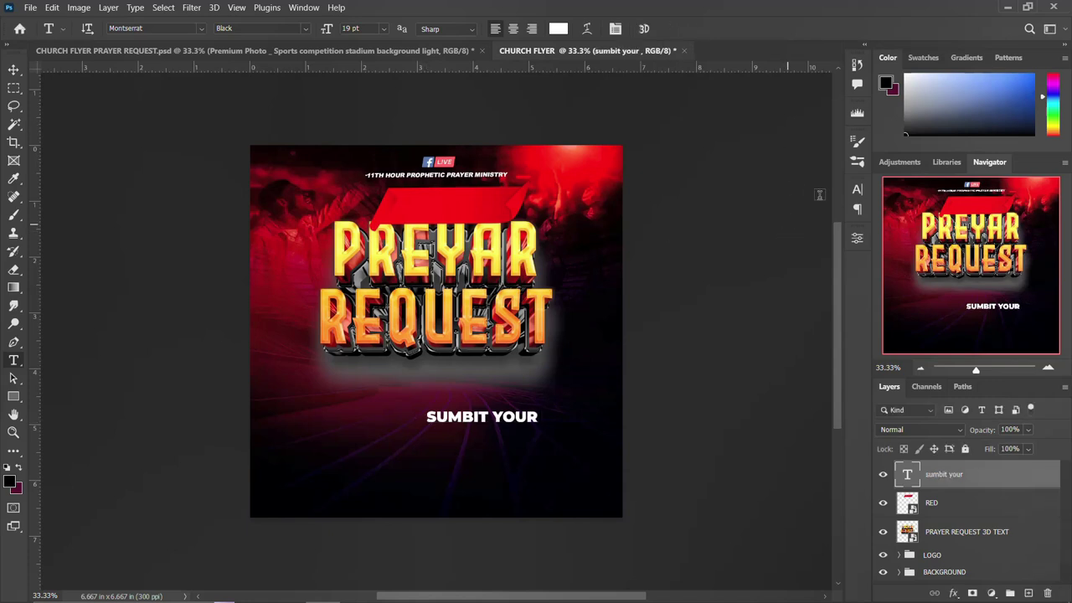
left_click(858, 190)
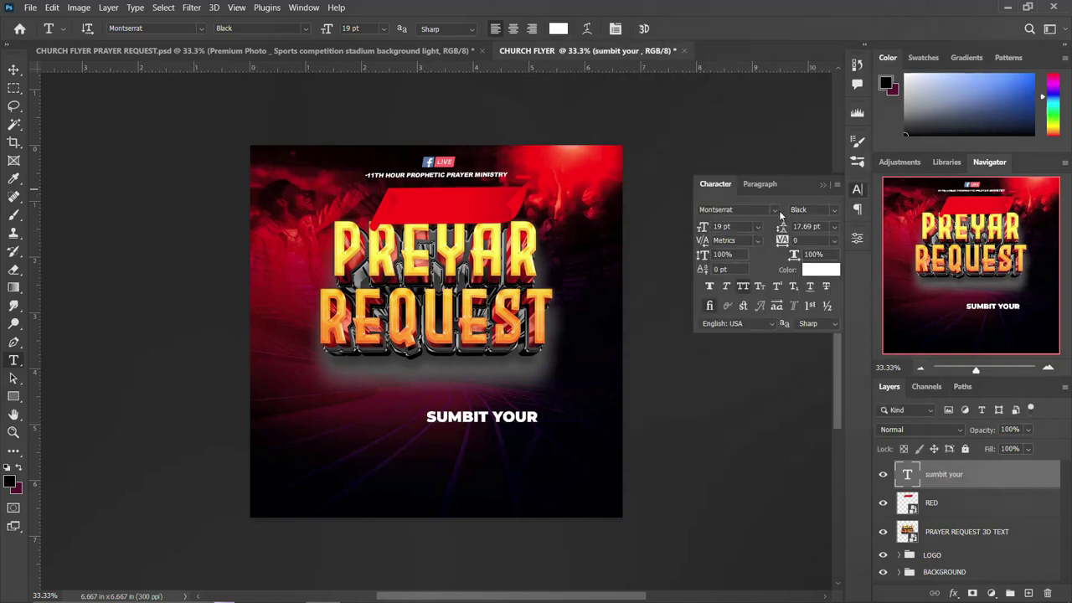
left_click(776, 210)
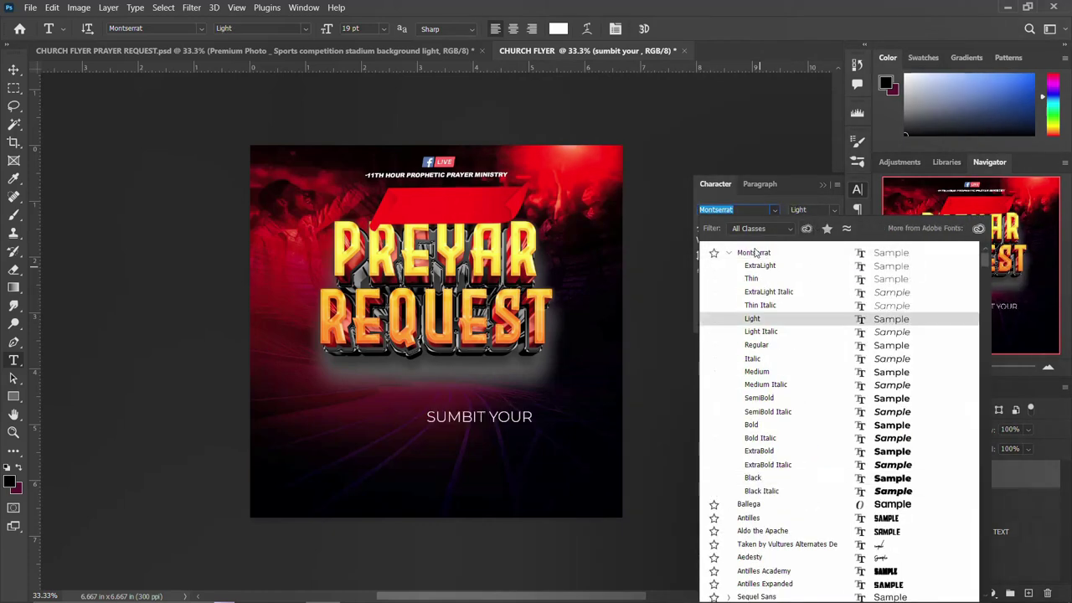
left_click(750, 519)
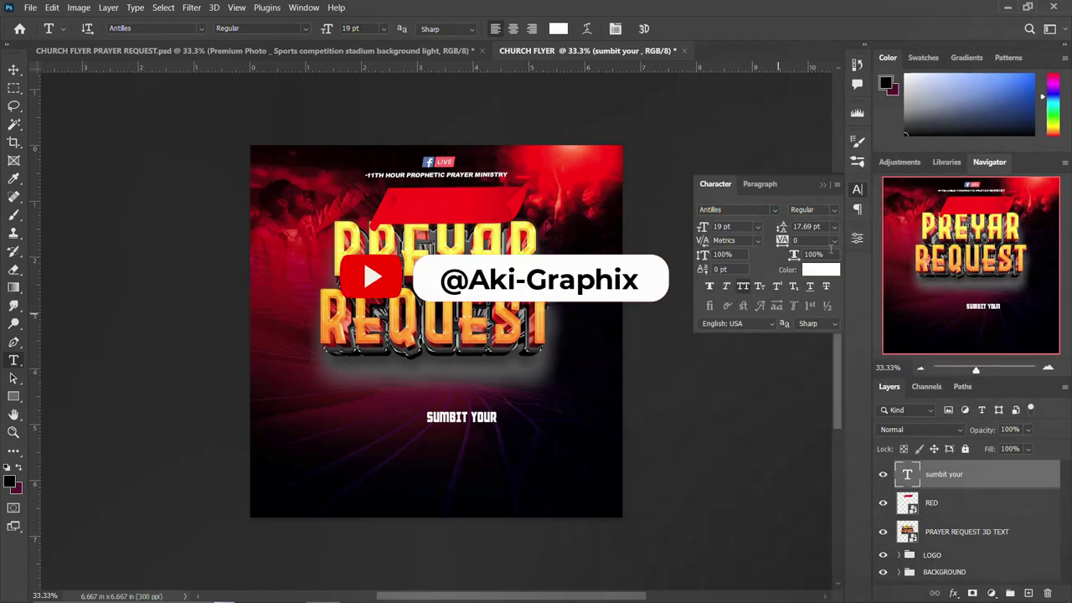
left_click(858, 191)
Move SUMBIT YOUR onto the red banner and shrink the banner to fit the text
key("v")
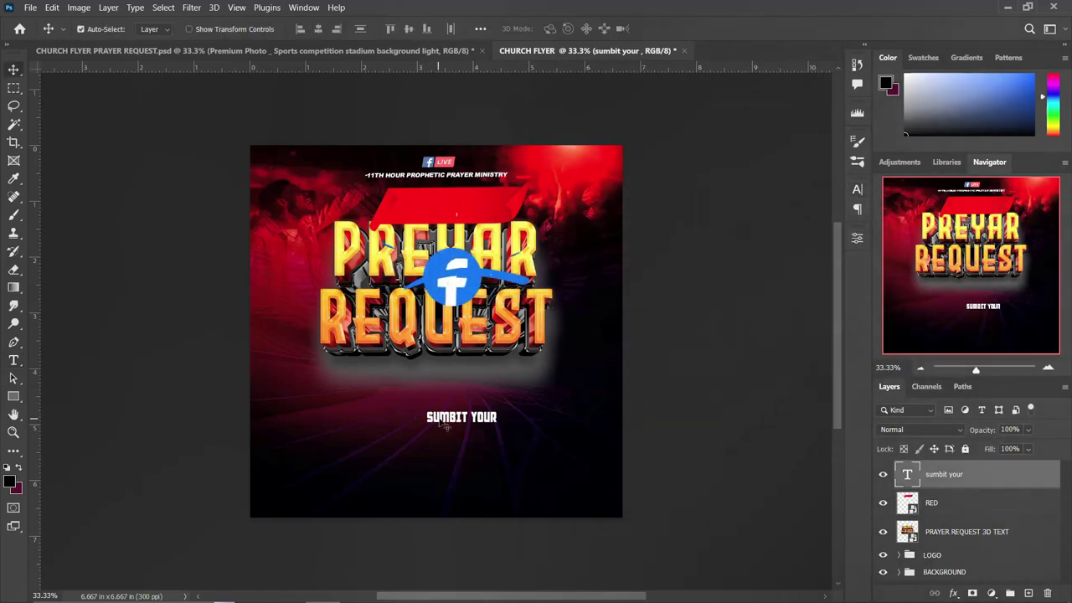
left_click_drag(437, 370, 472, 215)
left_click(486, 209)
key("ctrl+t")
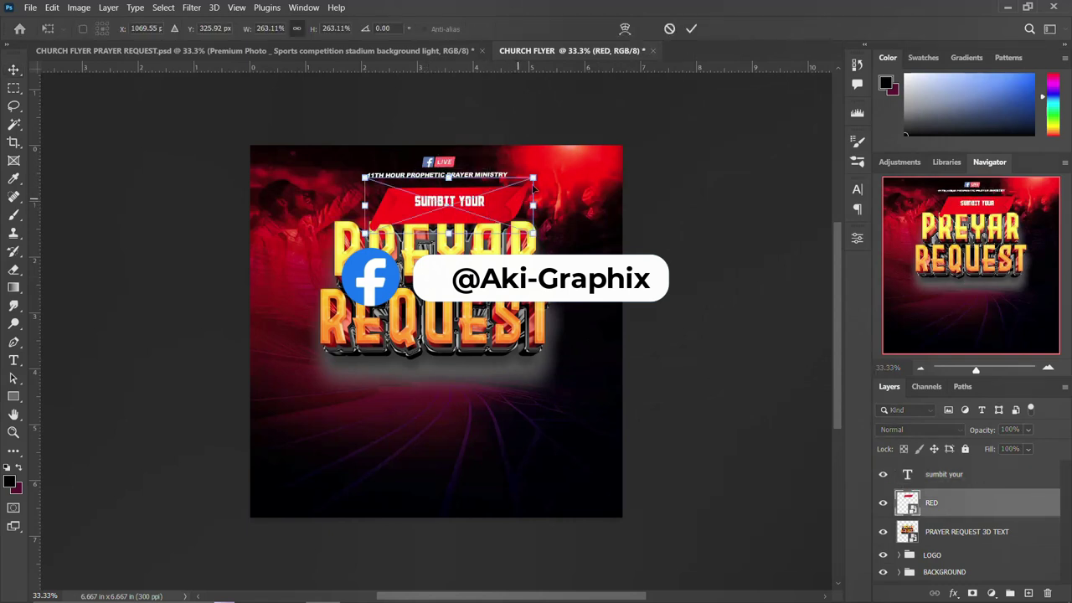
left_click_drag(540, 177, 478, 210)
key("Return")
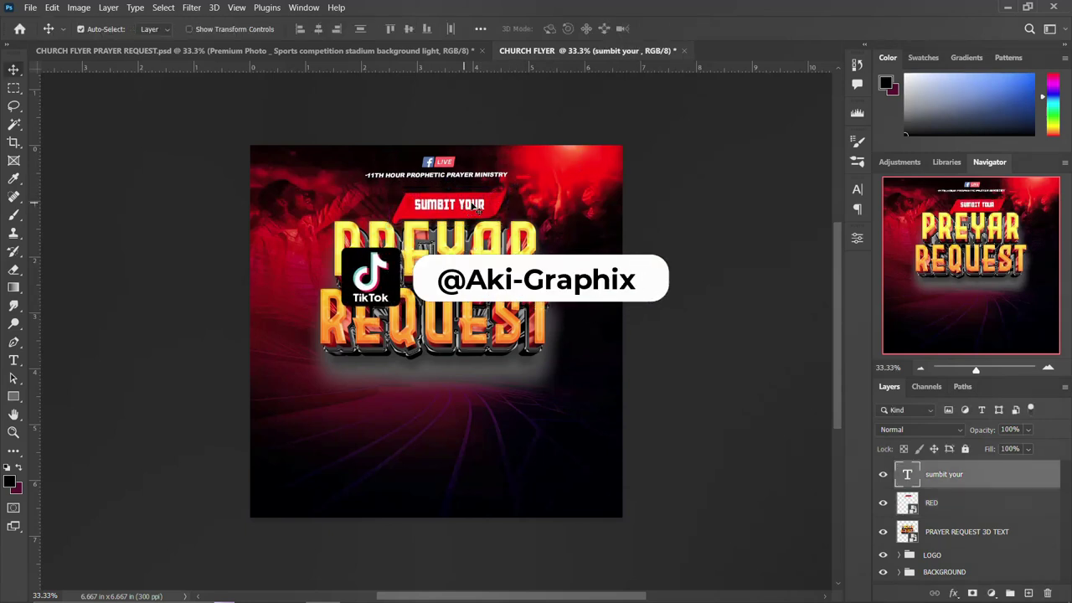
Group the RED banner, SUMBIT YOUR text and 3D title as THEME, nudged down slightly
left_click(944, 506, "ctrl")
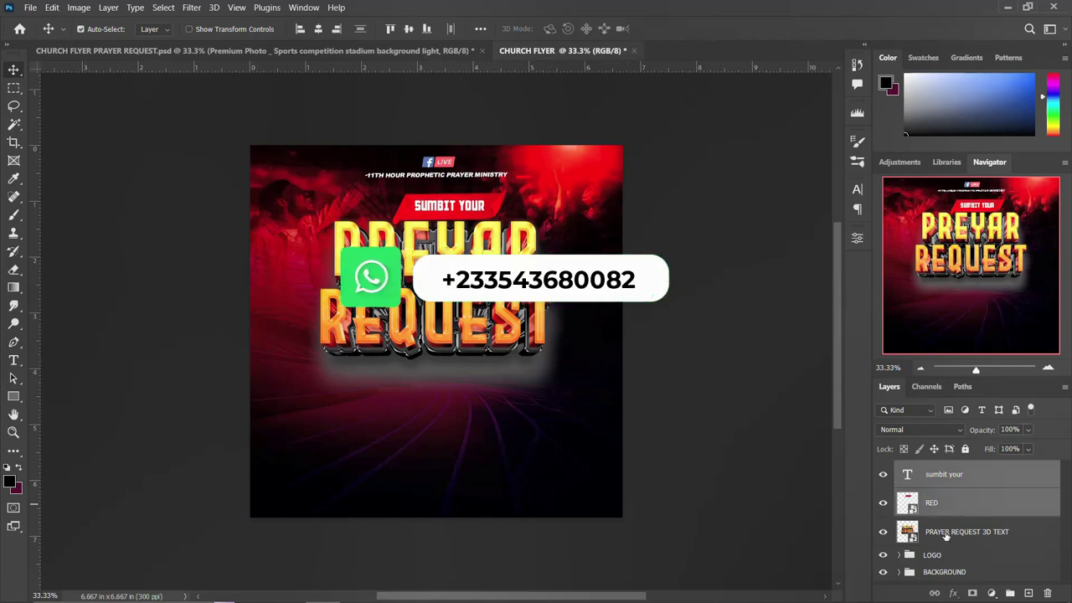
left_click(945, 536, "shift")
left_click(950, 487, "shift")
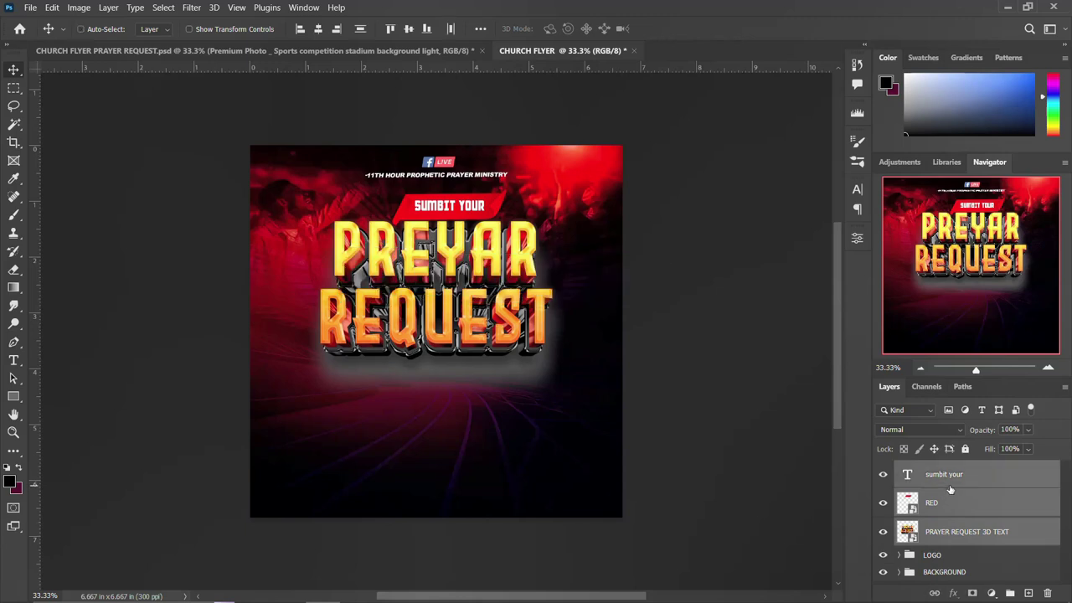
key("ctrl+g")
double_click(933, 469)
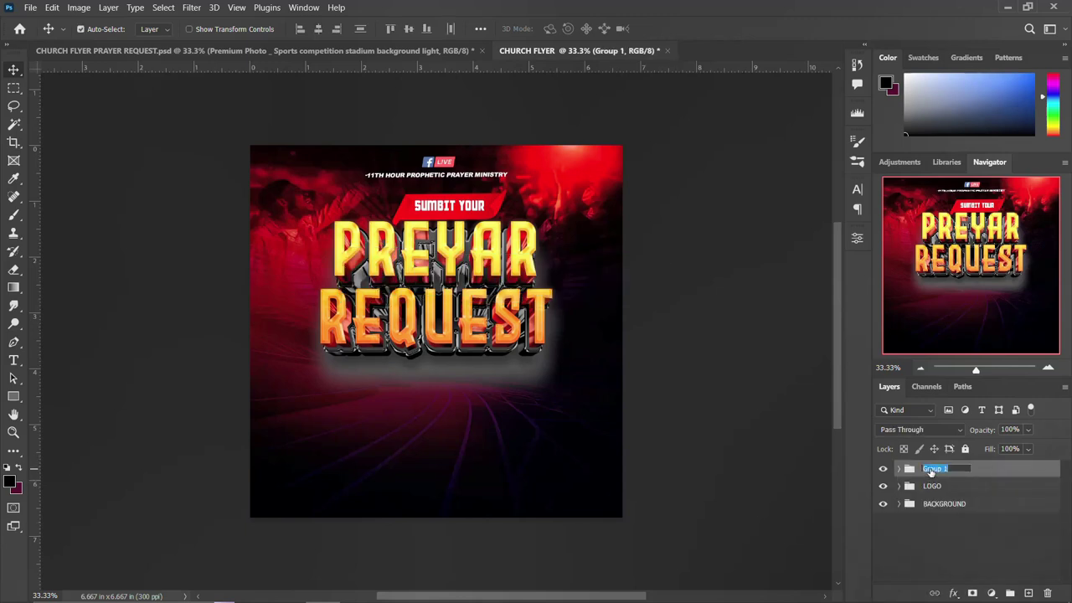
type("THEME")
key("Return")
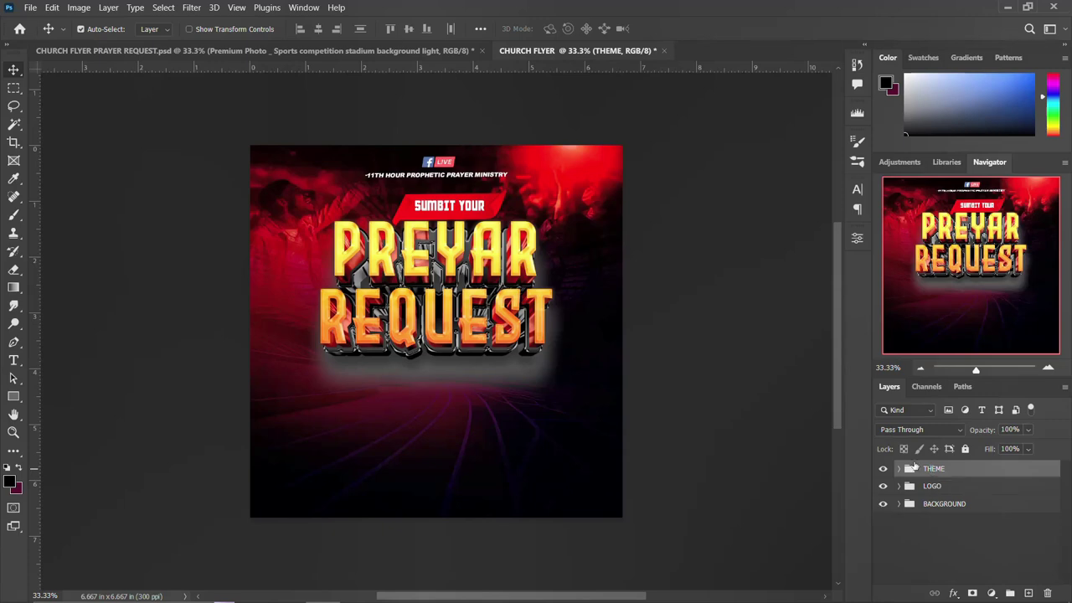
key("Down")
key("Down")
key("Down")
key("Down")
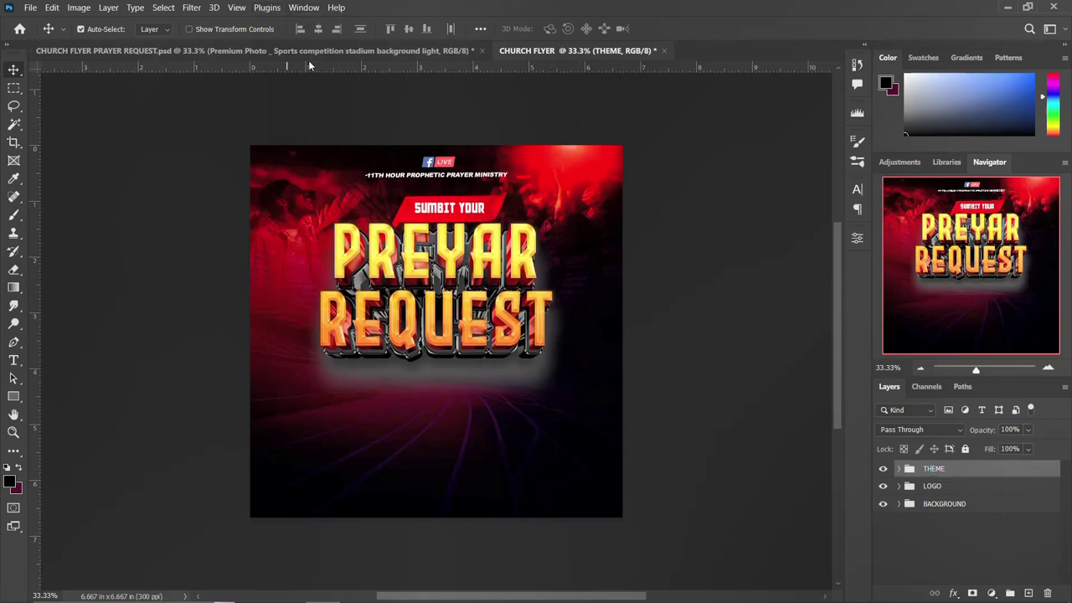
Add a 6-column, 5-row guide layout over the flyer
left_click(237, 8)
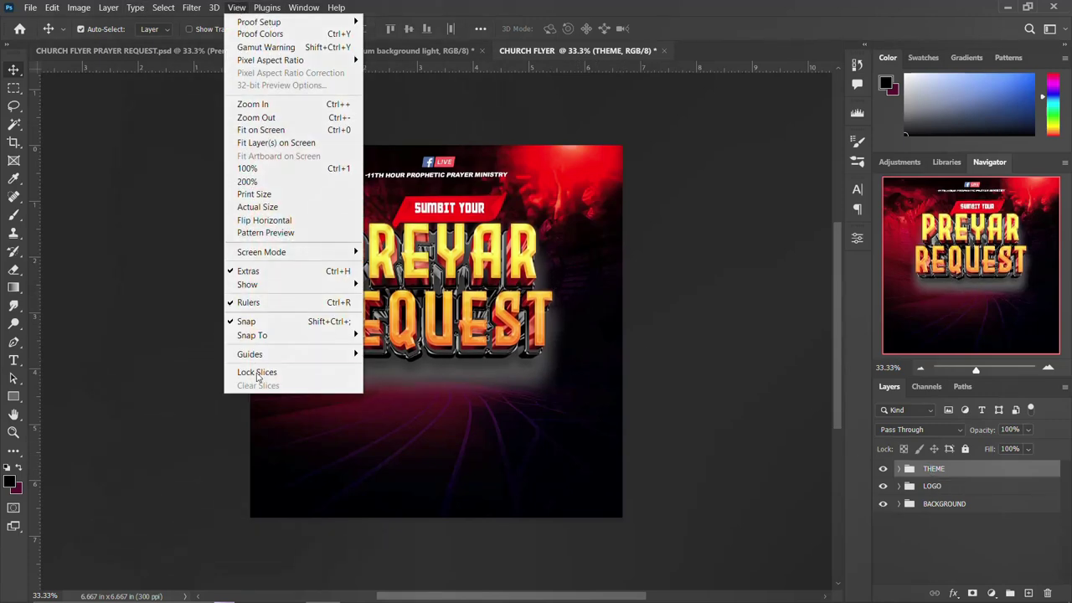
mouse_move(272, 359)
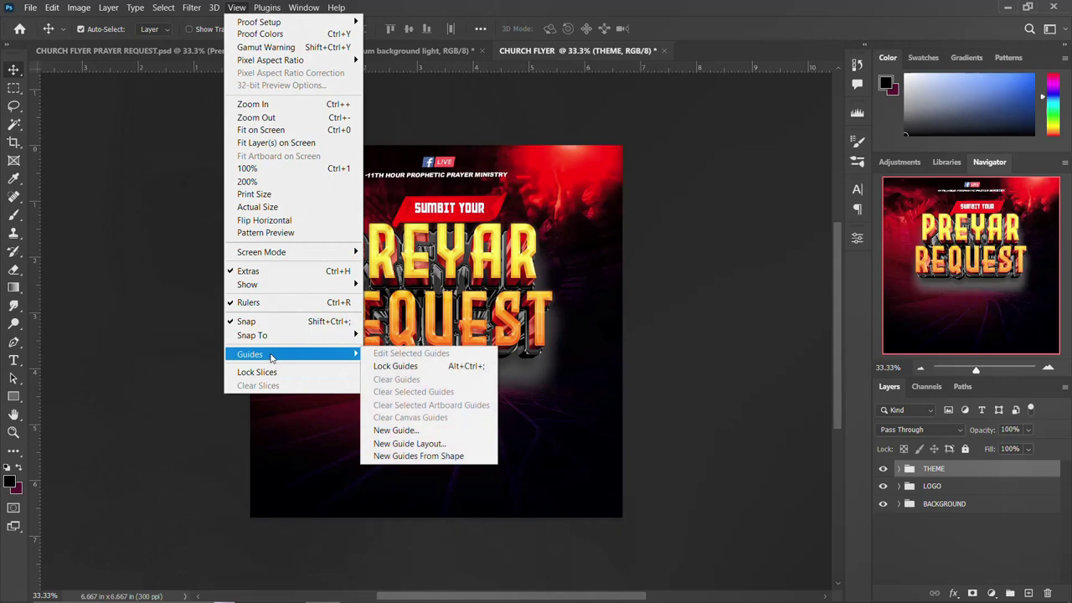
left_click(411, 444)
left_click(467, 235)
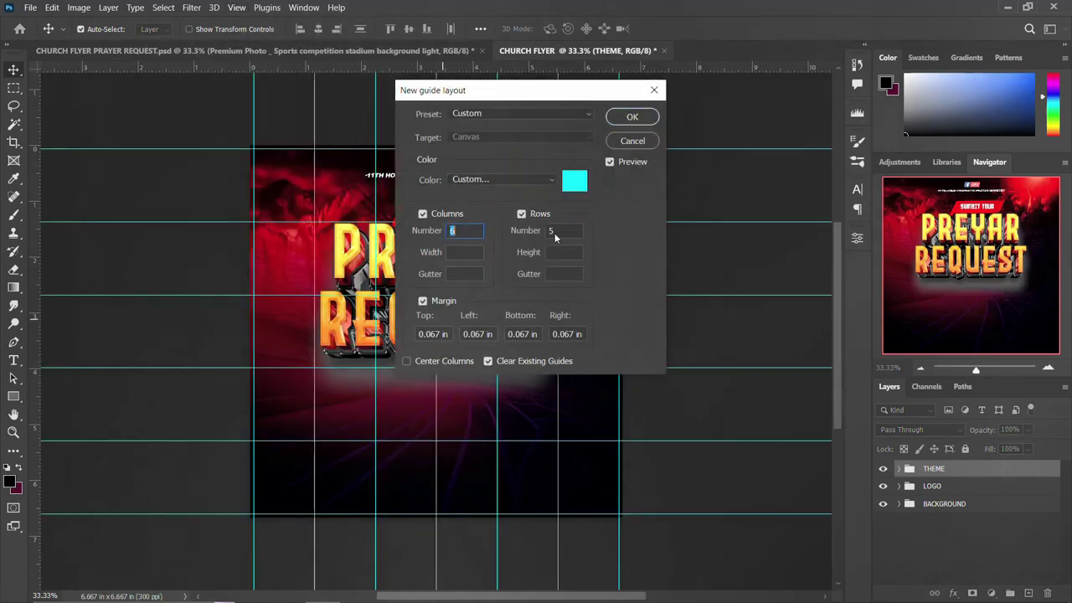
left_click(643, 118)
Move the THEME group slightly lower and enlarge it to about 109%
key("ctrl+t")
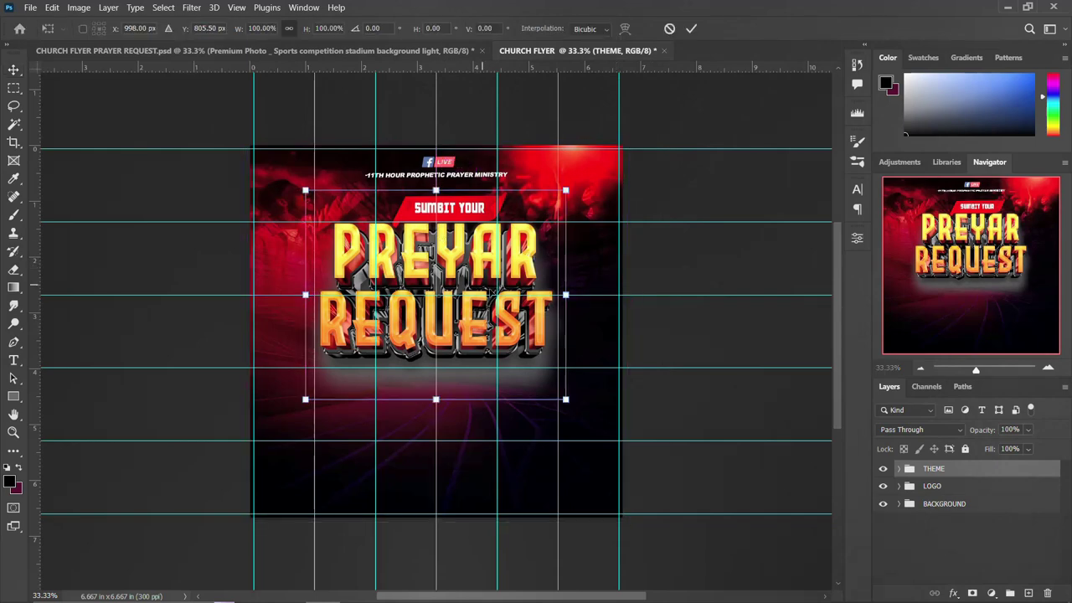
left_click_drag(478, 275, 478, 284)
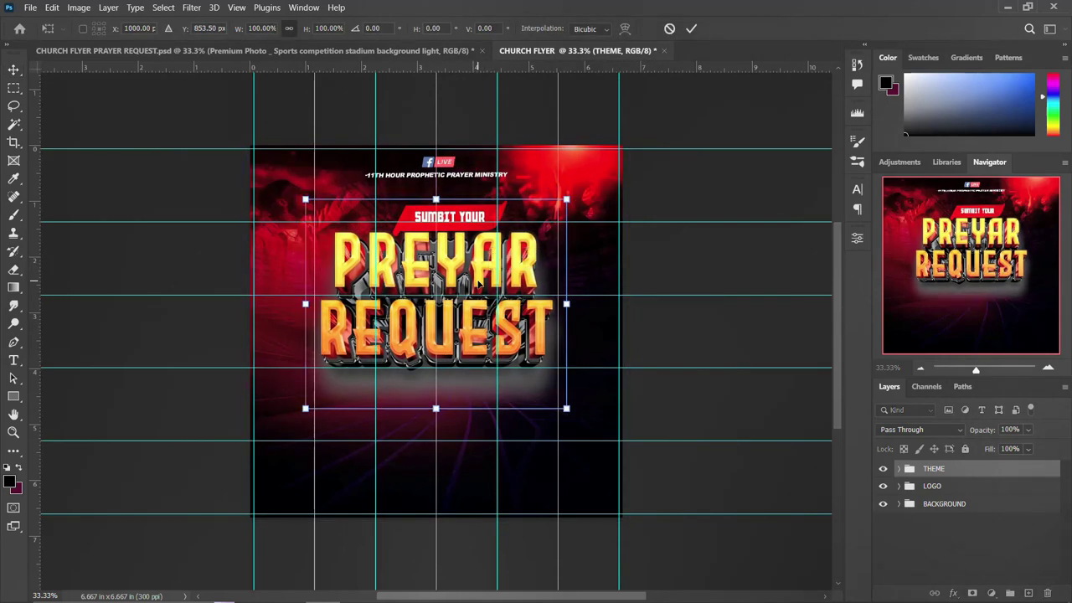
left_click_drag(566, 199, 584, 181)
key("Return")
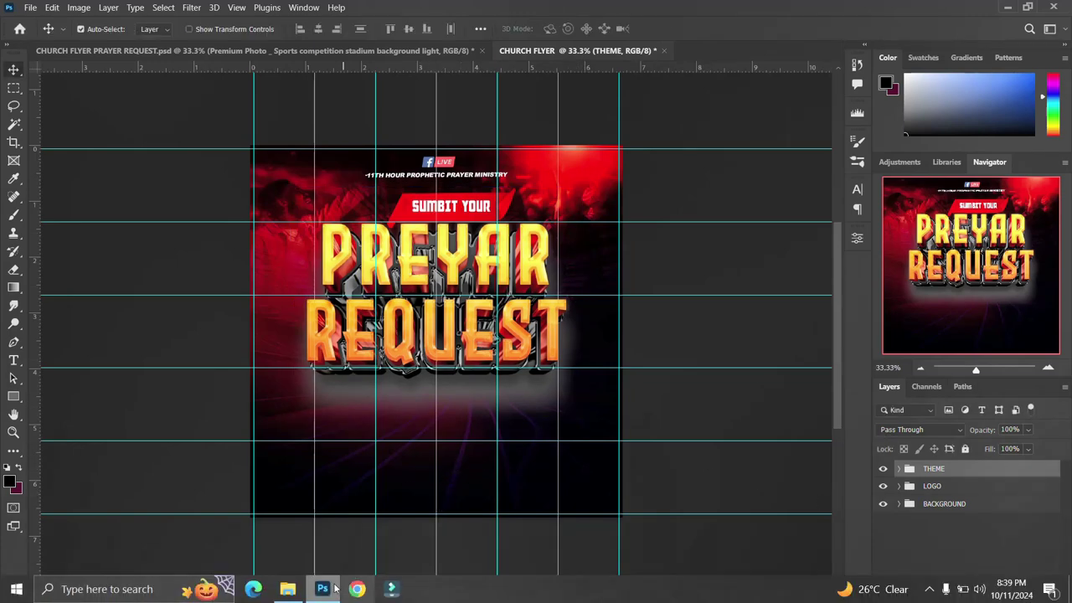
Place the golden fabric image without Camera Raw changes and scale it to 354% to cover the canvas
left_click(288, 589)
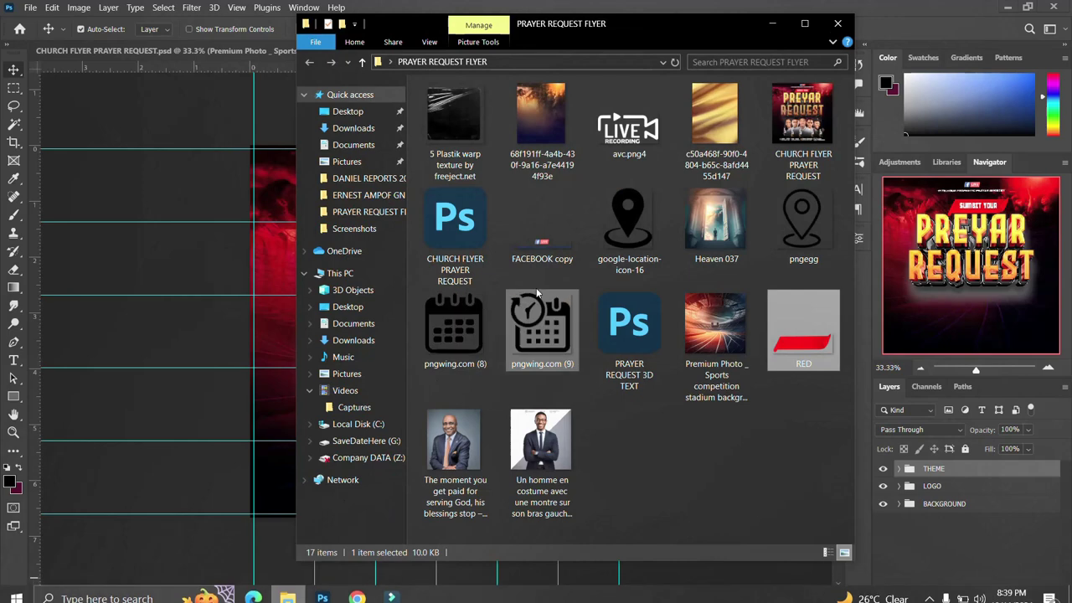
left_click(724, 138)
left_click_drag(718, 128, 234, 302)
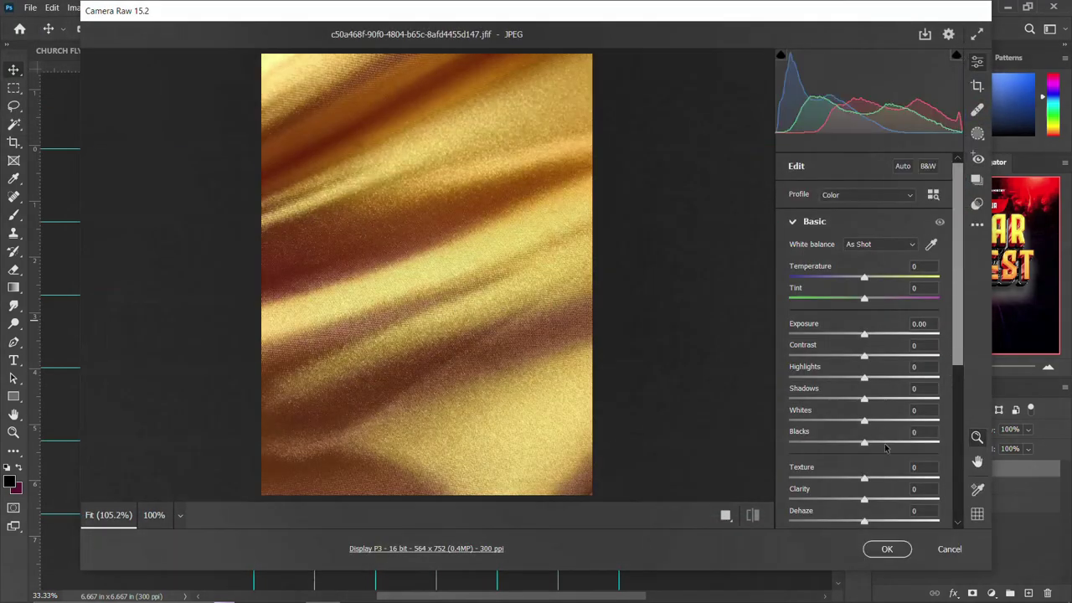
left_click(886, 549)
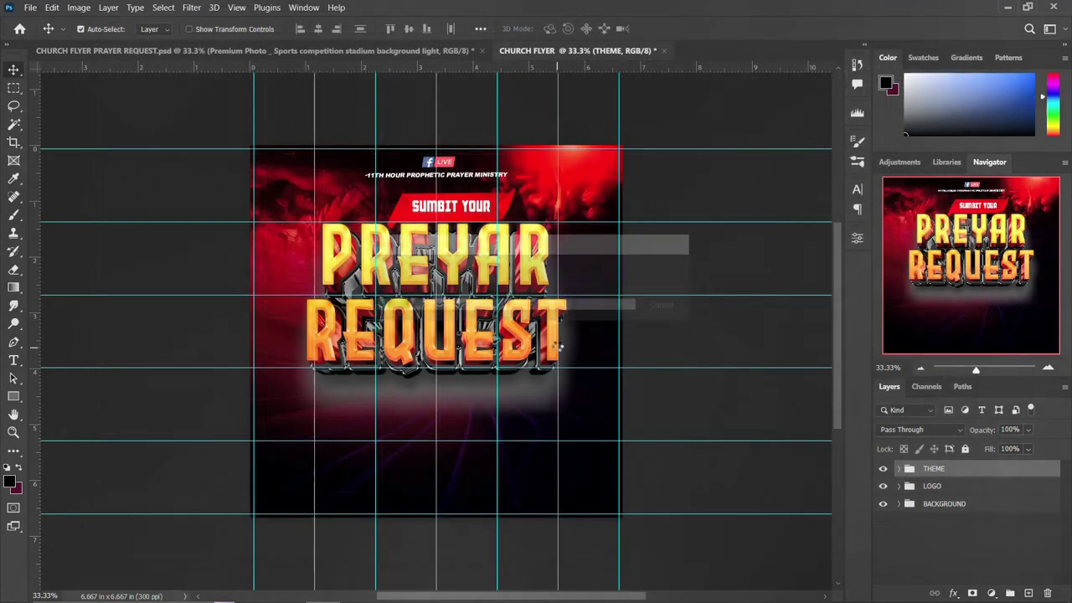
left_click_drag(509, 330, 622, 334)
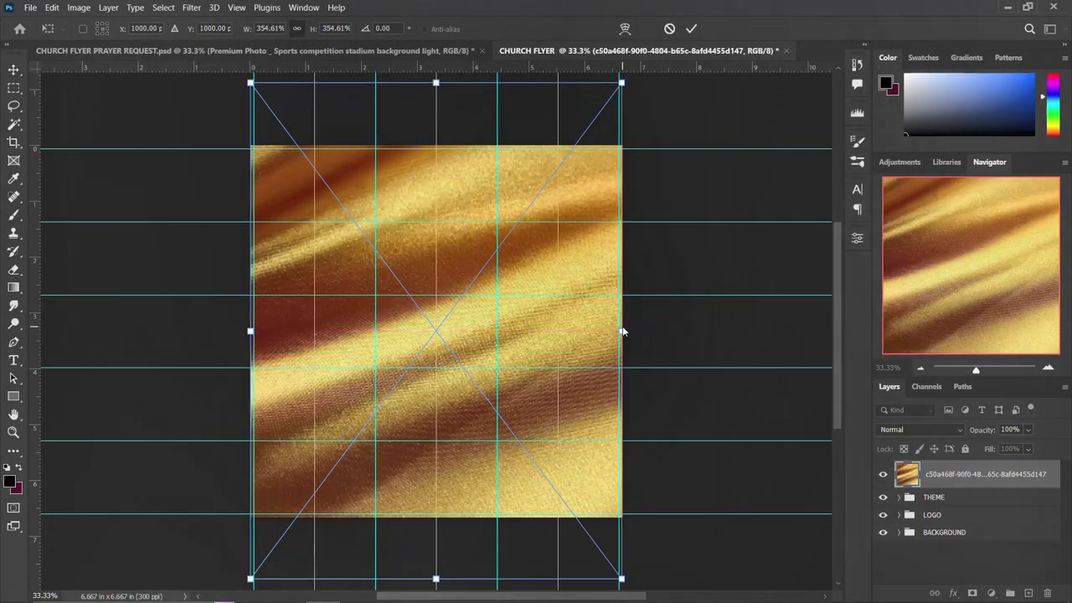
key("Return")
left_click(942, 429)
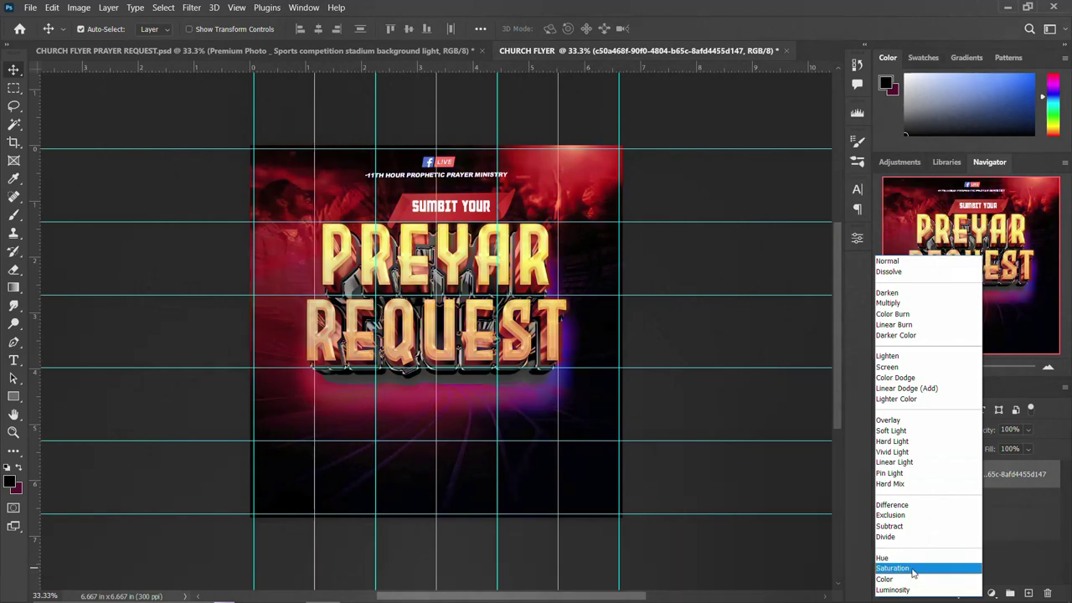
Blend the golden fabric in Saturation mode, add a layer mask and paint over the title
left_click(912, 569)
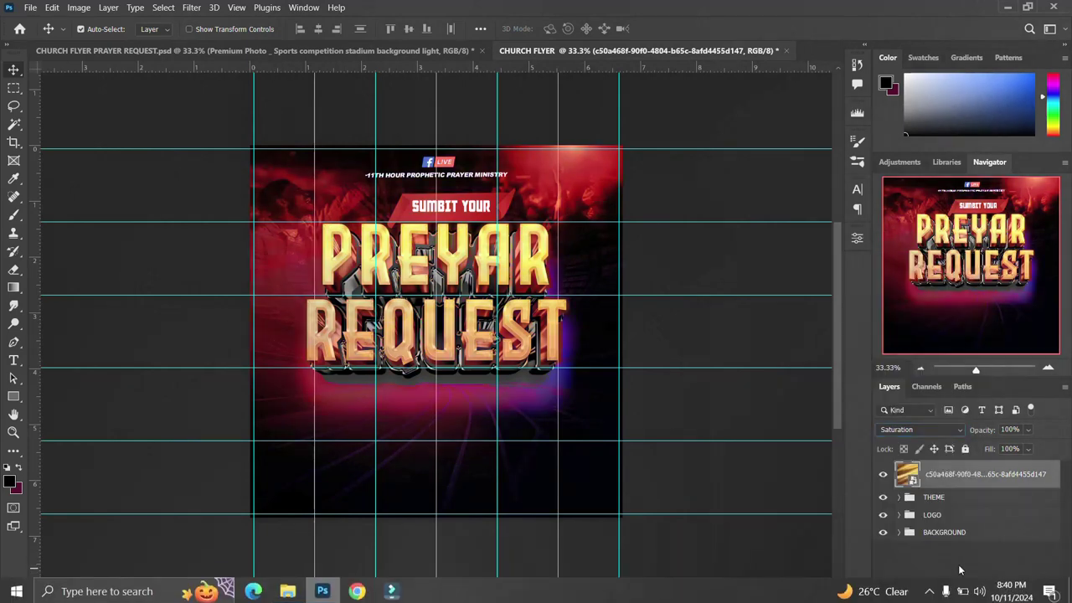
left_click(972, 593)
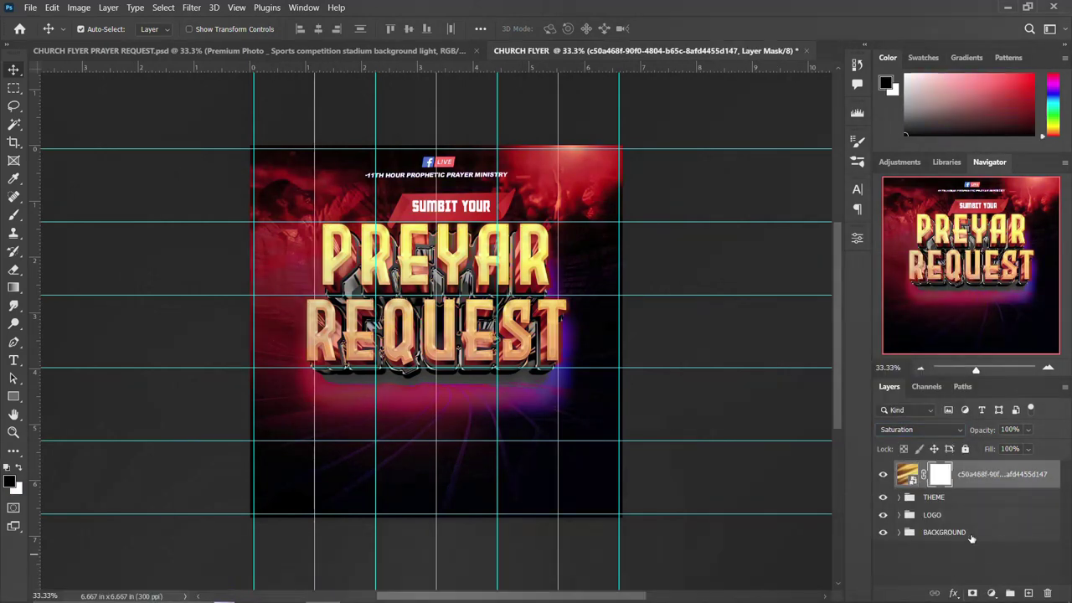
key("b")
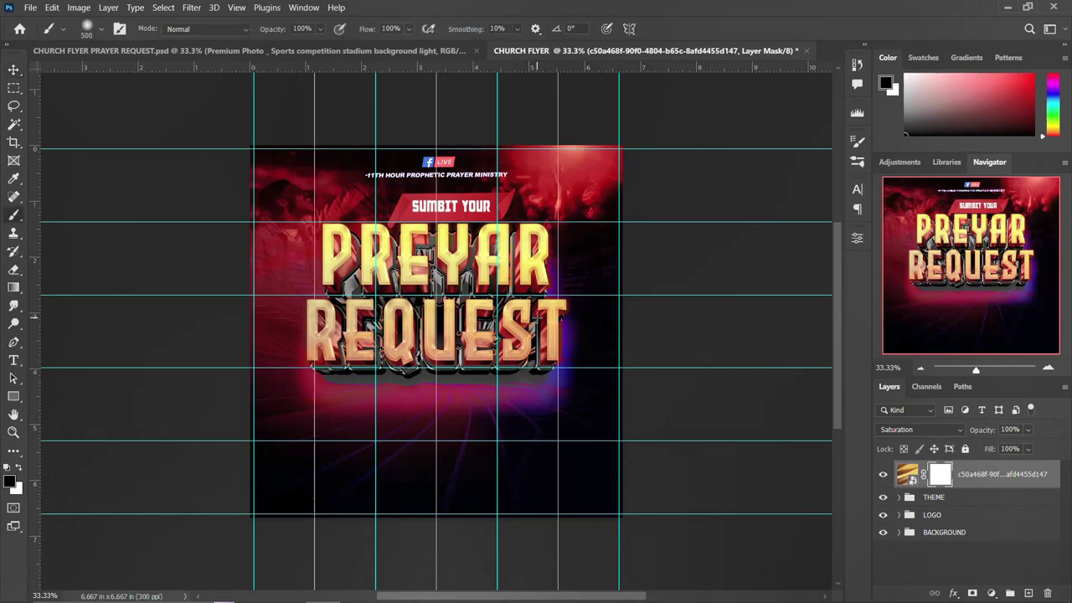
mouse_move(555, 349)
left_mouse_down()
mouse_move(427, 356)
mouse_move(334, 332)
mouse_move(471, 291)
mouse_move(545, 252)
mouse_move(435, 265)
mouse_move(450, 333)
mouse_move(493, 254)
mouse_move(513, 256)
mouse_move(400, 239)
mouse_move(338, 242)
mouse_move(342, 273)
mouse_move(378, 262)
mouse_move(334, 300)
mouse_move(481, 290)
mouse_move(504, 244)
mouse_move(532, 252)
mouse_move(543, 333)
mouse_move(507, 355)
mouse_move(317, 352)
mouse_move(302, 262)
mouse_move(322, 247)
mouse_move(487, 208)
mouse_move(409, 204)
mouse_move(507, 209)
mouse_move(478, 276)
mouse_move(329, 260)
mouse_move(492, 198)
mouse_move(383, 218)
mouse_move(457, 206)
mouse_move(402, 201)
mouse_move(363, 270)
left_mouse_up()
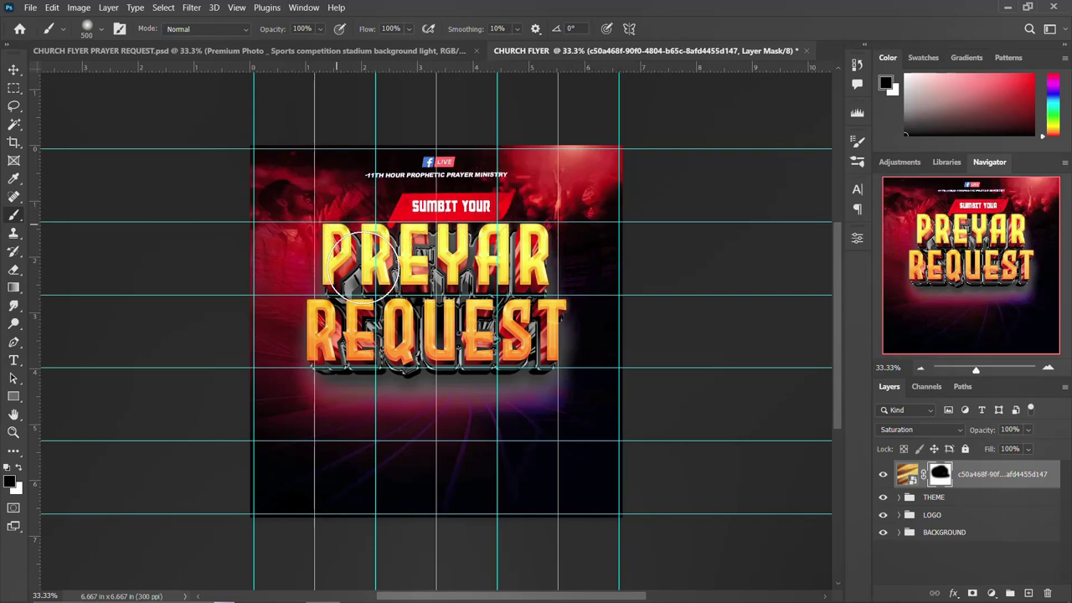
Delete the golden fabric layer from the flyer
left_click(14, 70)
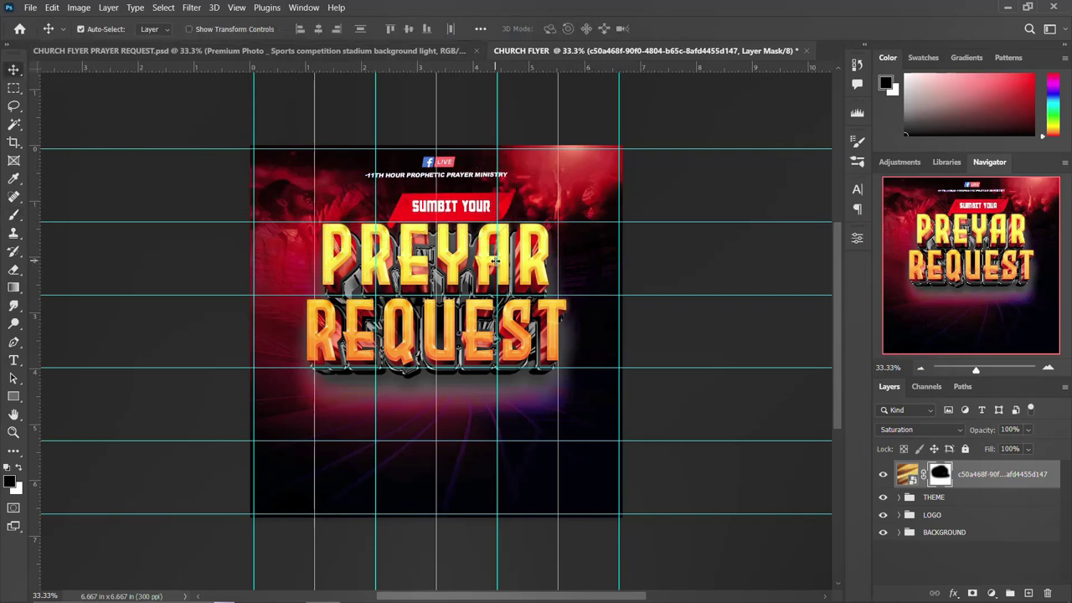
key("ctrl+2")
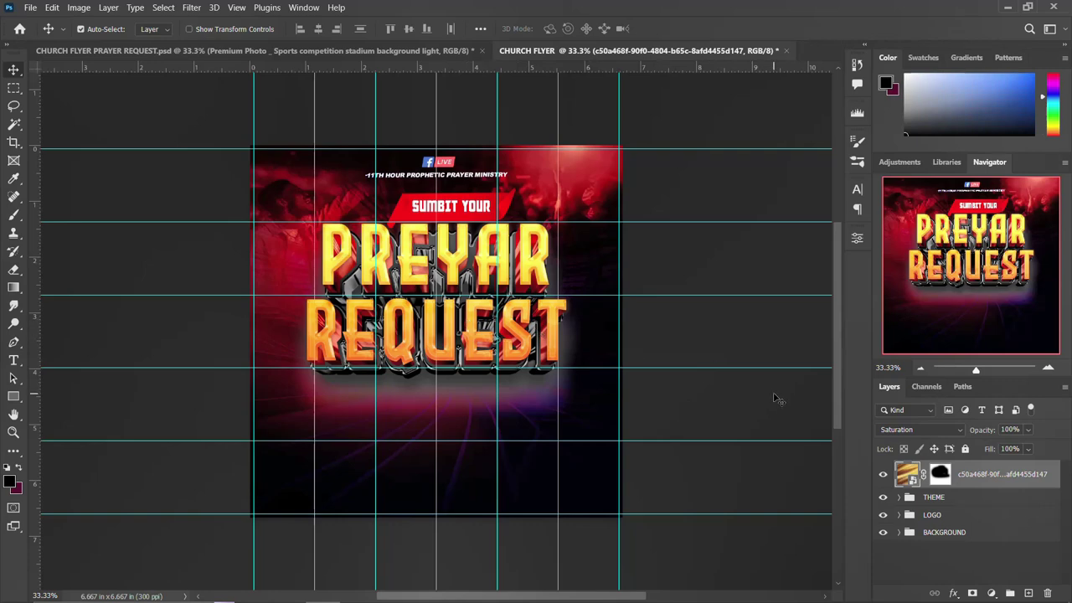
key("Delete")
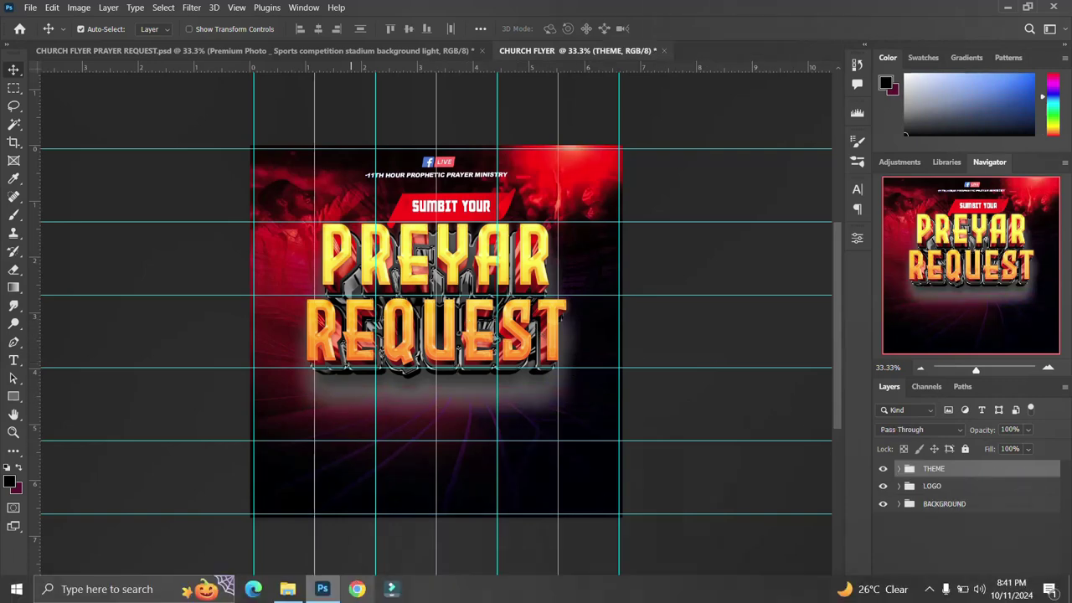
Place '5 Plastik warp texture' on the flyer and scale it to about 53% to cover the canvas
left_click(288, 589)
left_click_drag(455, 118, 251, 353)
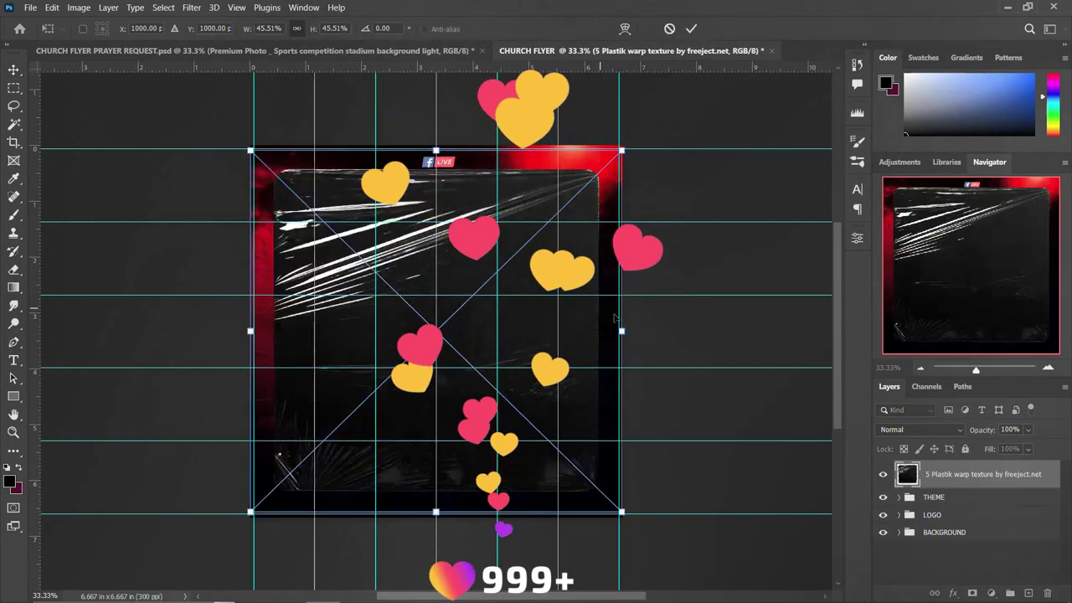
left_click_drag(621, 331, 651, 330)
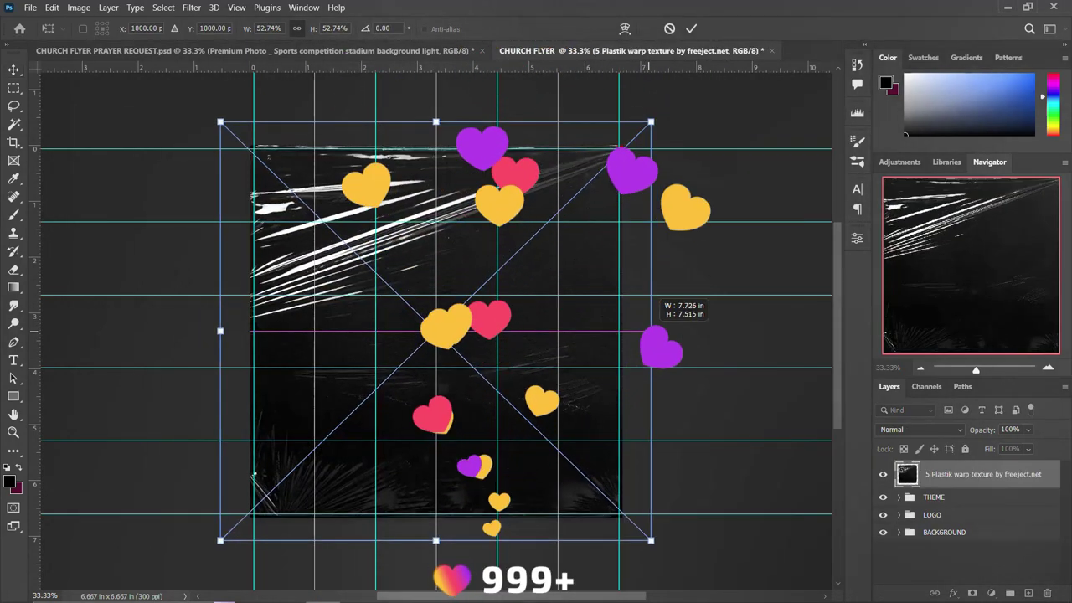
key("Return")
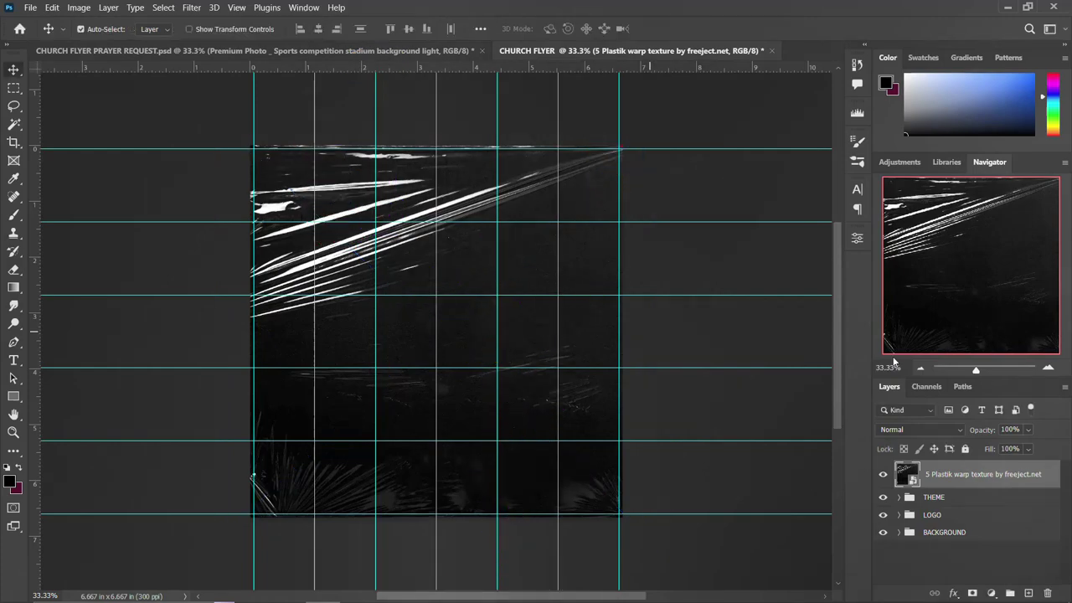
left_click(910, 430)
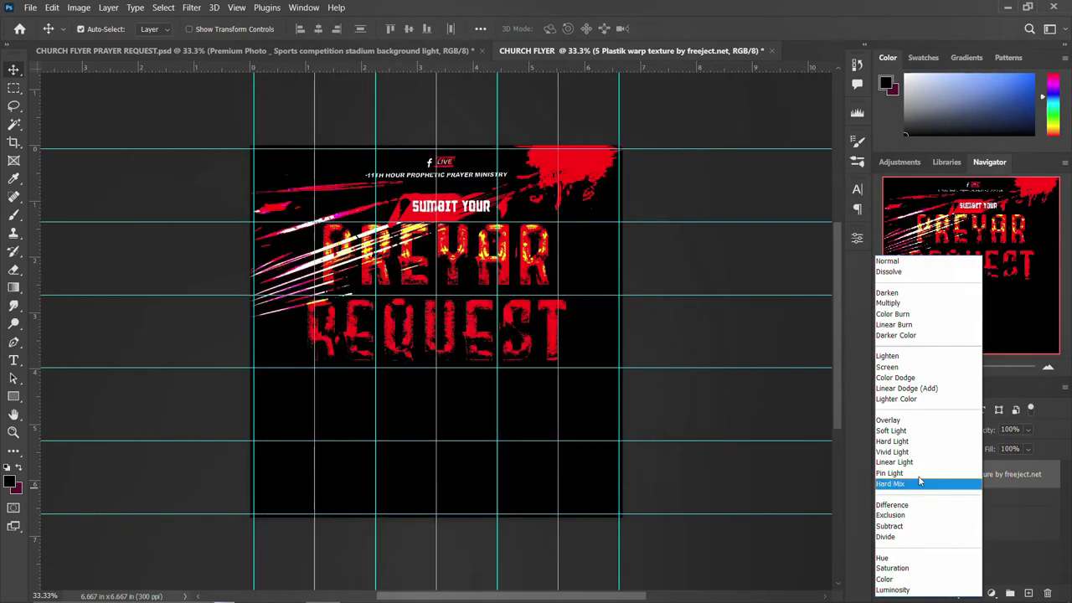
Set the texture to Soft Light, add a mask and paint it in around the title
left_click(921, 430)
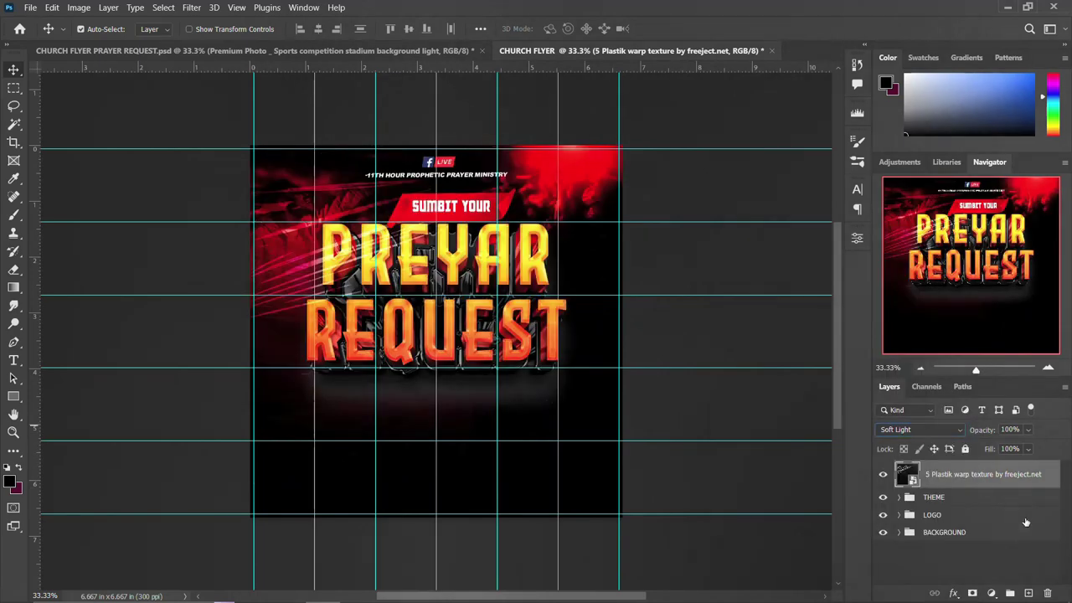
left_click(971, 593)
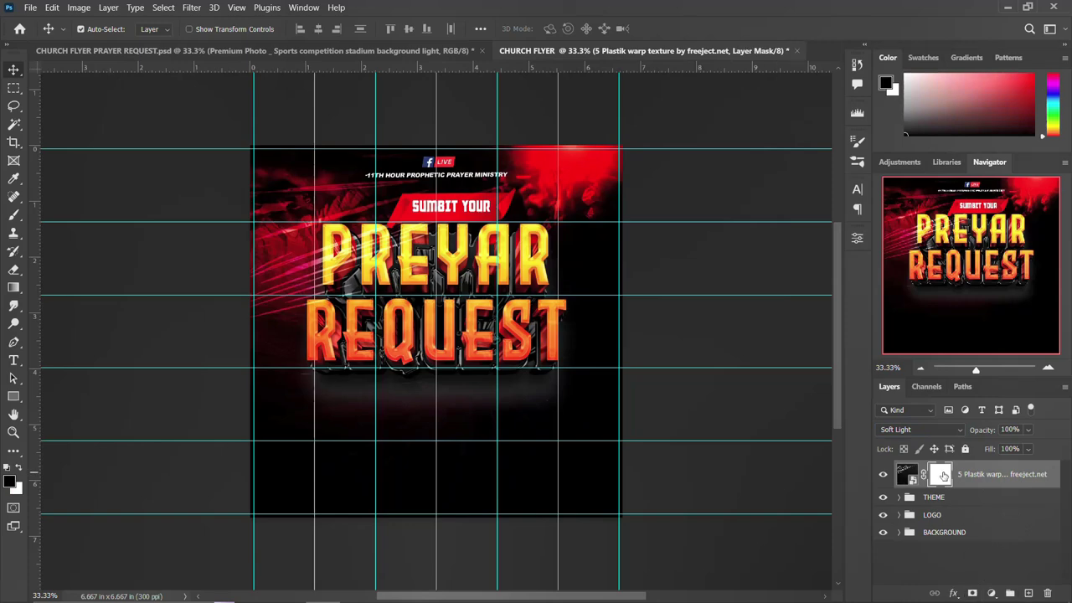
key("b")
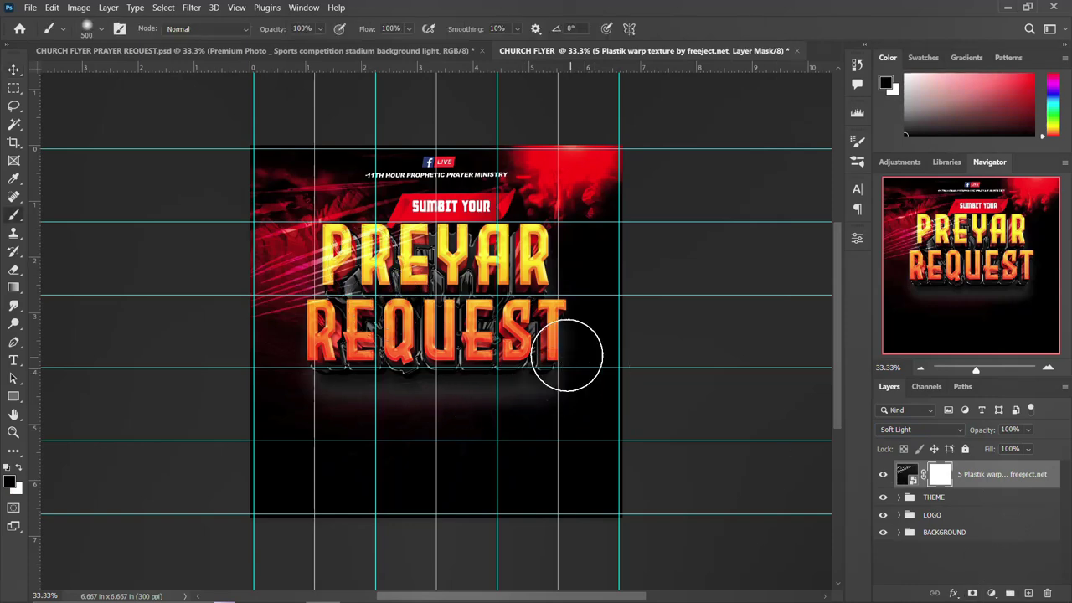
mouse_move(564, 354)
left_mouse_down()
mouse_move(391, 351)
mouse_move(304, 329)
mouse_move(507, 290)
mouse_move(531, 252)
mouse_move(549, 315)
mouse_move(448, 253)
mouse_move(366, 247)
mouse_move(293, 190)
mouse_move(361, 200)
mouse_move(480, 189)
mouse_move(394, 197)
left_mouse_up()
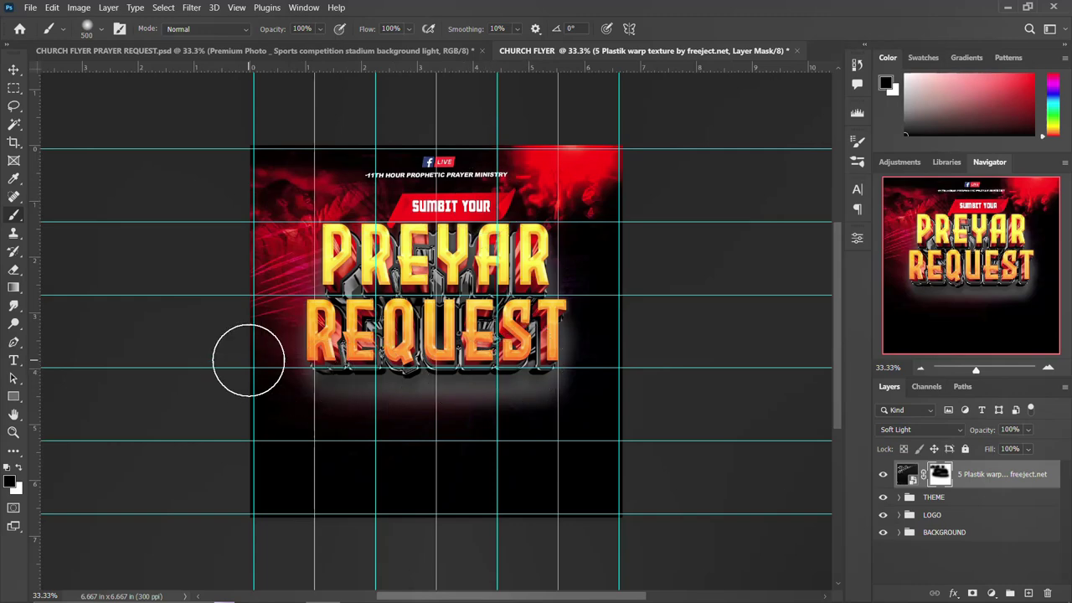
Group the texture with the THEME group and name the new group THEME
key("v")
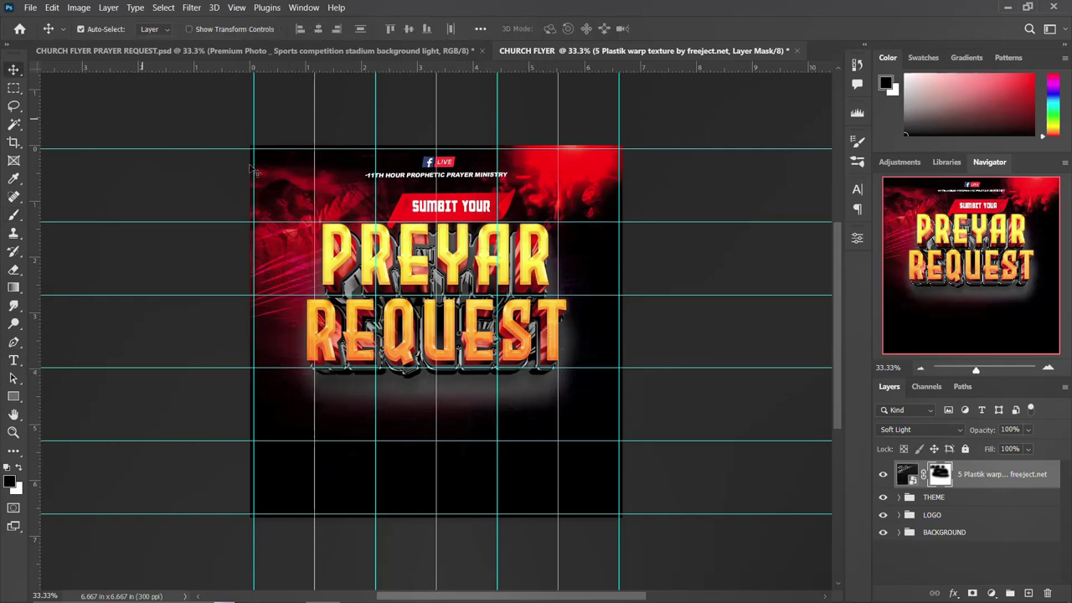
left_click(942, 498, "ctrl")
key("ctrl+g")
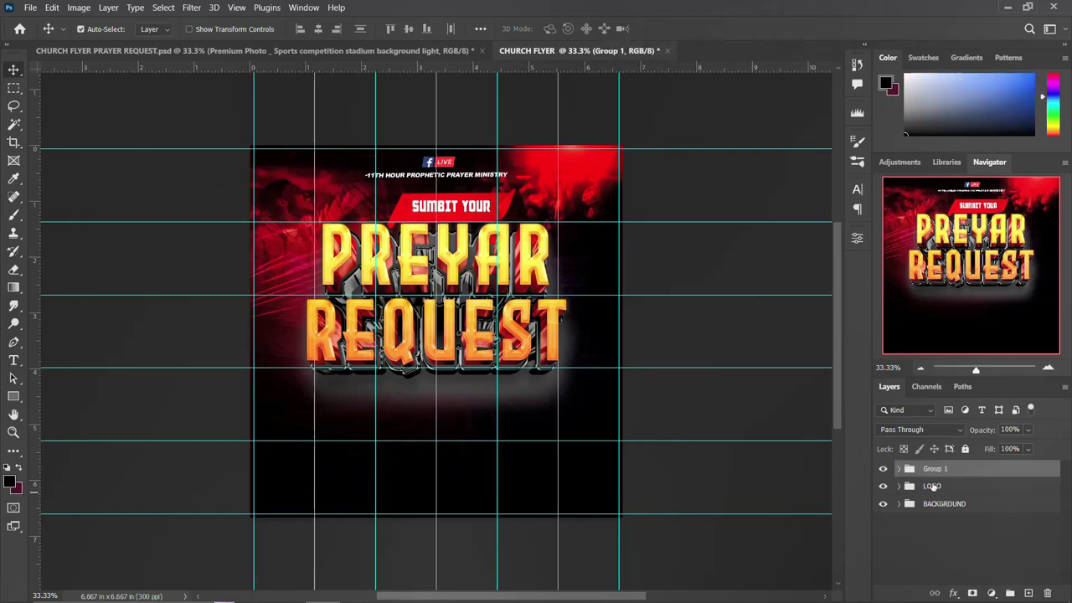
double_click(935, 467)
key("ctrl+z")
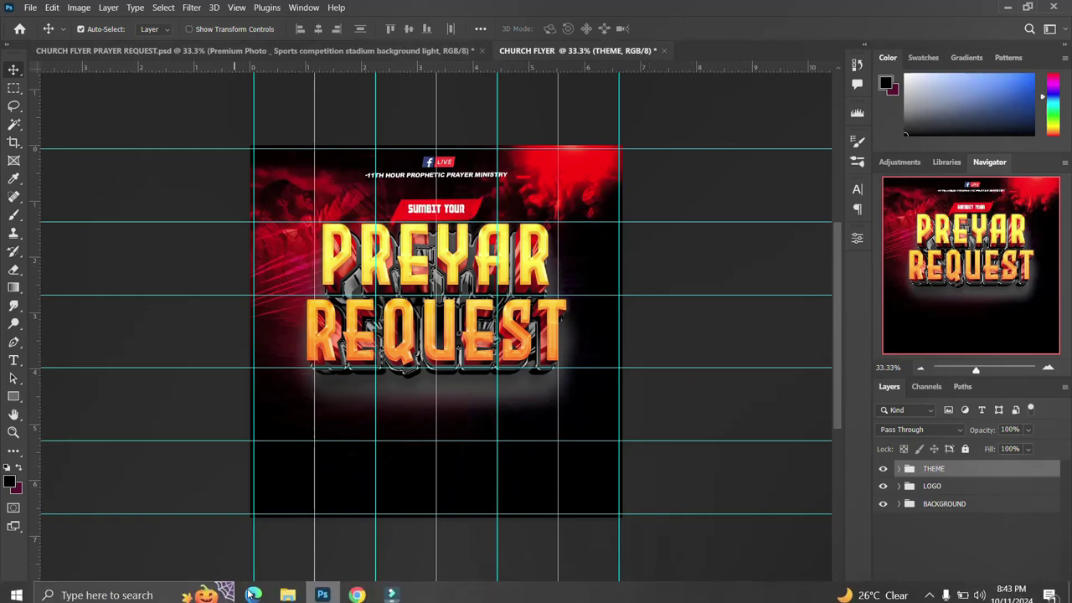
Hide the Saturation layer and copy Edited-Photos-merged-together from the finished flyer into CHURCH FLYER
left_click(287, 589)
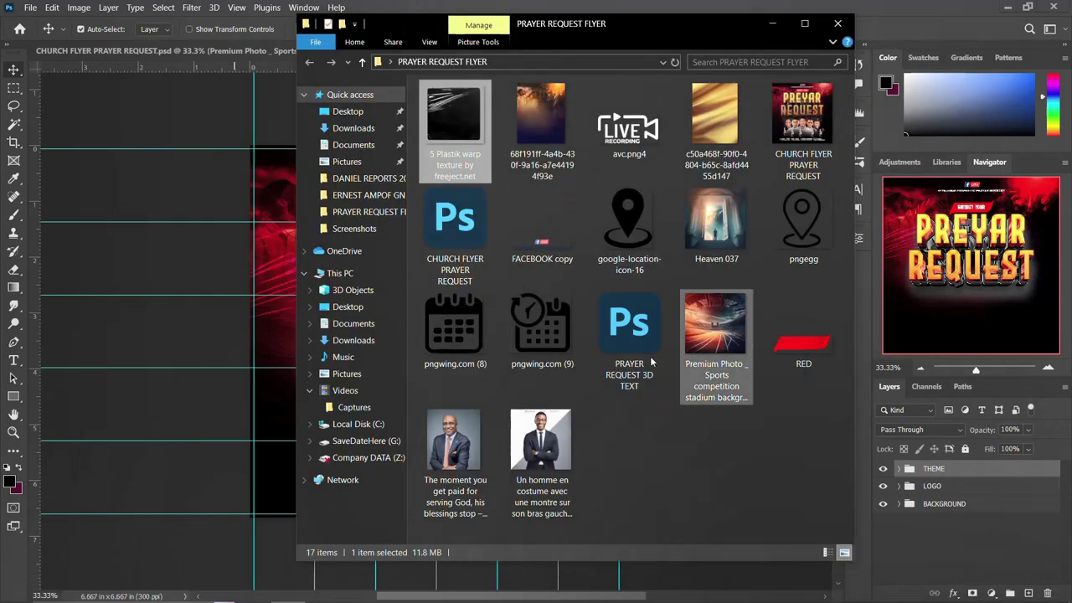
left_click(765, 5)
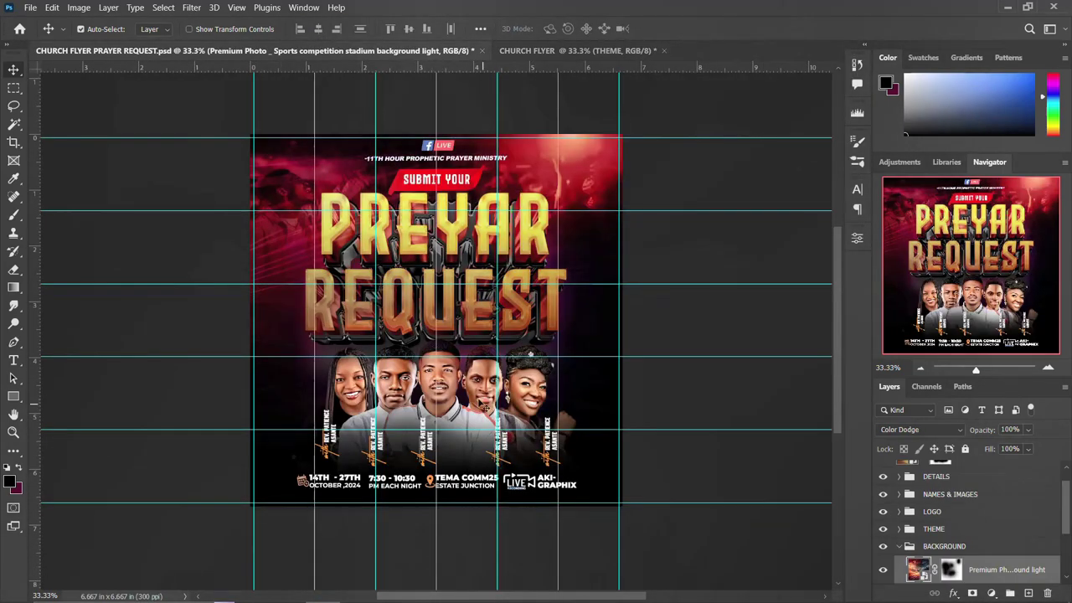
left_click(483, 392)
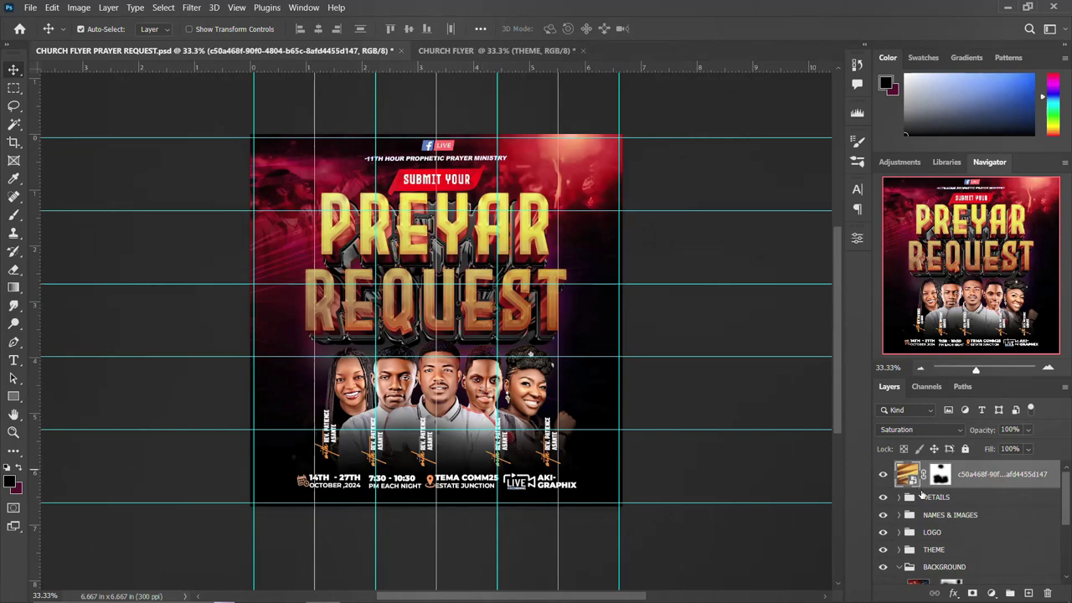
left_click(881, 475)
left_click(448, 394)
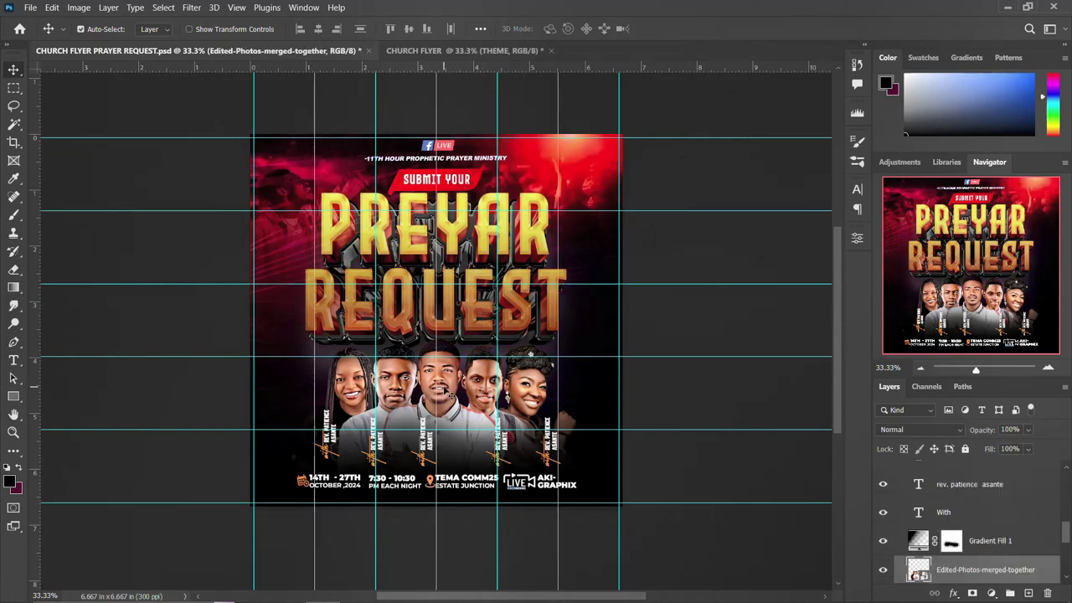
left_click_drag(445, 392, 496, 53)
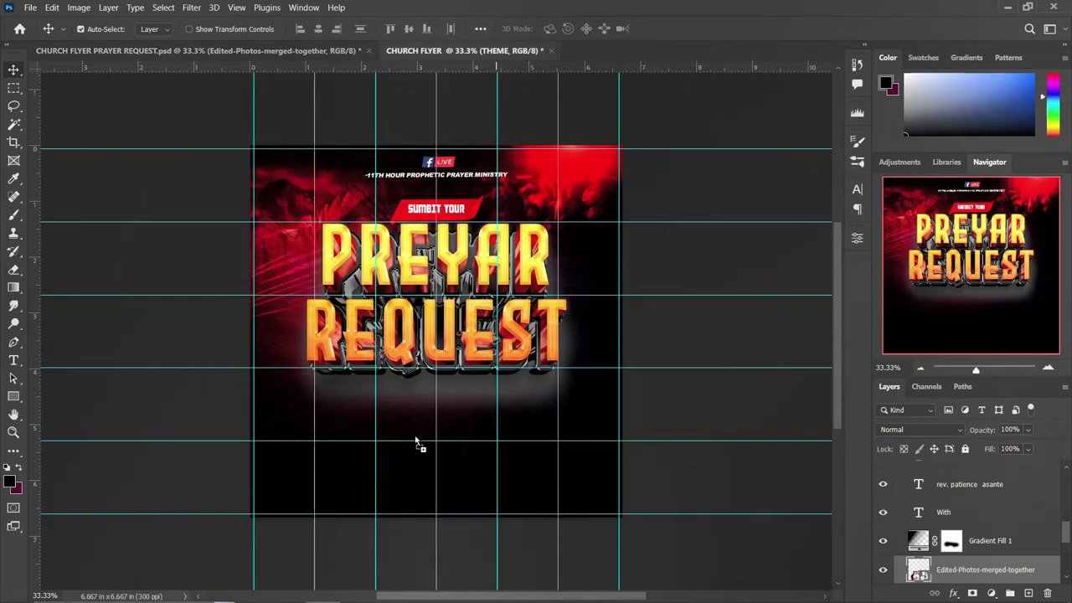
mouse_move(416, 442)
left_mouse_down()
mouse_move(429, 419)
mouse_move(430, 429)
left_mouse_up()
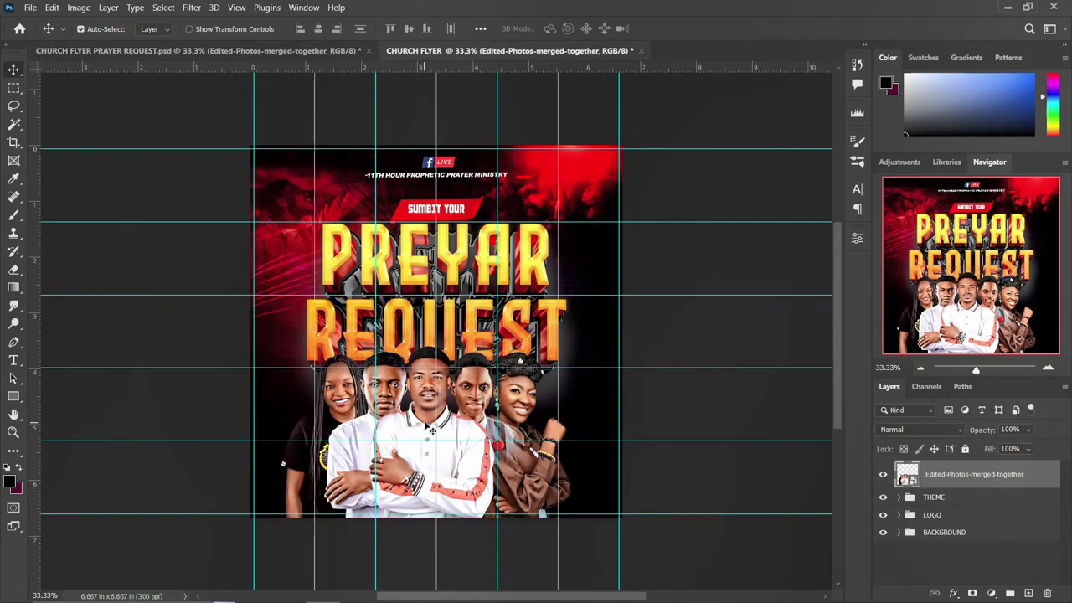
left_click(933, 498)
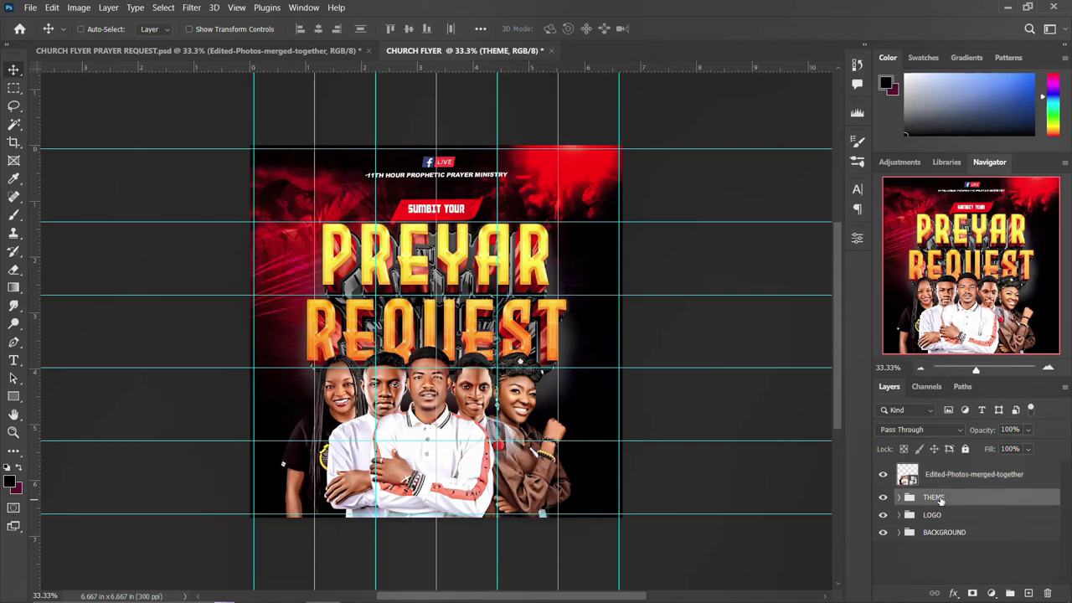
Scale the nested THEME title group to 96.31% and raise it higher
key("ctrl+t")
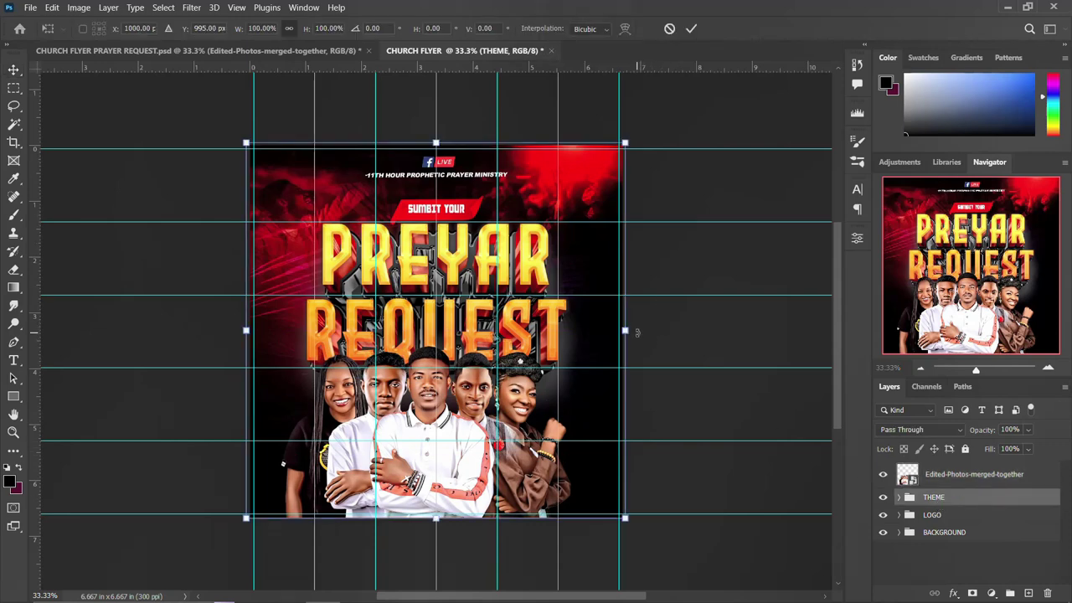
key("Return")
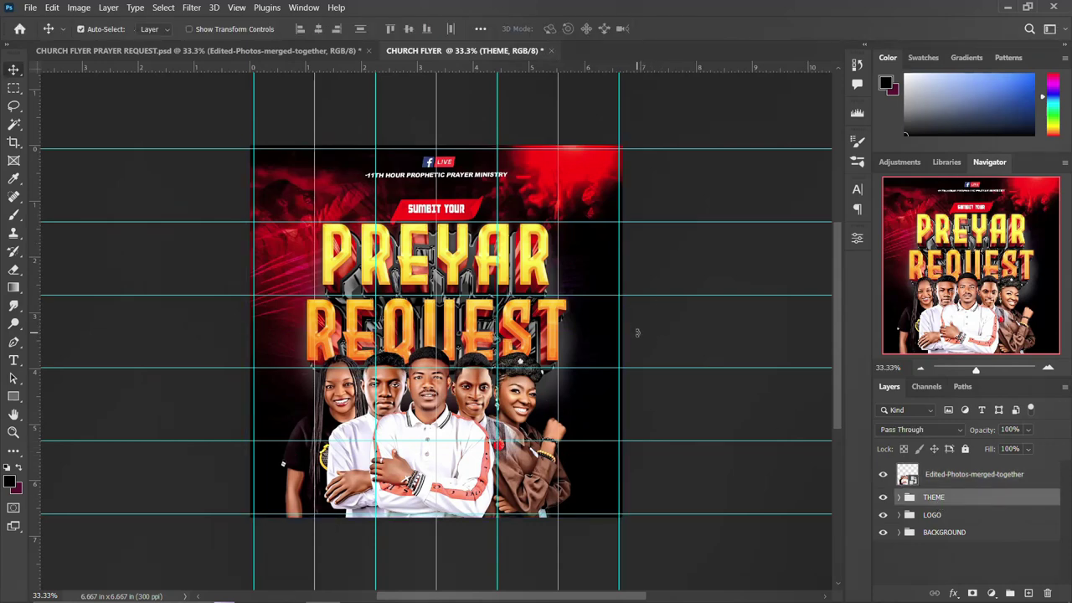
left_click(900, 498)
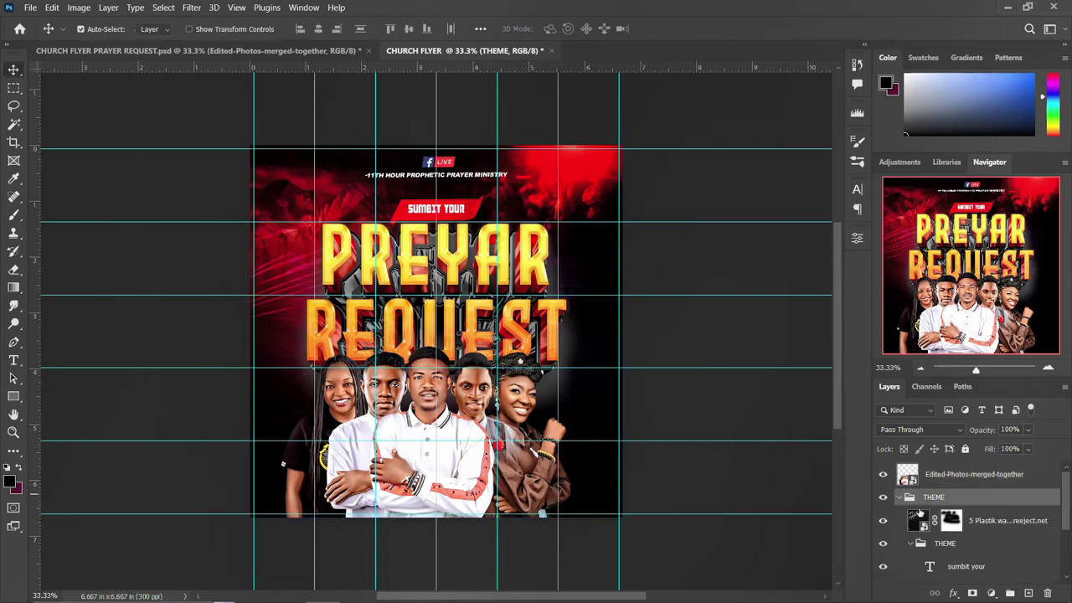
left_click(928, 555)
left_click(911, 544)
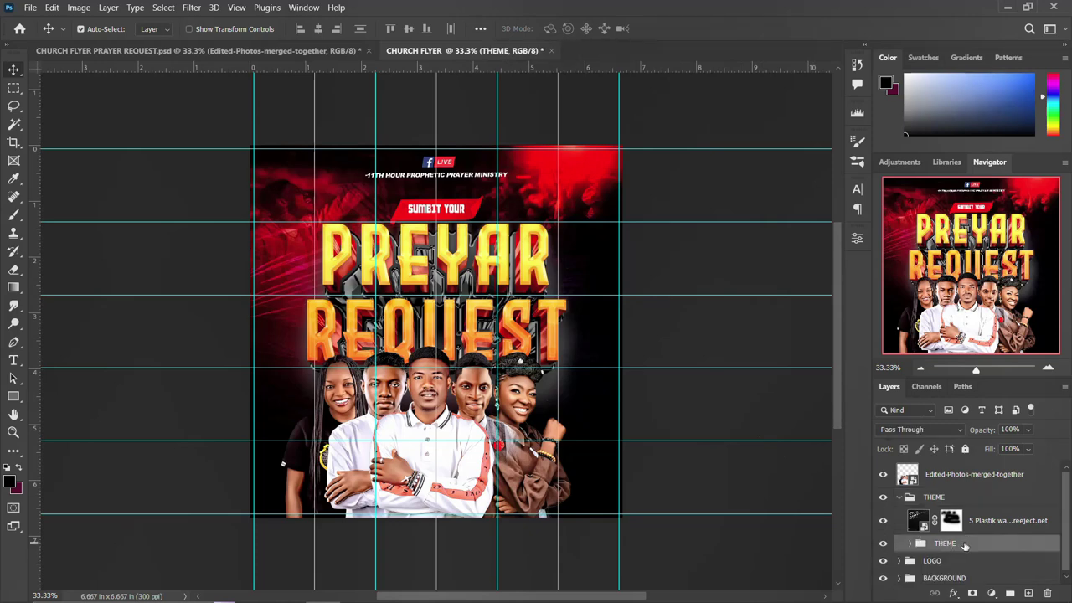
key("ctrl+t")
left_click_drag(582, 194, 576, 199)
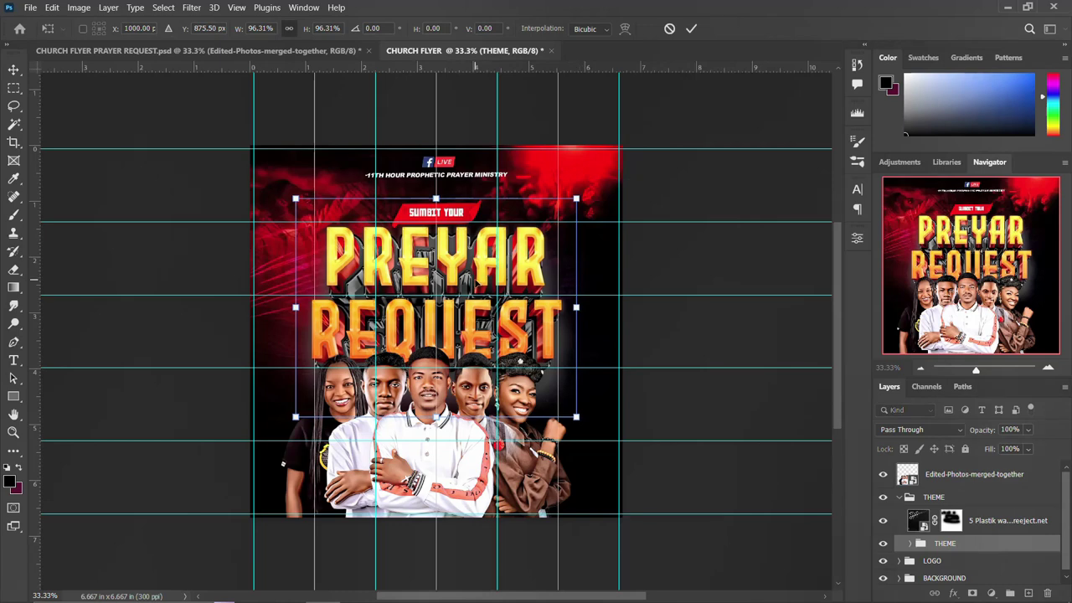
key("shift+Up")
key("shift+Up")
key("shift+Up")
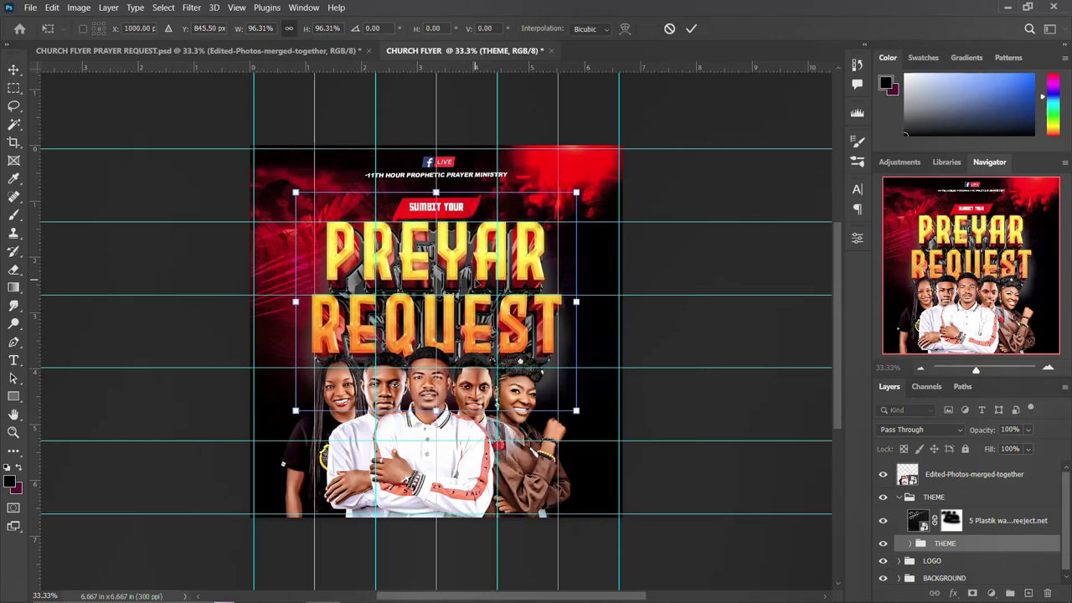
key("shift+Up")
key("shift+Up")
key("shift+Up")
key("shift+Up")
key("shift+Up")
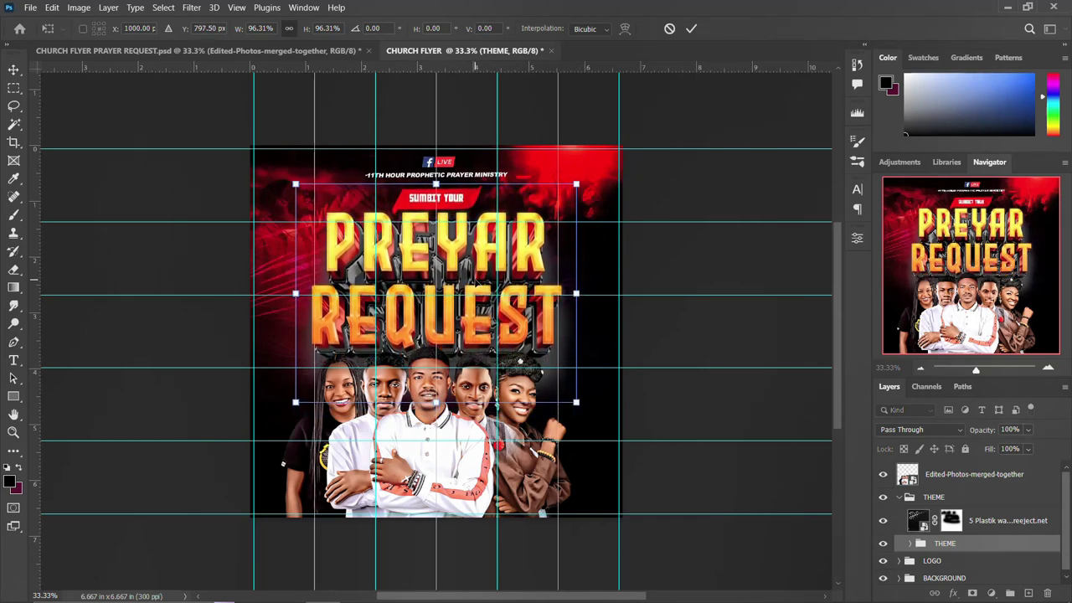
key("Return")
Nudge the Edited-Photos-merged-together layer up slightly beneath the title
left_click(489, 480)
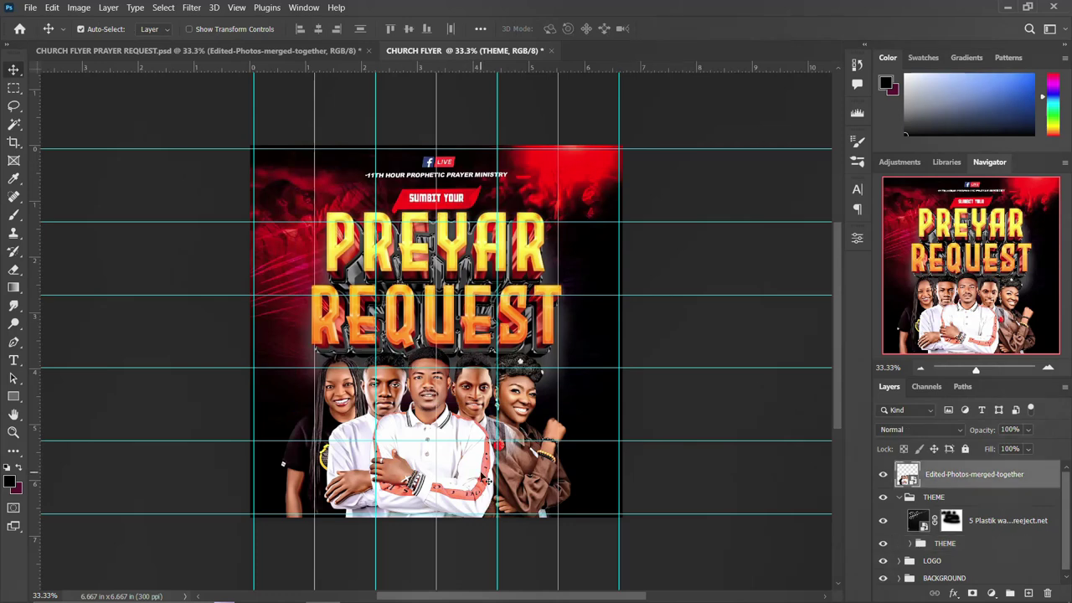
key("shift+Up")
key("shift+Up")
key("shift+Up")
key("shift+Up")
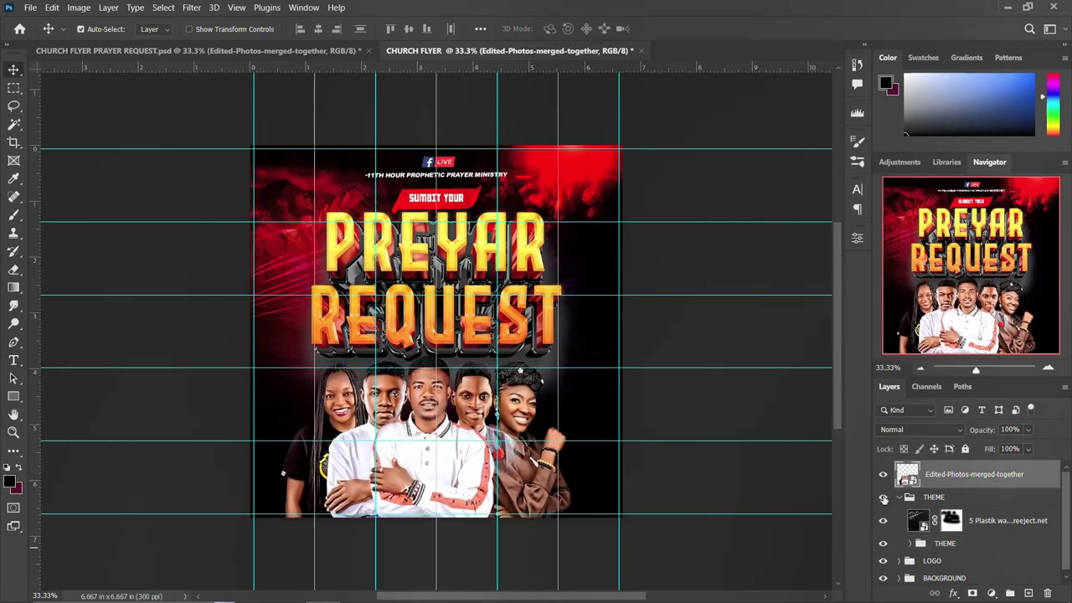
left_click(900, 498)
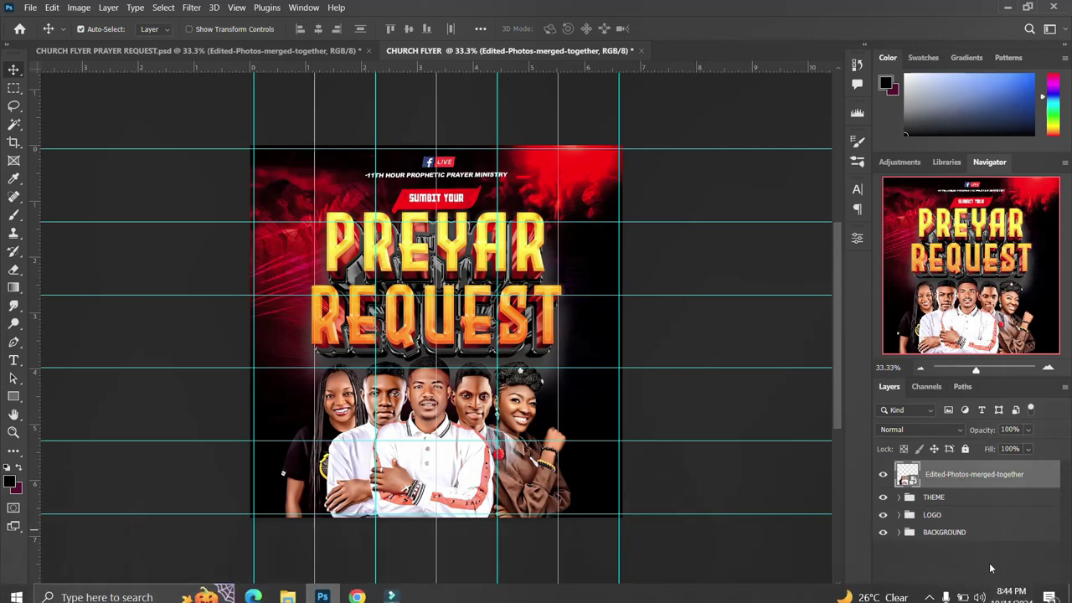
Add a Gradient Fill layer over the group photo and paint its mask to keep the faces bright
left_click(992, 593)
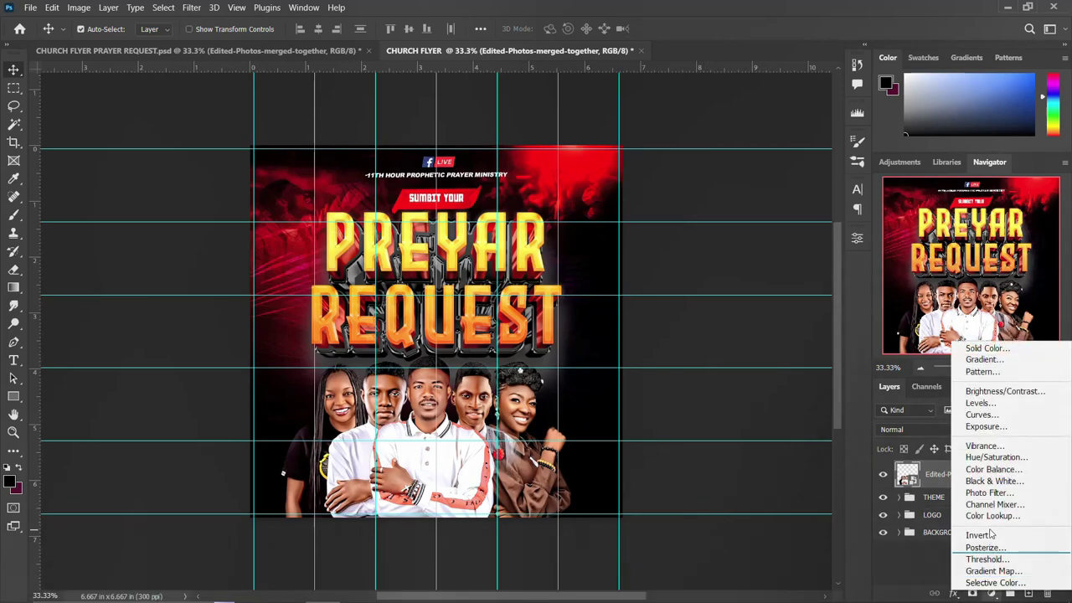
left_click(981, 360)
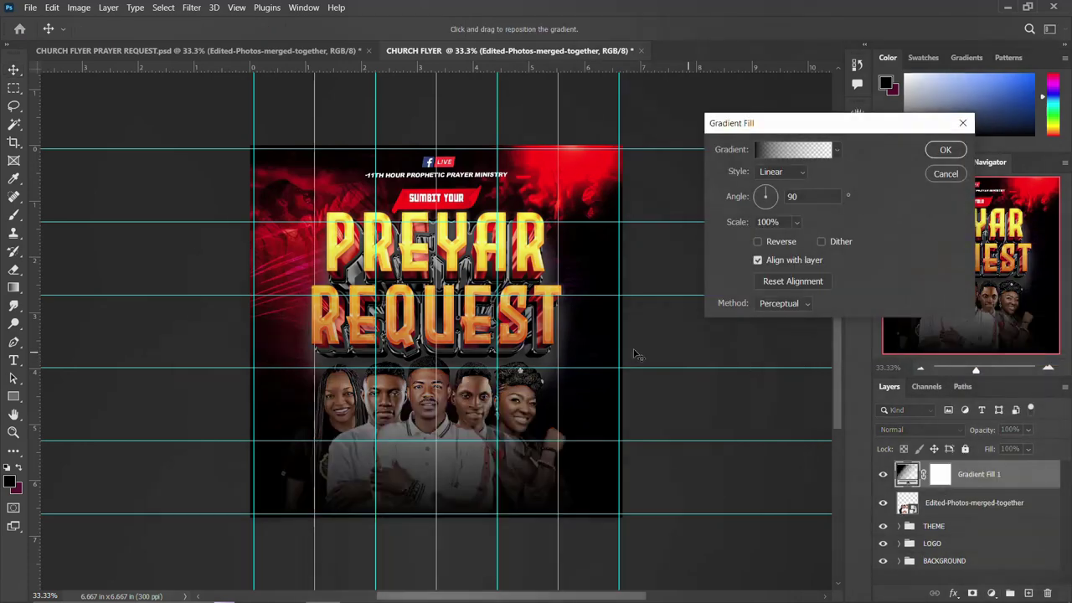
left_click(945, 149)
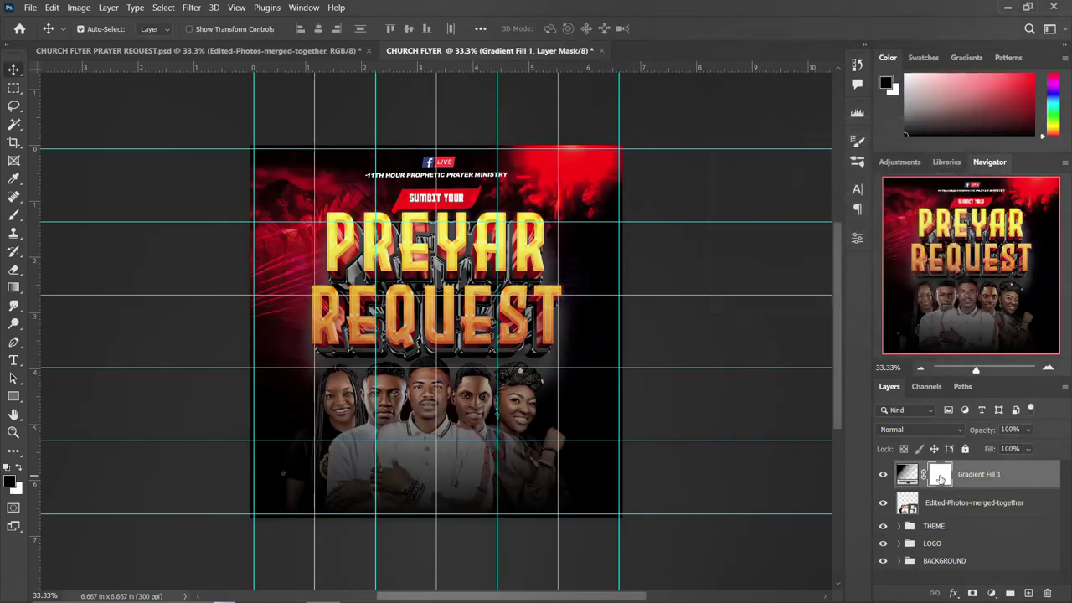
key("b")
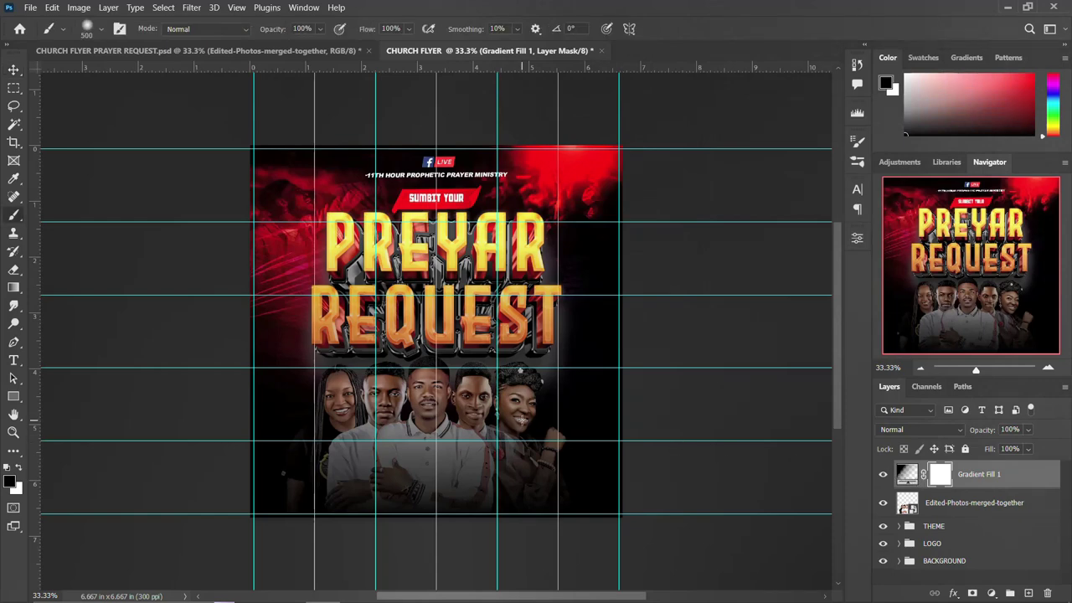
mouse_move(522, 390)
left_mouse_down()
mouse_move(481, 402)
mouse_move(481, 436)
mouse_move(414, 400)
mouse_move(422, 389)
mouse_move(356, 401)
mouse_move(350, 391)
mouse_move(349, 407)
mouse_move(365, 408)
mouse_move(521, 394)
mouse_move(446, 405)
mouse_move(438, 385)
mouse_move(344, 387)
mouse_move(547, 408)
mouse_move(520, 392)
mouse_move(353, 394)
mouse_move(519, 388)
mouse_move(388, 388)
mouse_move(418, 415)
mouse_move(368, 376)
mouse_move(321, 367)
left_mouse_up()
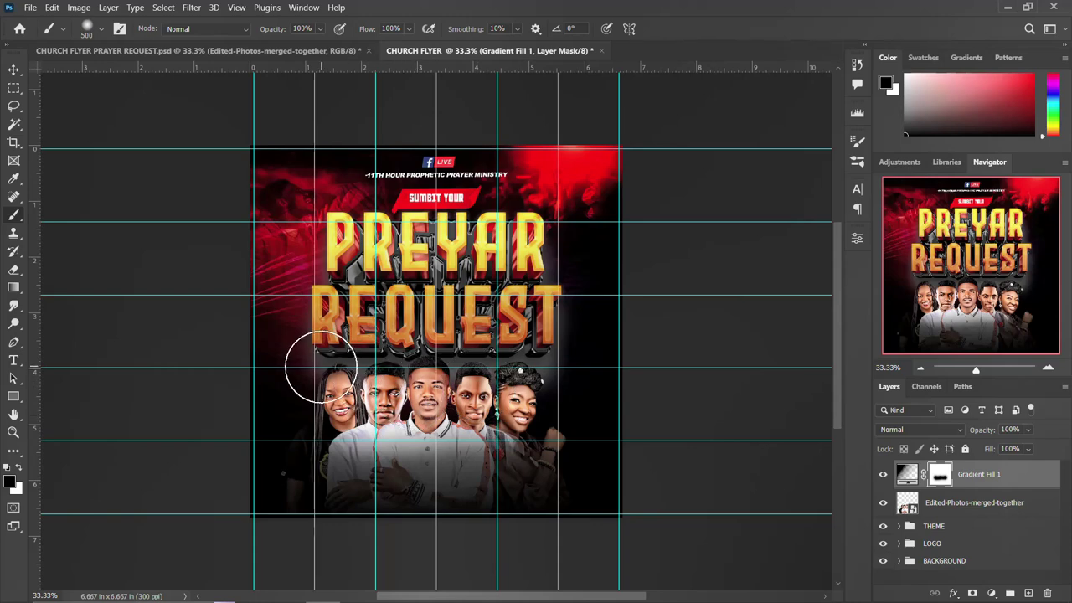
left_click(14, 65)
left_click(192, 50)
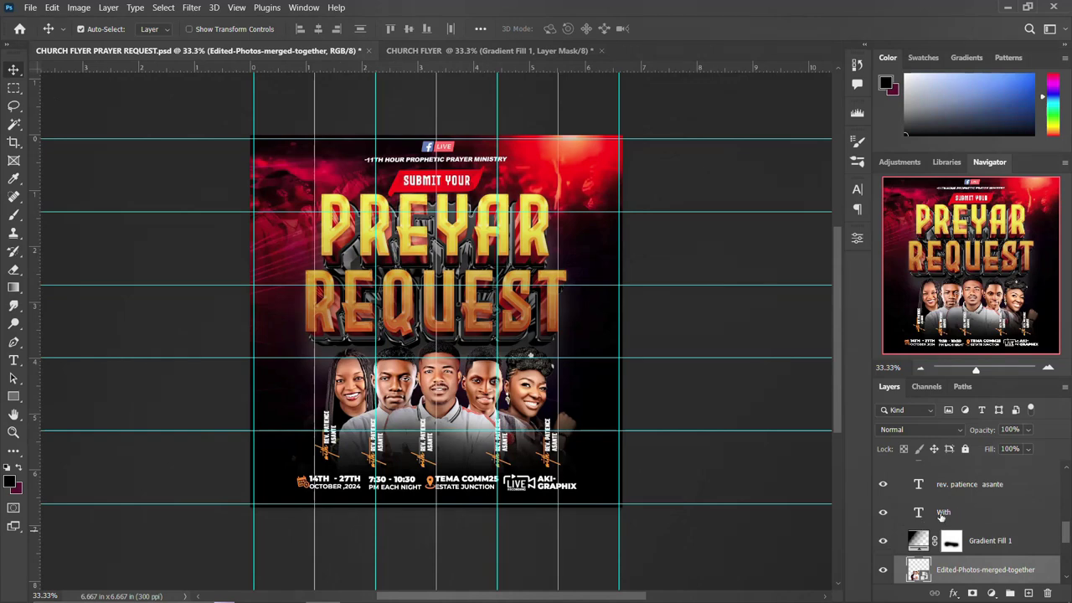
Link the vertical name caption layers and copy them into CHURCH FLYER beneath each person
left_click(943, 512)
scroll(959, 503, "up", 3)
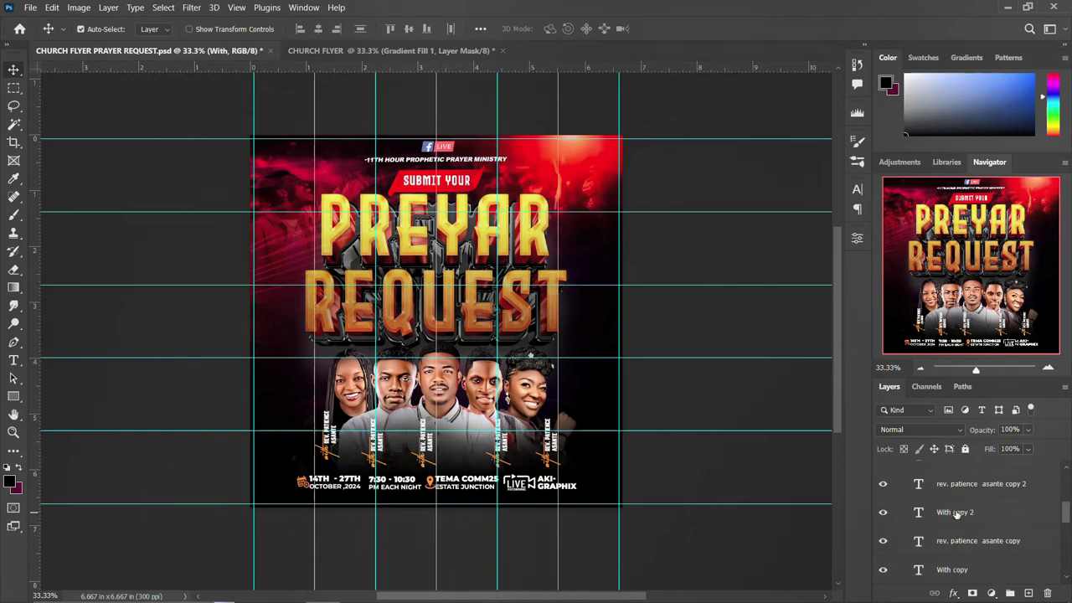
scroll(959, 494, "up", 2)
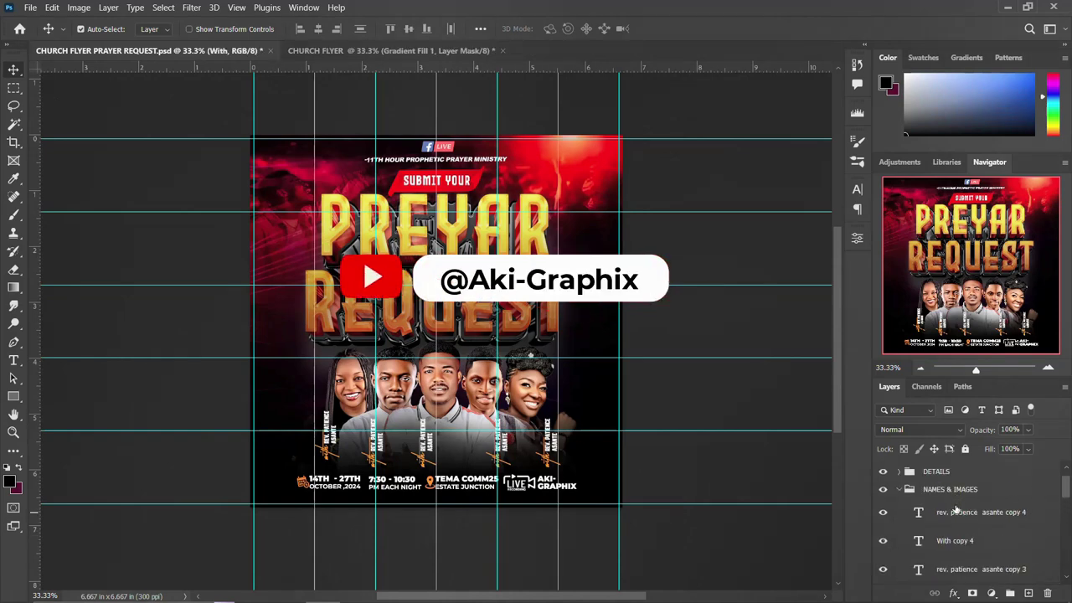
left_click(945, 525, "shift")
left_click(935, 593)
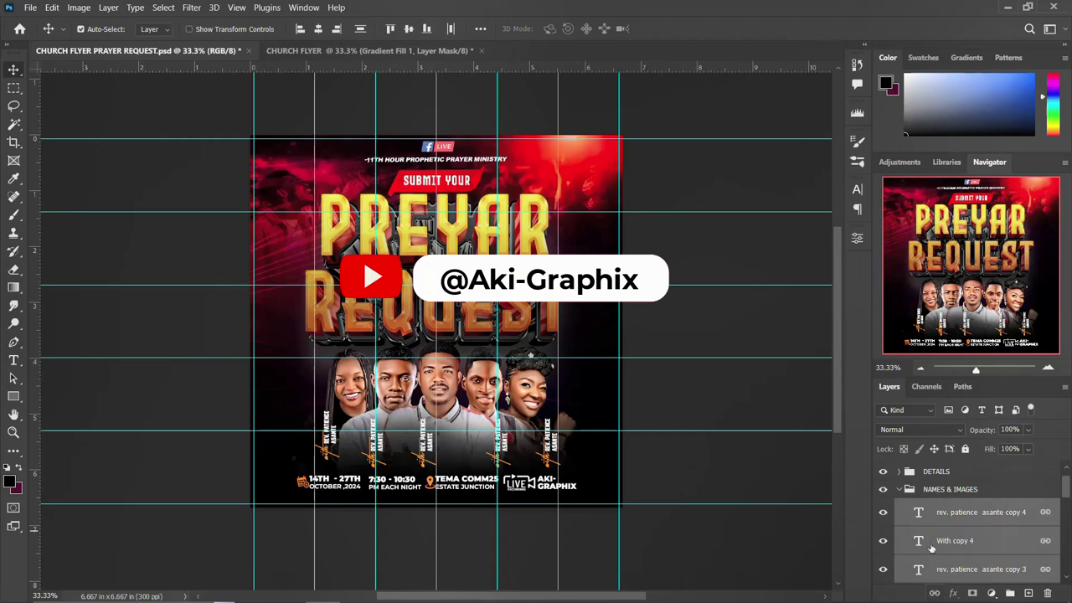
left_click_drag(427, 446, 419, 50)
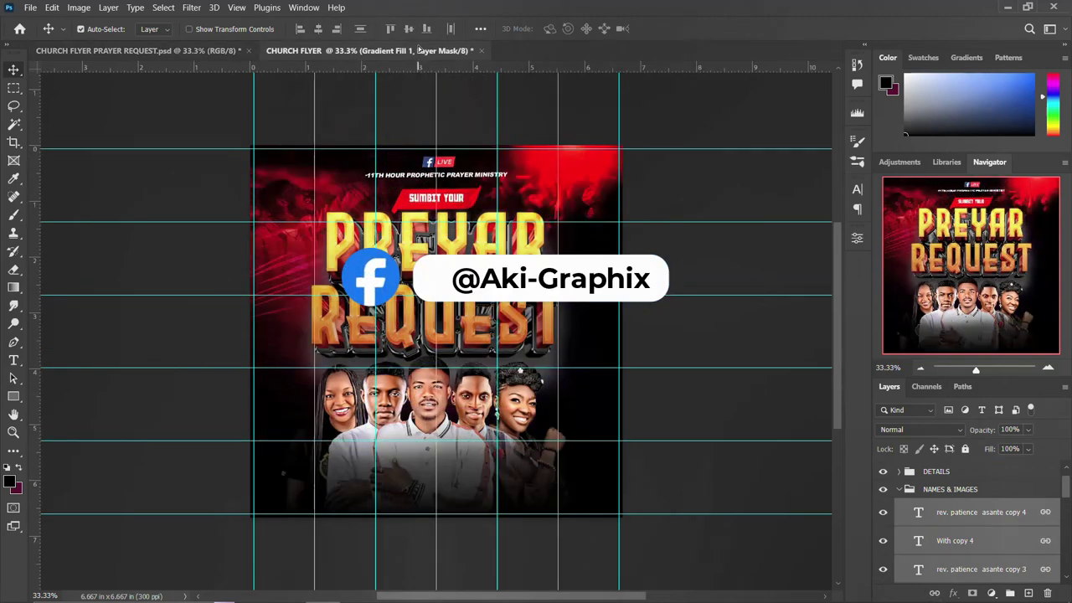
left_click_drag(445, 482, 432, 436)
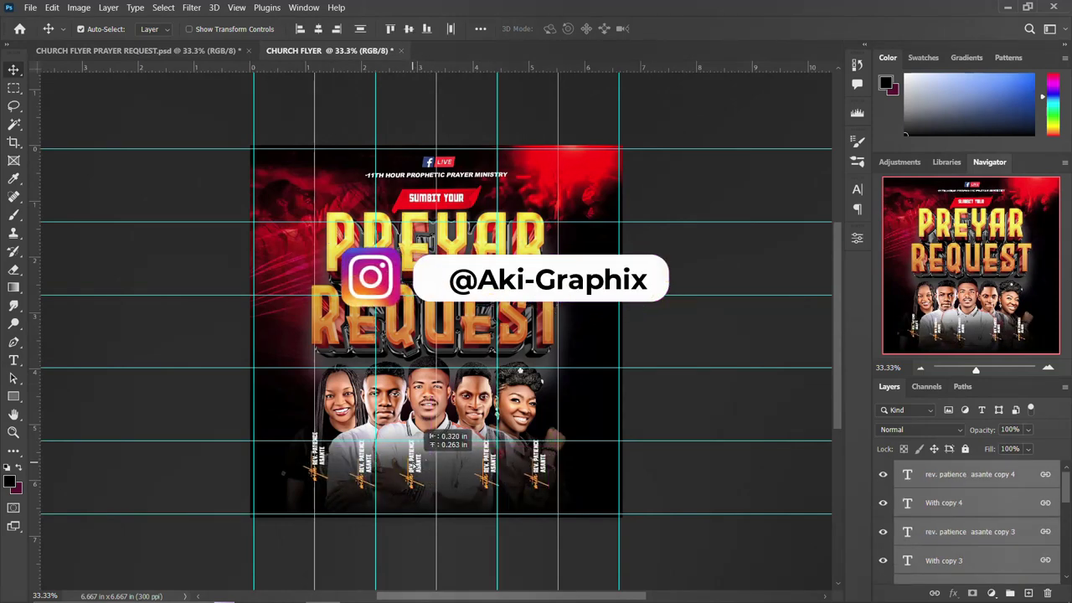
left_click_drag(432, 436, 431, 436)
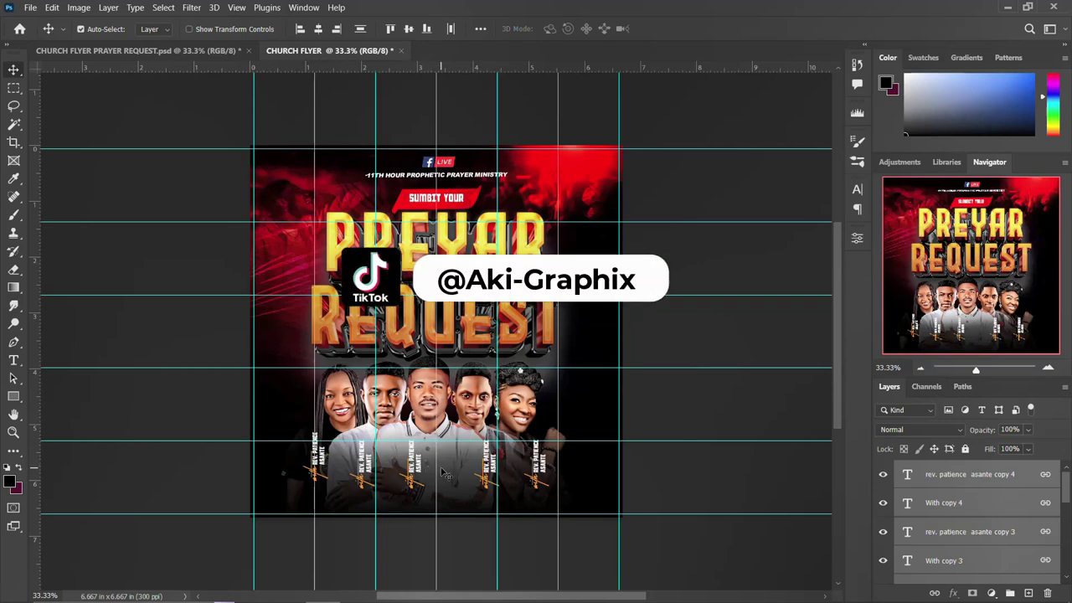
Check the name captions' font in the Character panel
left_click(908, 484)
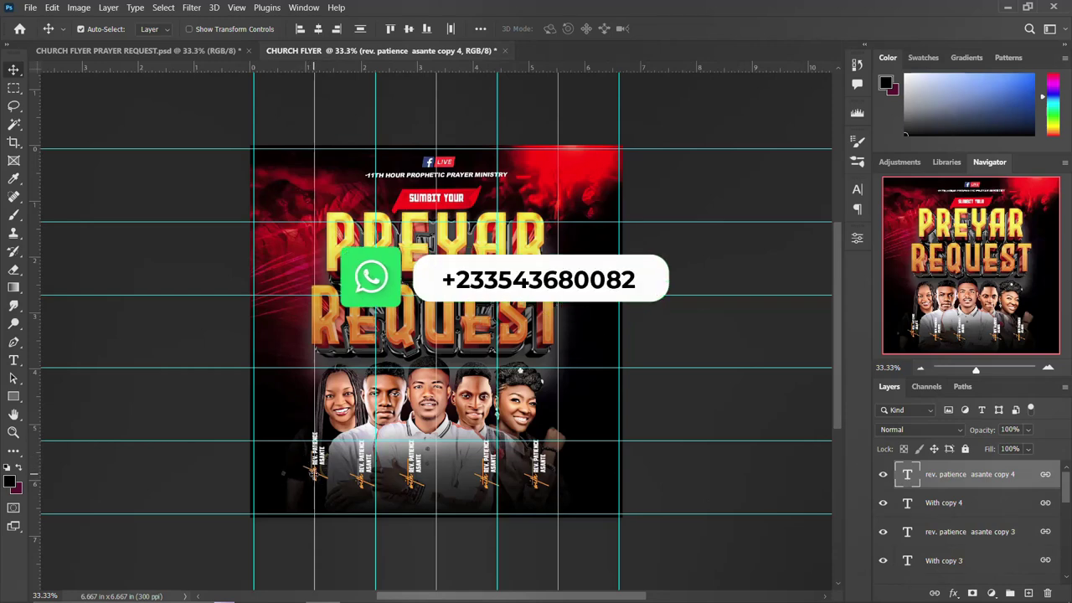
left_click(317, 472)
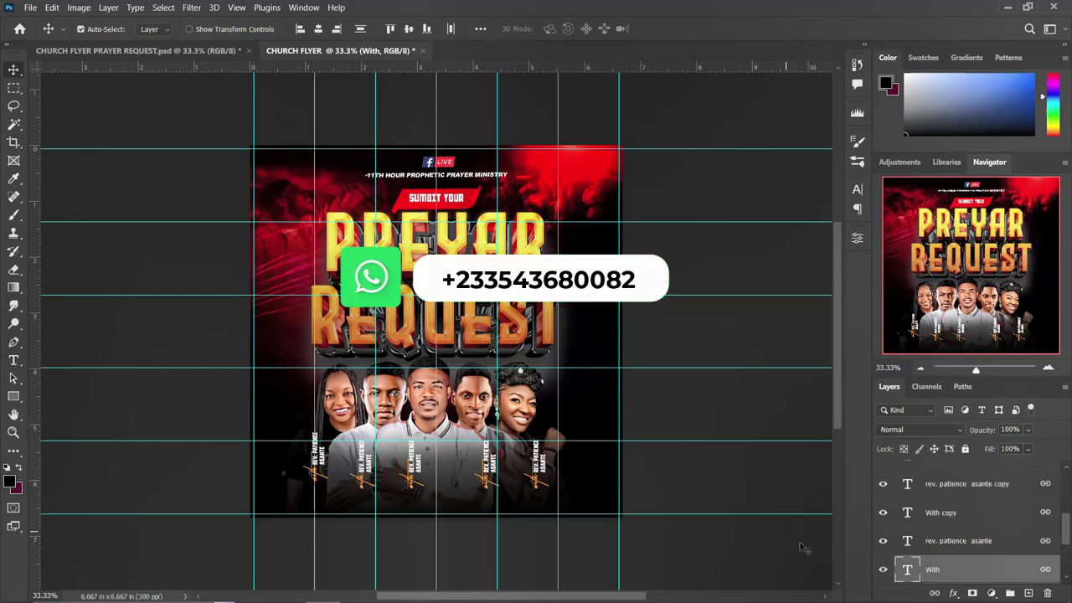
left_click(857, 191)
left_click(737, 209)
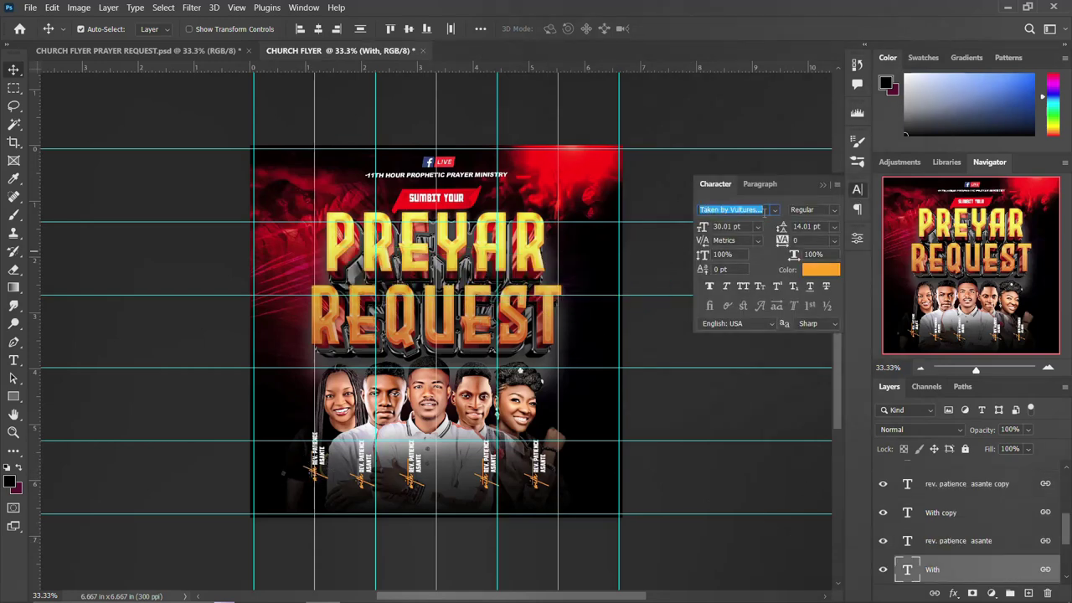
key("ctrl+z")
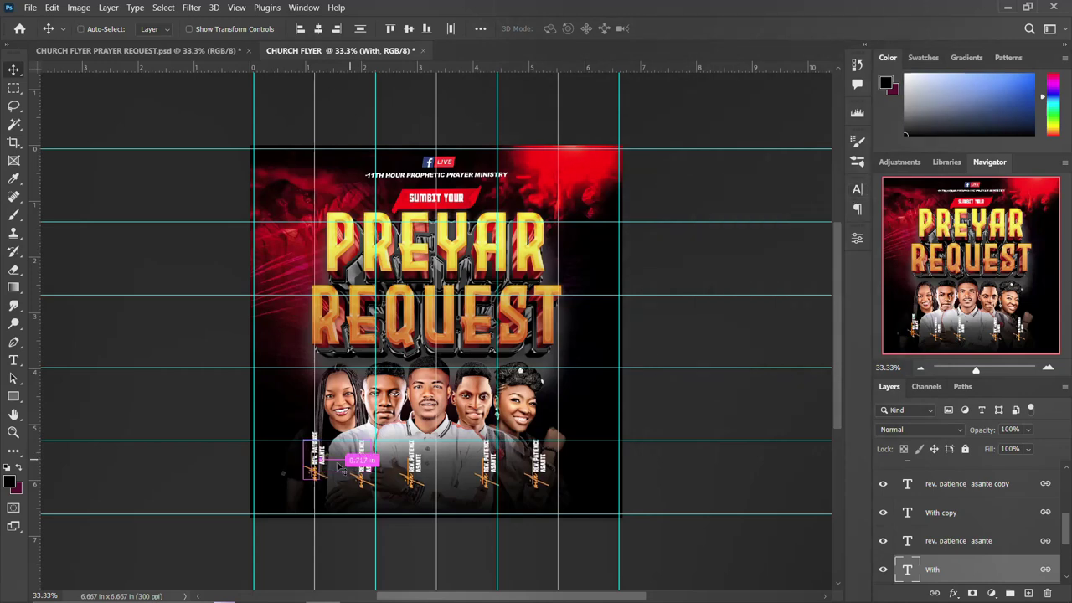
left_click(435, 439)
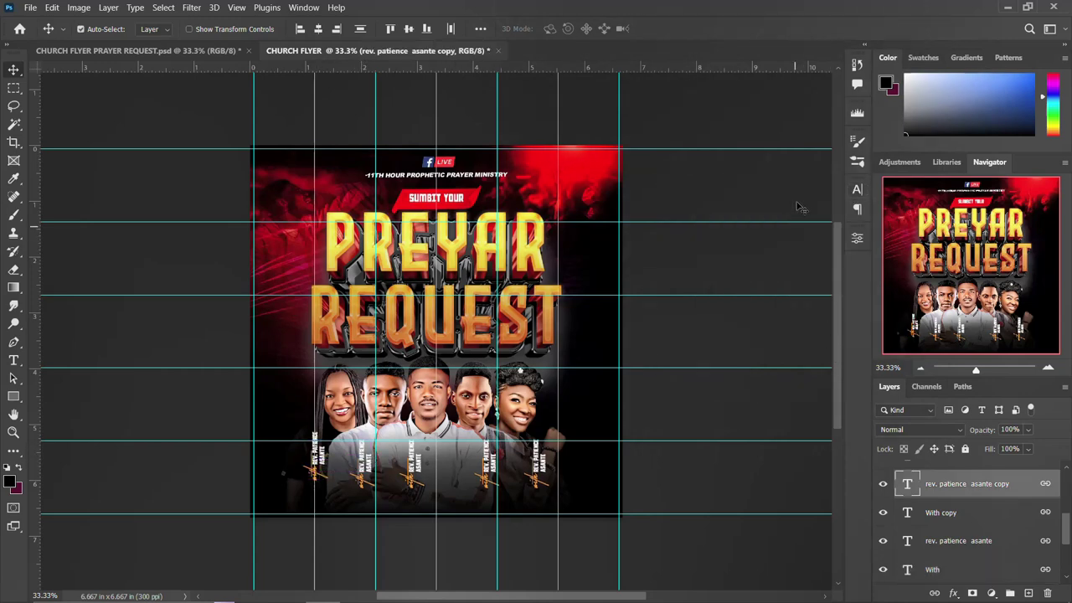
left_click(856, 191)
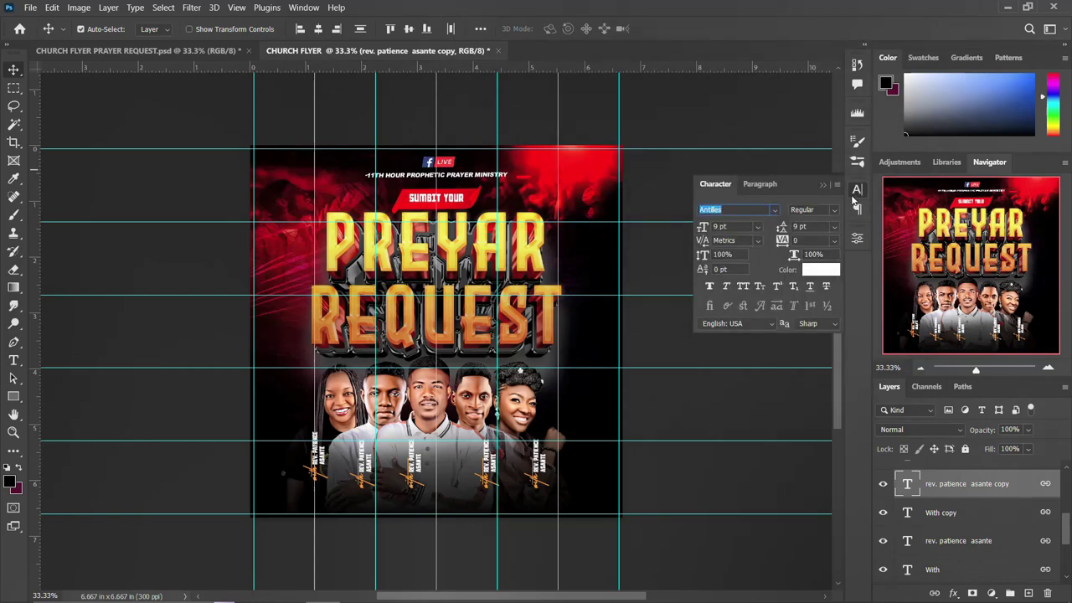
left_click(742, 210)
left_click(857, 192)
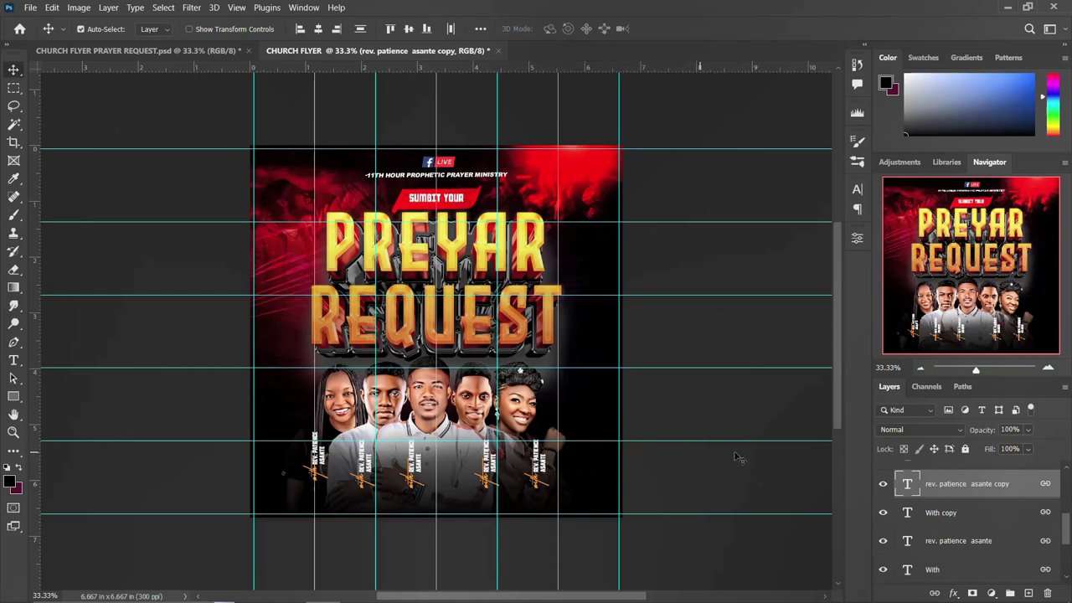
scroll(969, 489, "down", 4)
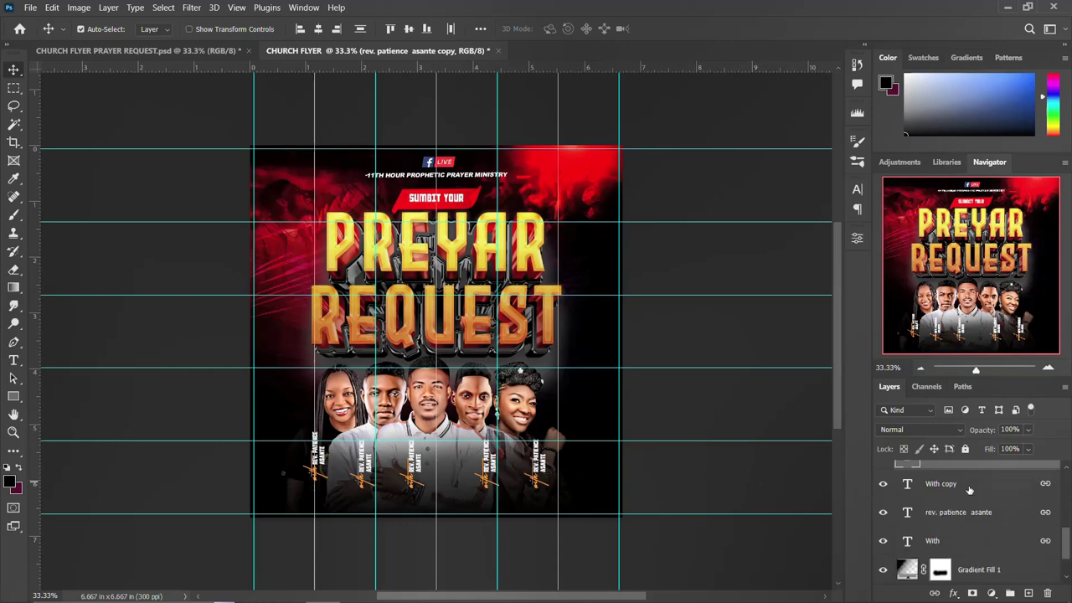
scroll(955, 519, "up", 4)
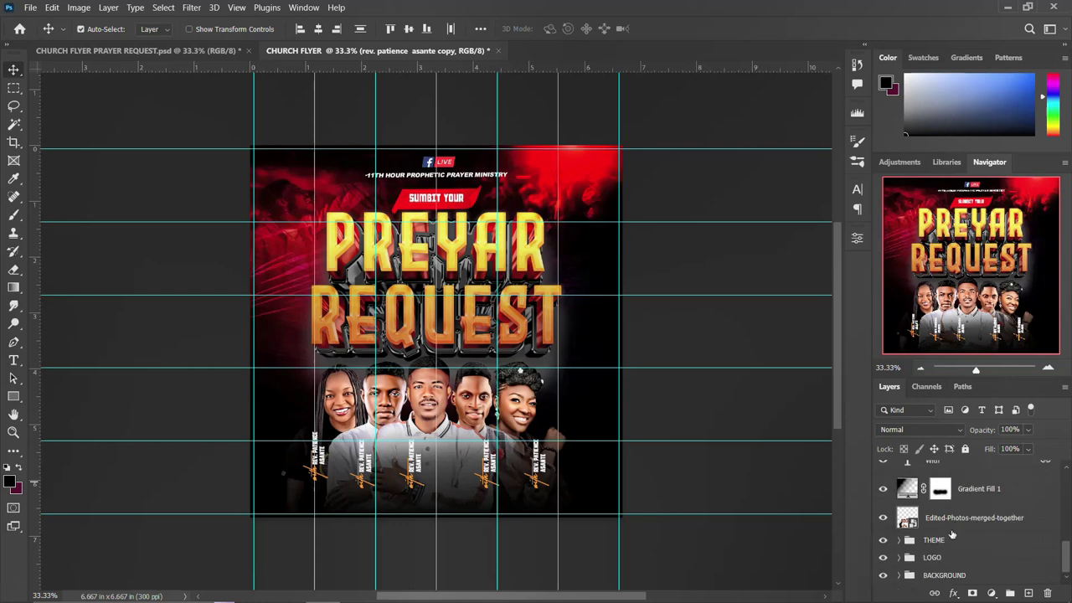
Group the merged people photo together with all the name caption layers
scroll(955, 528, "down", 5)
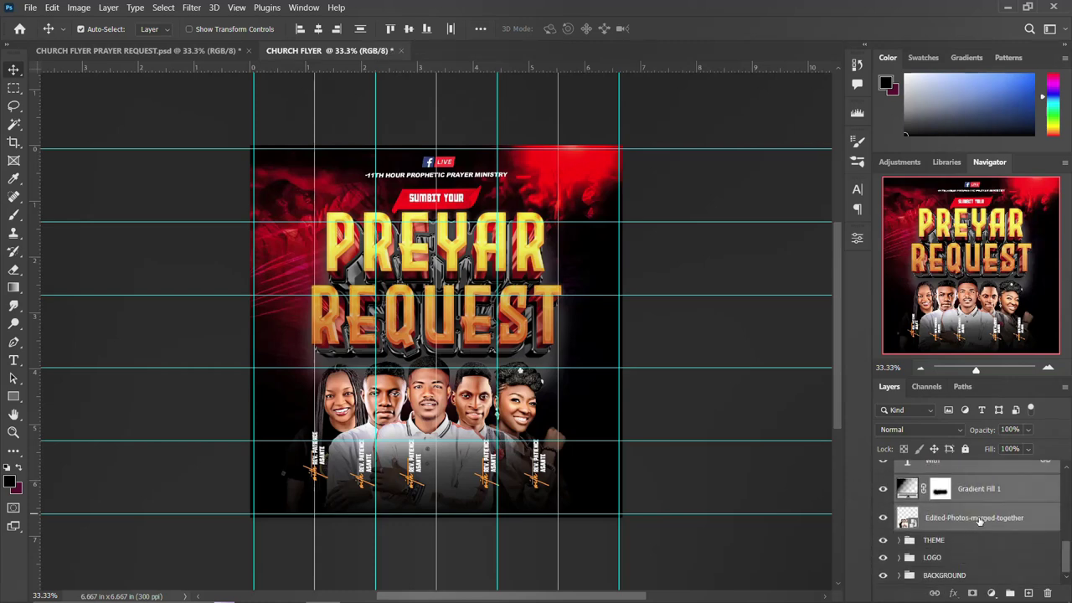
left_click(980, 519)
scroll(980, 521, "up", 4)
scroll(979, 521, "up", 3)
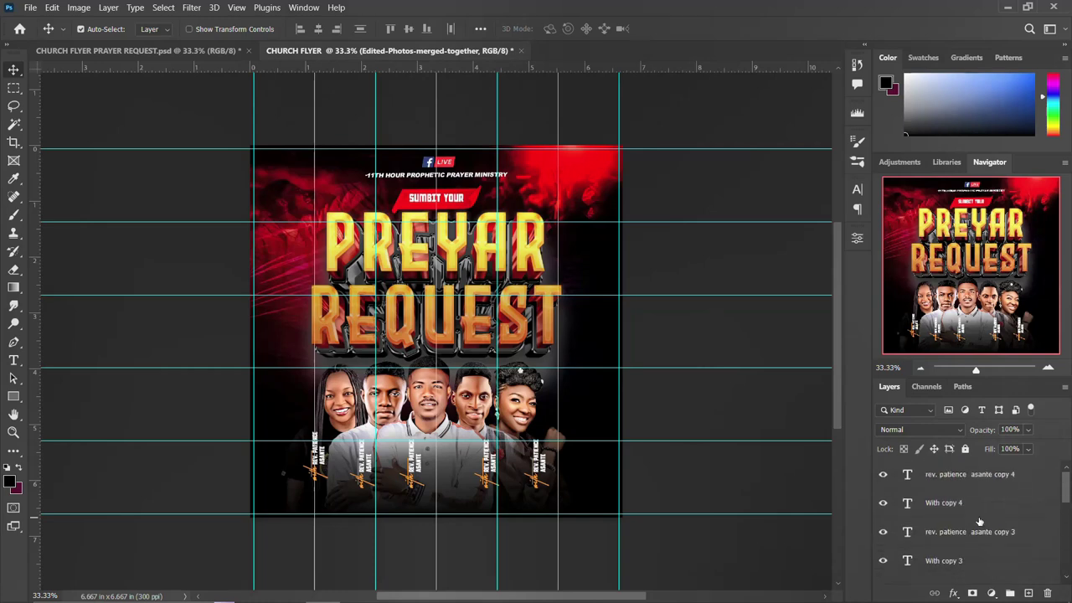
left_click(974, 477, "shift")
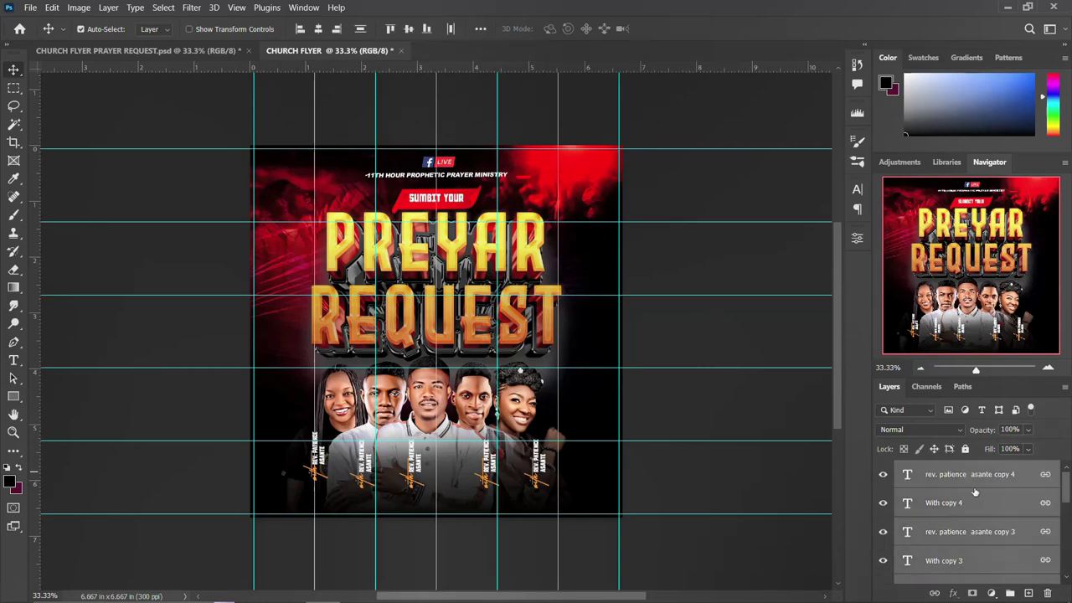
scroll(974, 491, "down", 5)
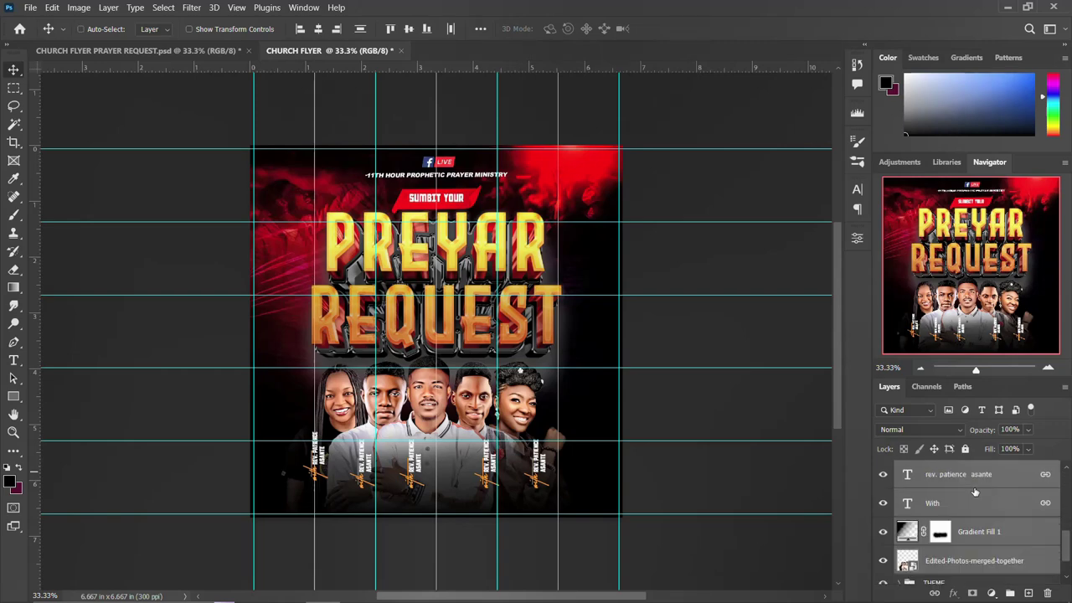
key("ctrl+g")
Rename the new group 'NAMES & IMAGES' and toggle its visibility to verify it
double_click(935, 468)
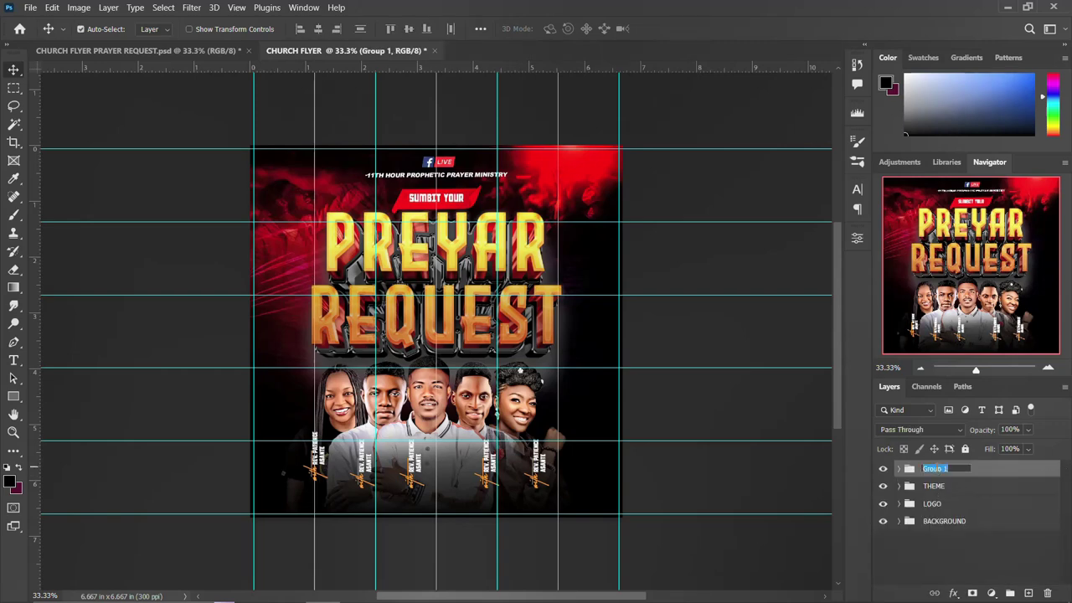
type("NAMES & IMAGES")
key("Return")
left_click(883, 469)
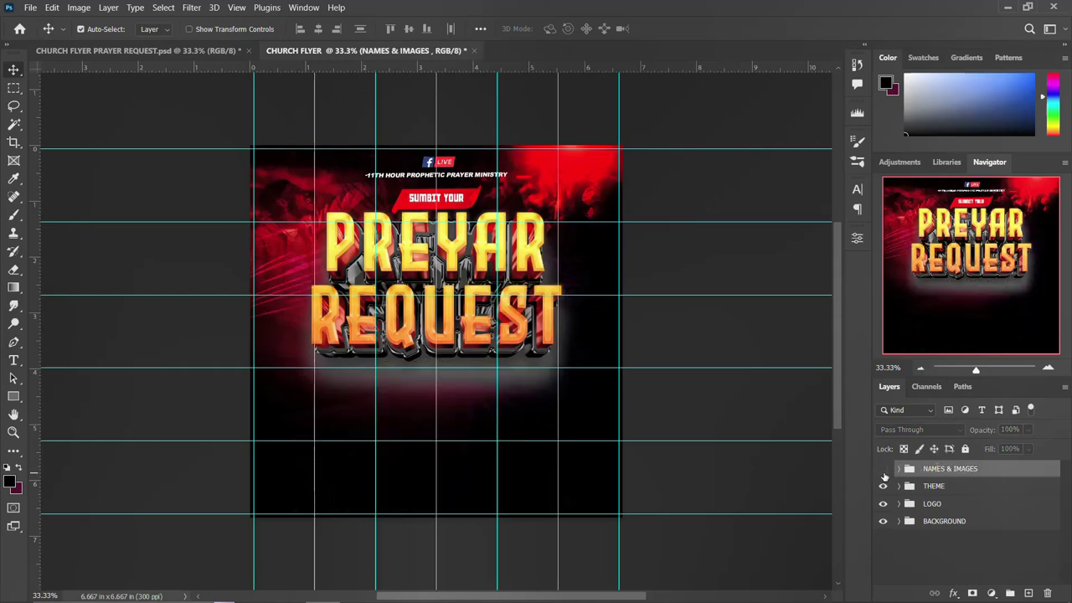
left_click(882, 469)
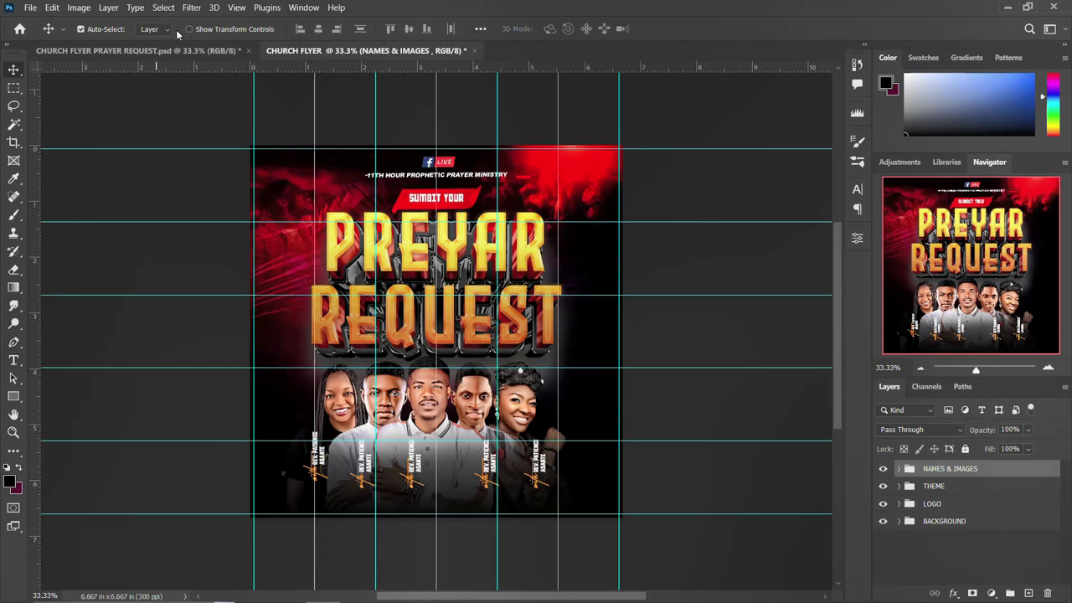
In the finished flyer, select and link all the layers in the DETAILS group
left_click(125, 50)
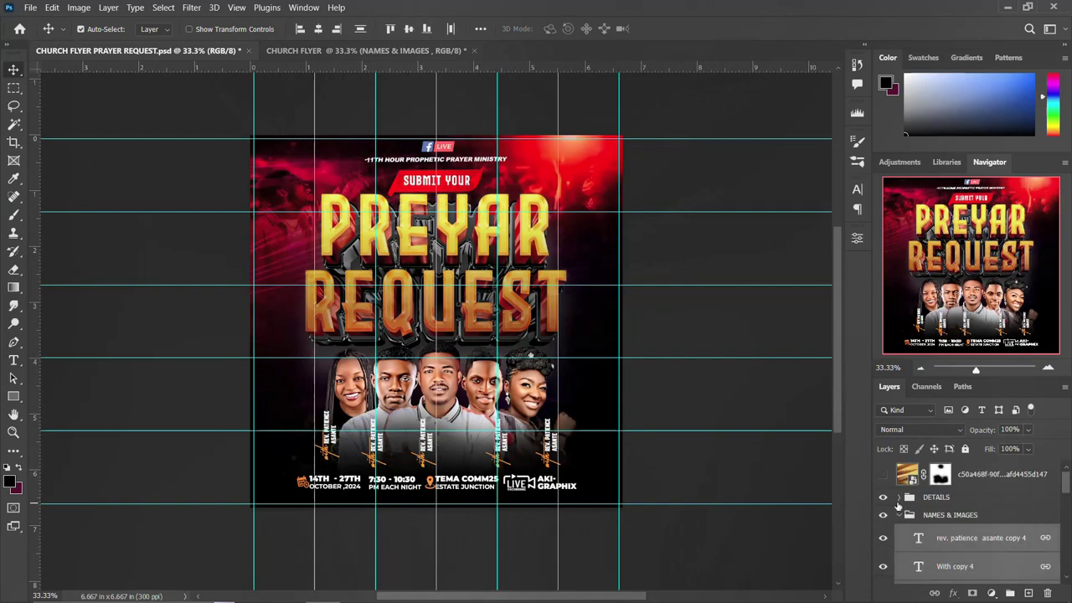
left_click(899, 514)
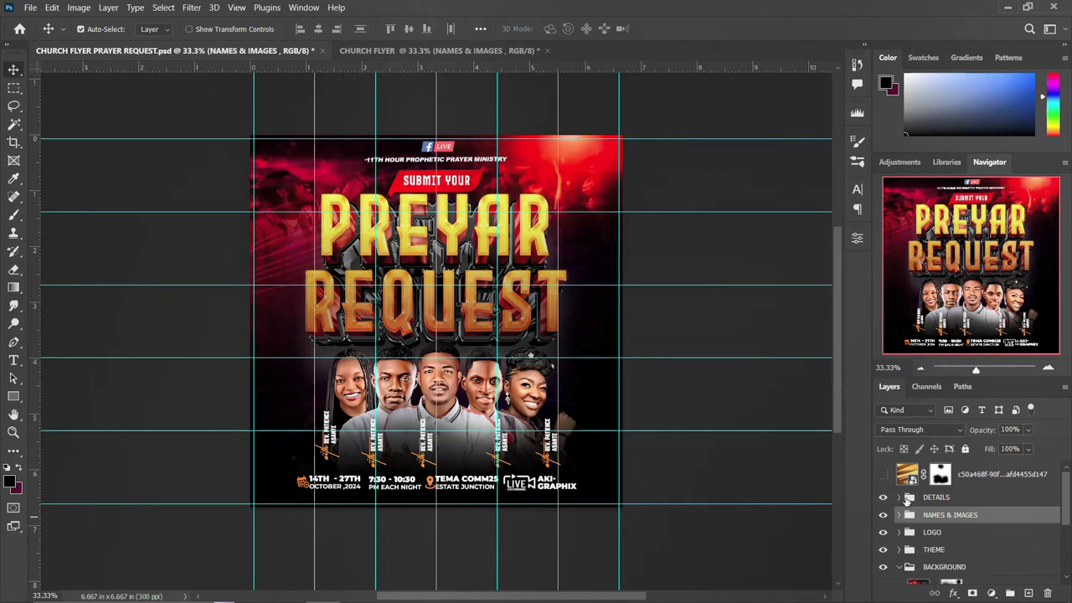
left_click(900, 497)
left_click(949, 522)
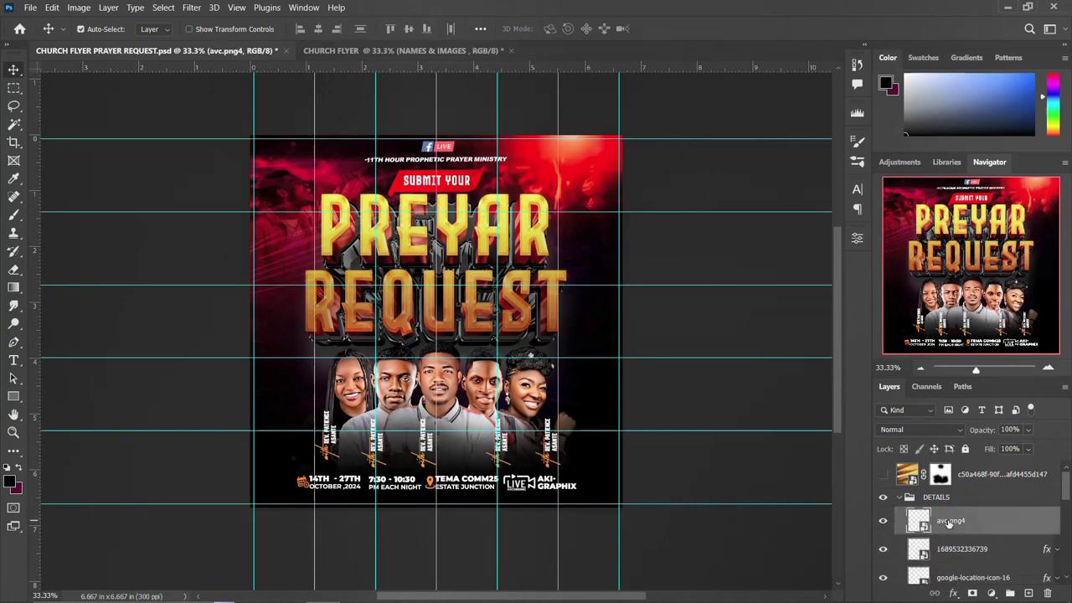
scroll(949, 523, "down", 5)
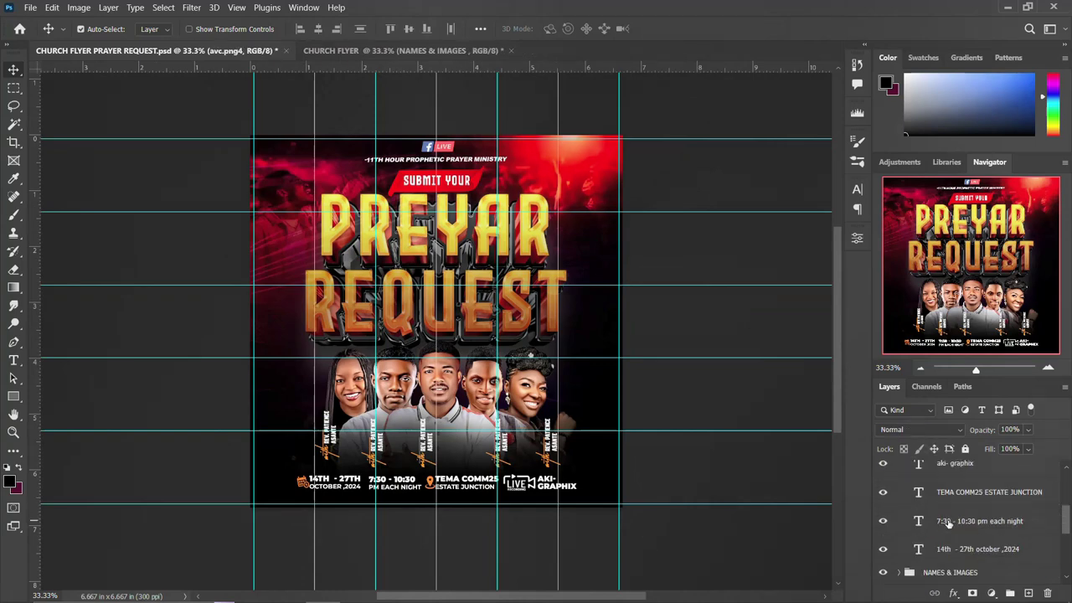
left_click(949, 496, "shift")
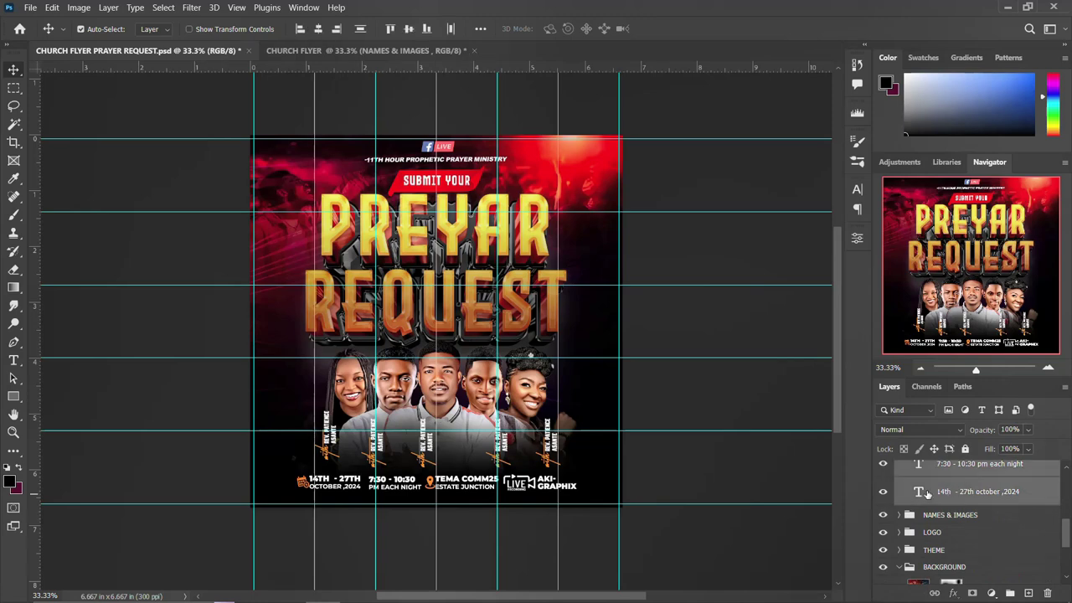
left_click(932, 593)
Carry the linked details row into CHURCH FLYER and place it along the bottom
left_click_drag(397, 470, 391, 124)
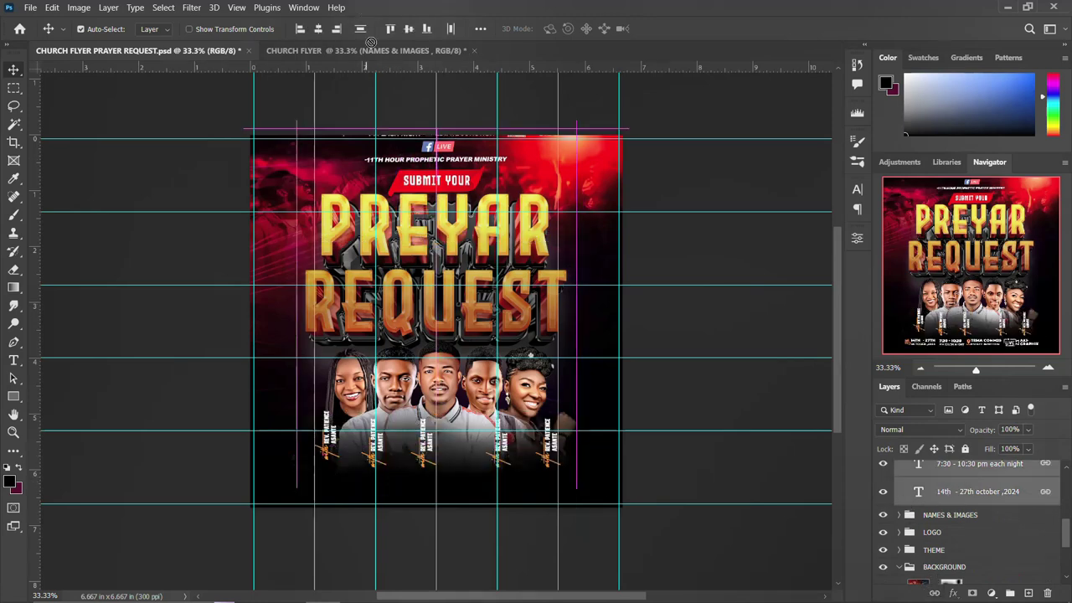
left_click(378, 52)
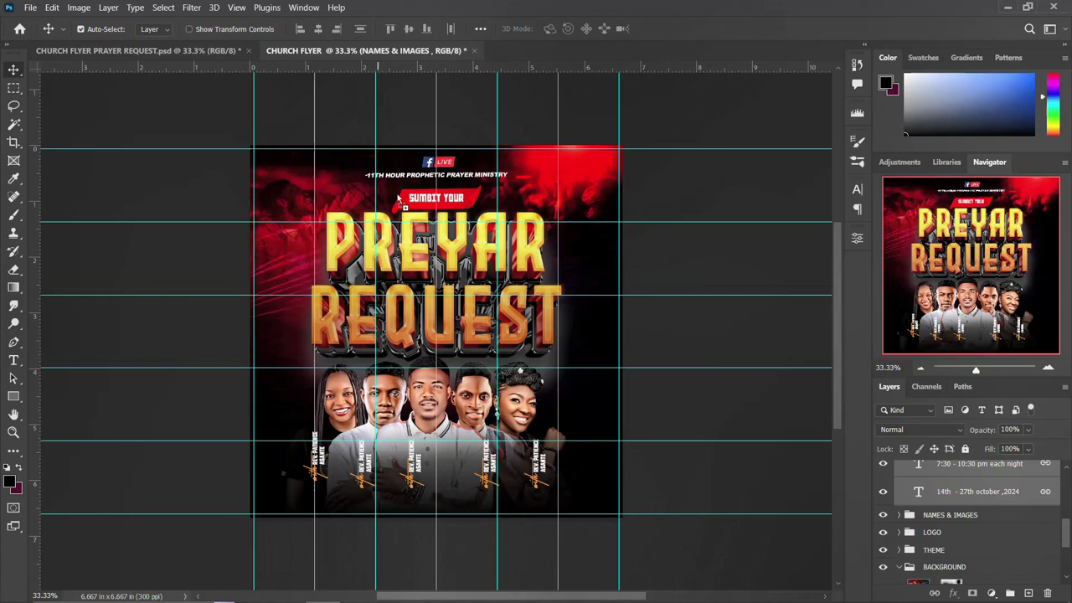
left_click(401, 494)
left_click_drag(410, 490, 452, 505)
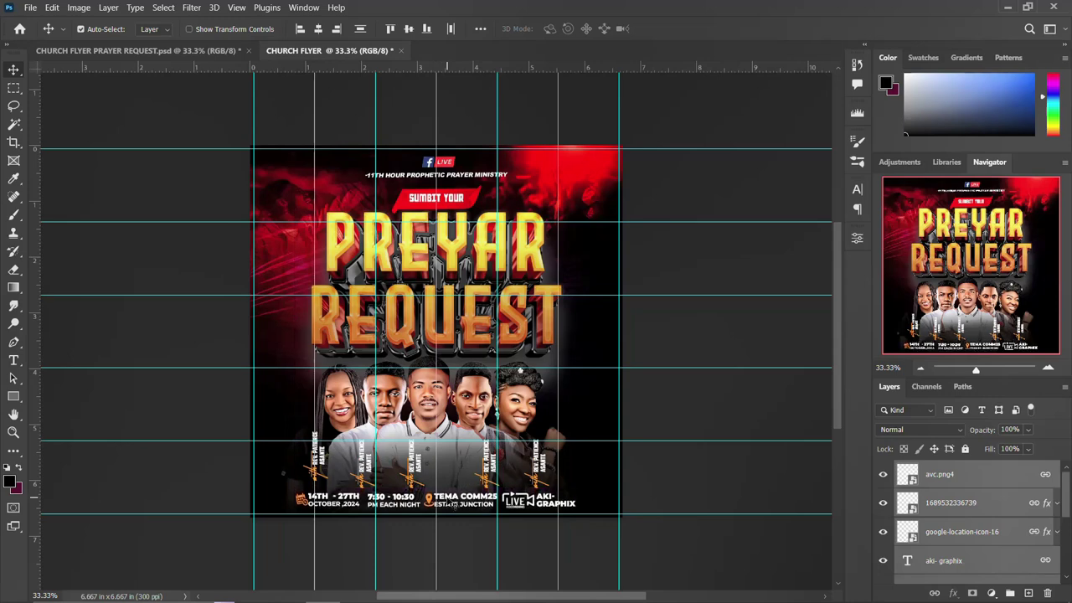
Group the event details layers and name the group DETAILS
key("ctrl+g")
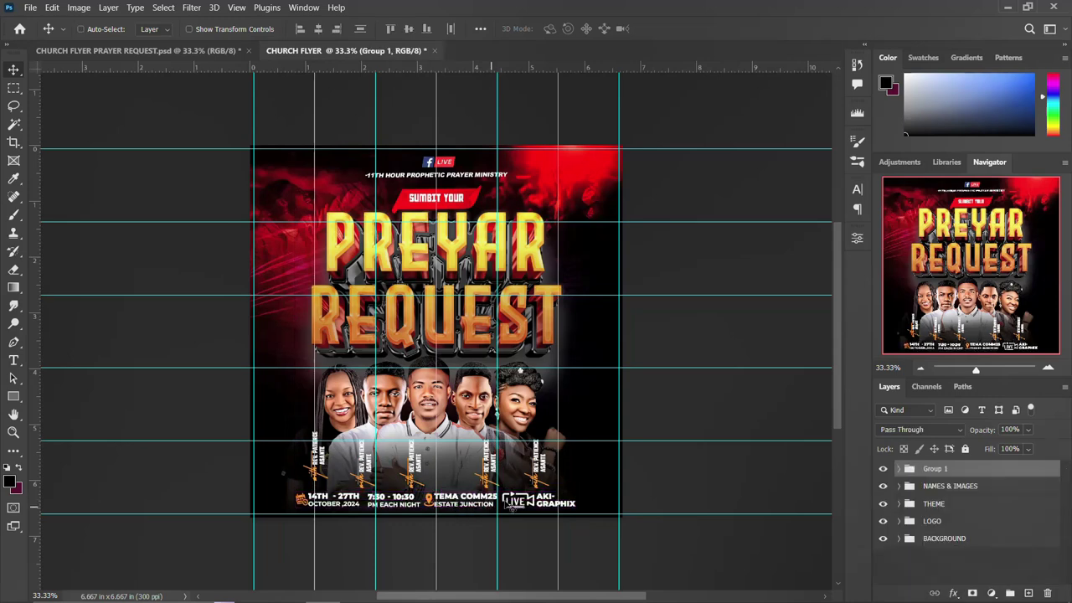
double_click(935, 469)
type("DW")
key("Return")
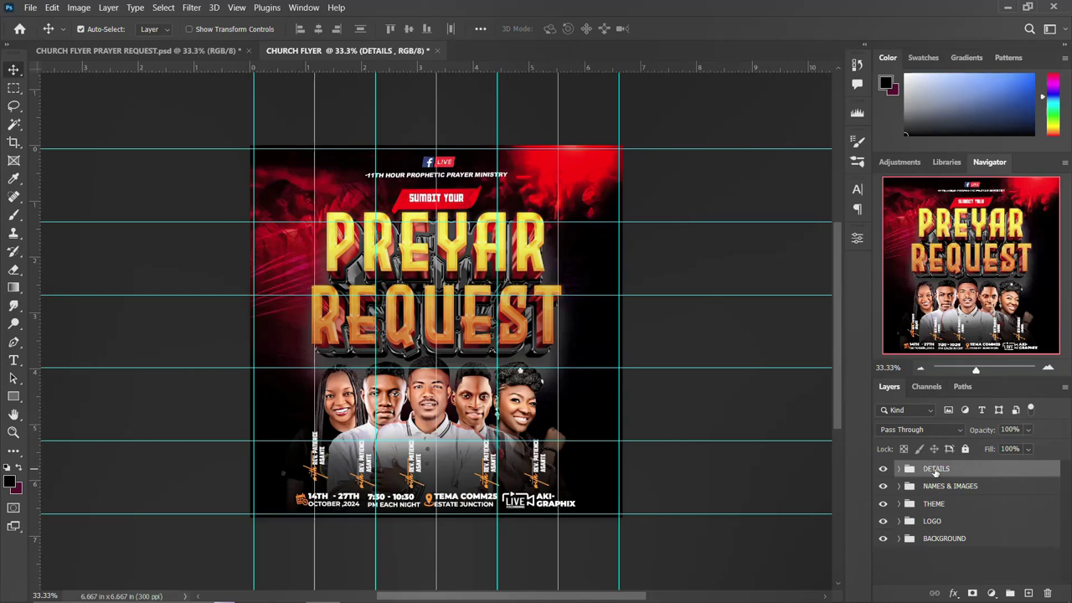
key("ctrl")
Align the DETAILS group to the horizontal center of the whole canvas, then deselect
key("ctrl+a")
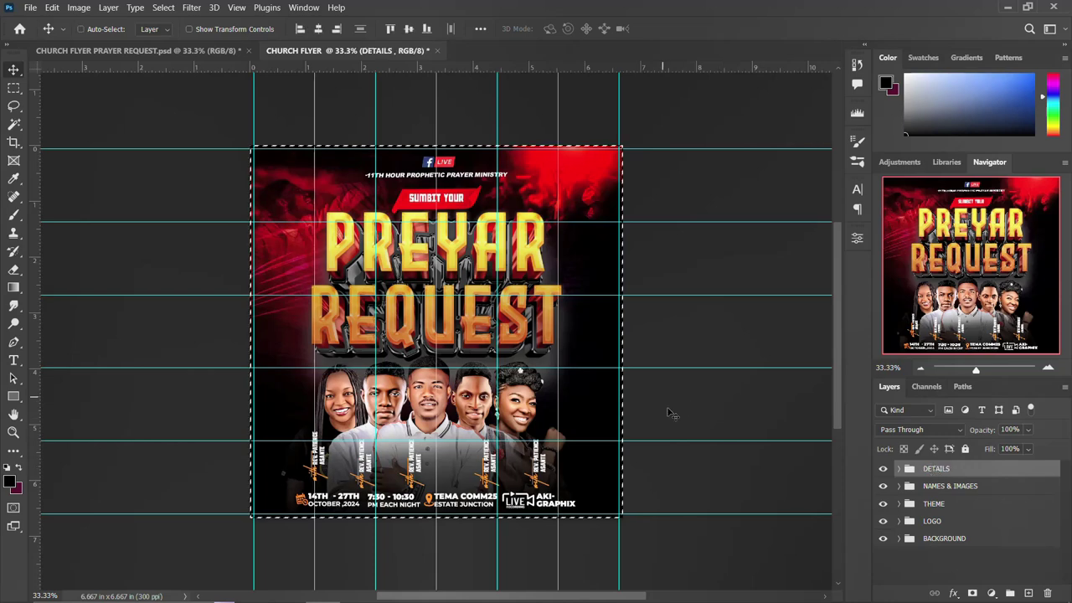
left_click(317, 30)
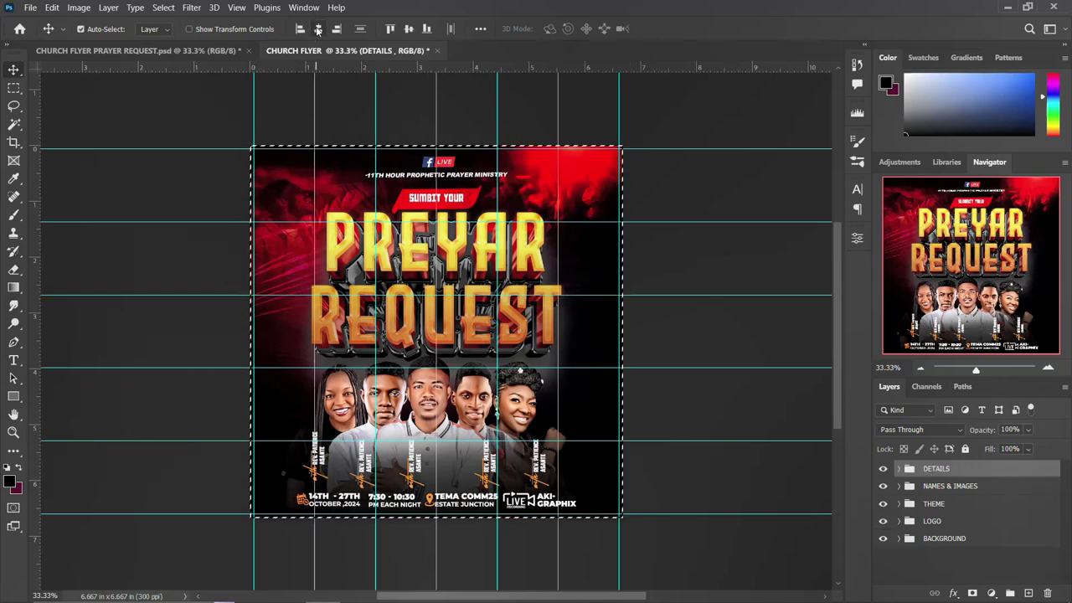
key("ctrl+d")
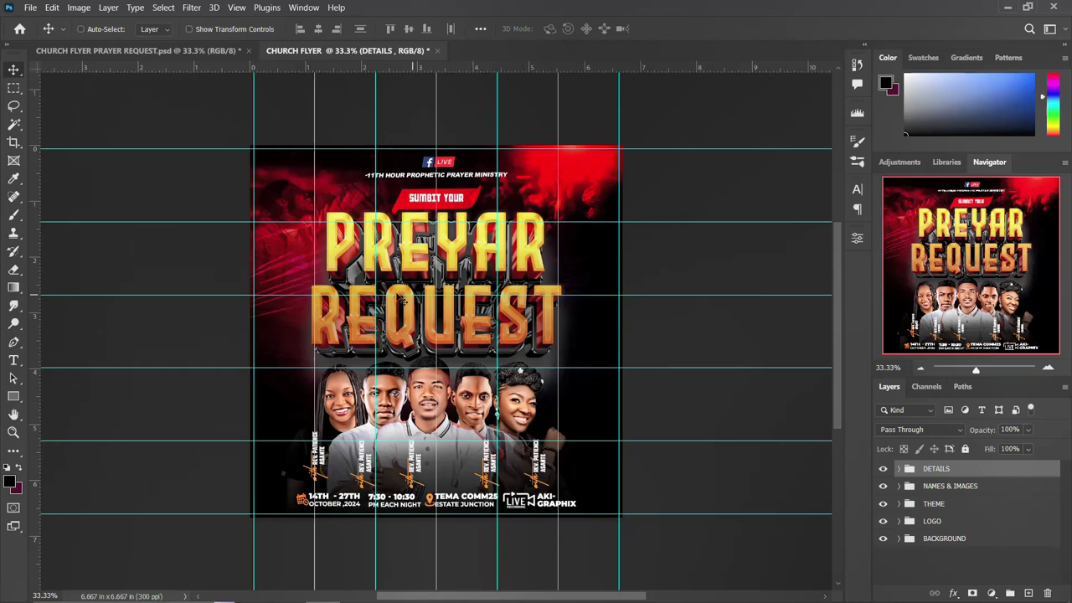
scroll(494, 292, "down", 1)
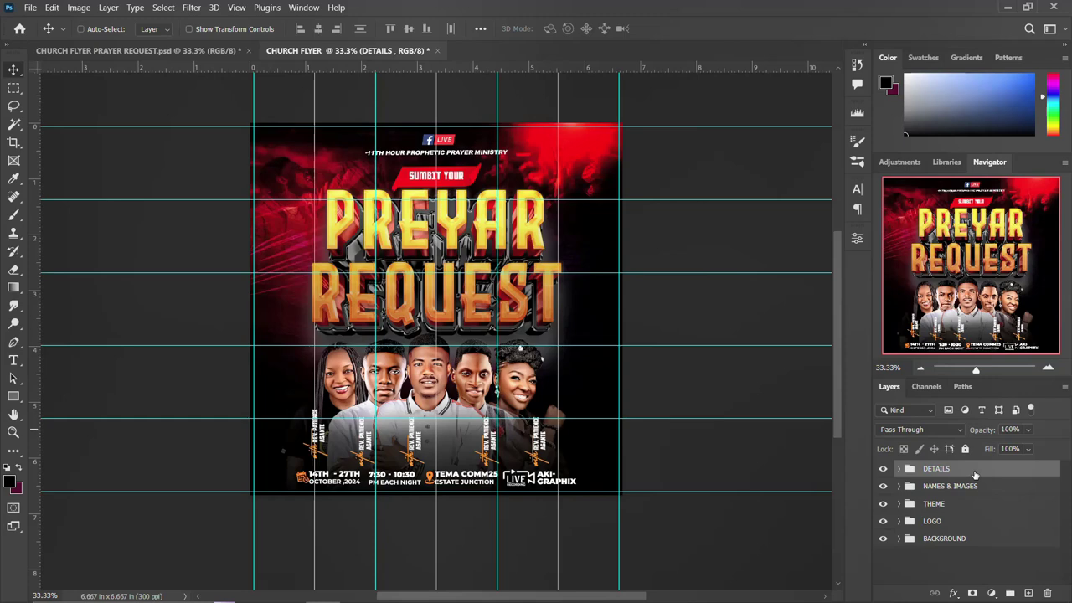
Stamp all visible content into a new Layer 2 and convert it to a smart object
key("ctrl+alt+shift+e")
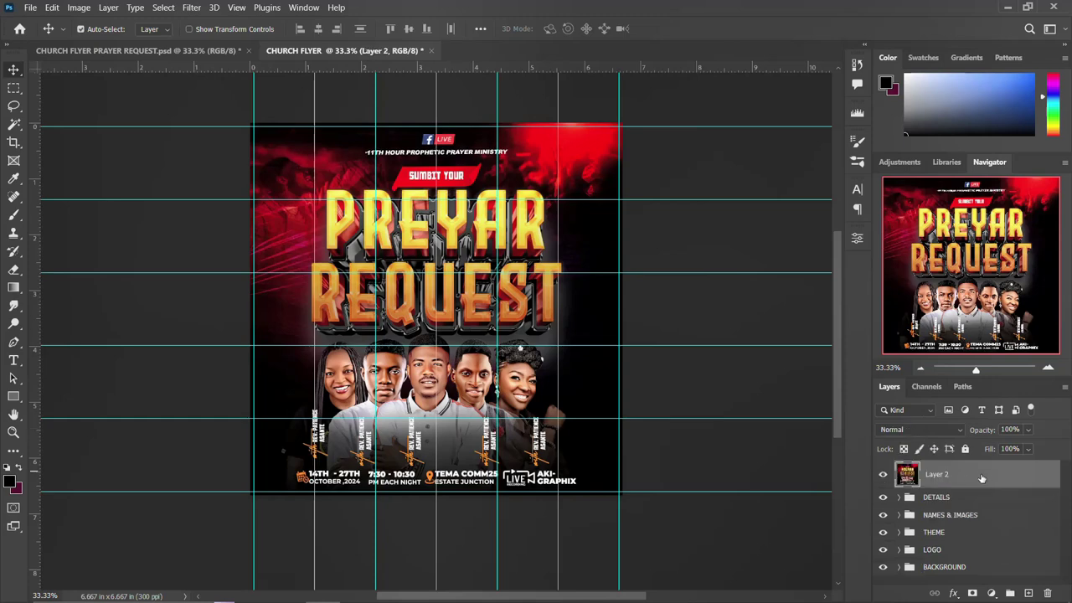
right_click(1002, 482)
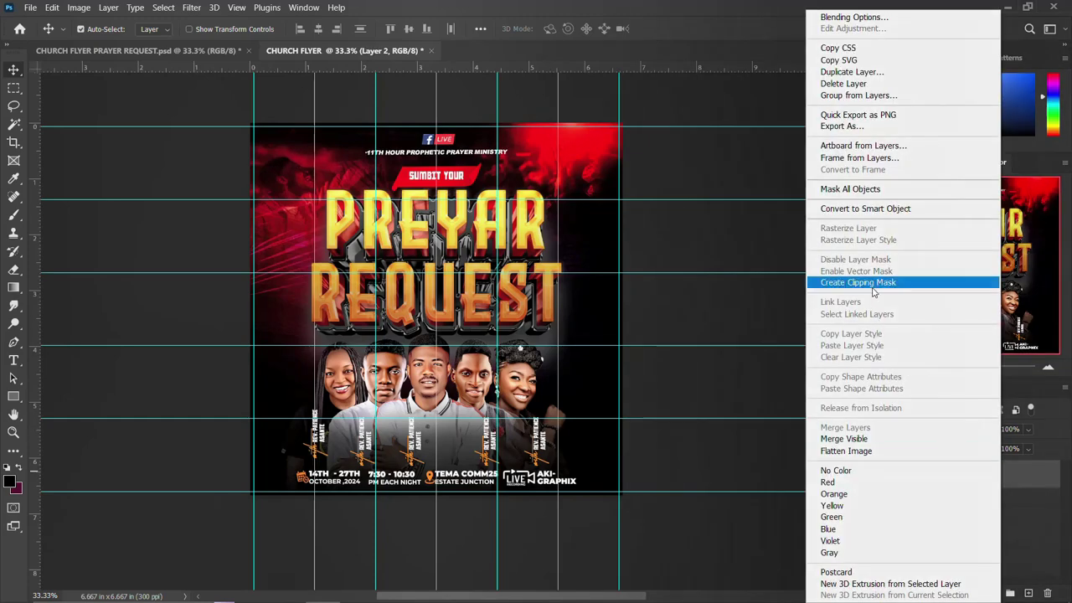
left_click(865, 208)
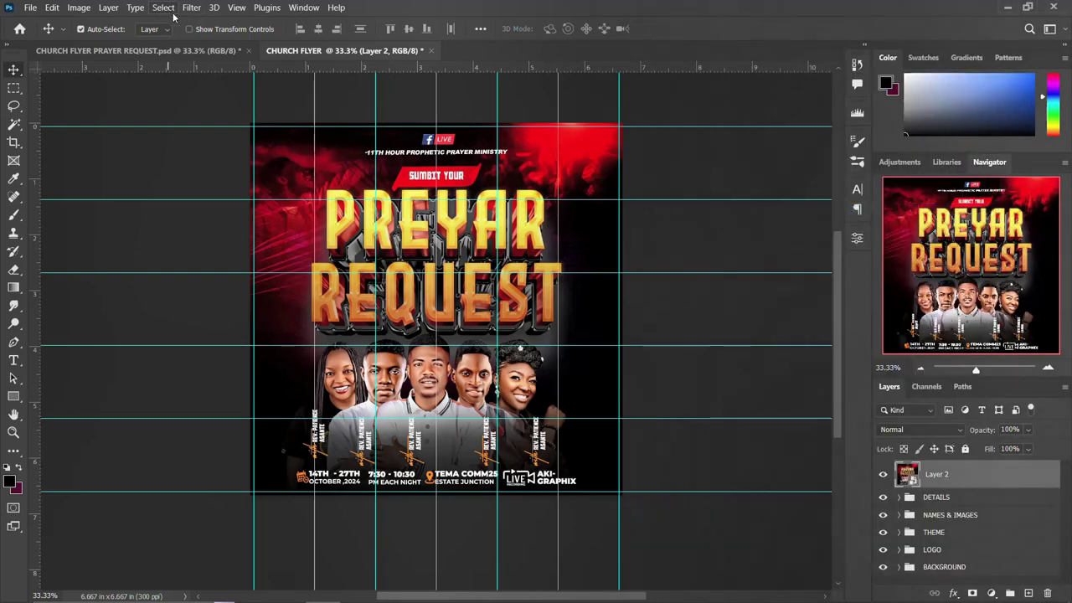
Apply the Camera Raw Filter to Layer 2 from the Filter menu
left_click(236, 7)
left_click(236, 8)
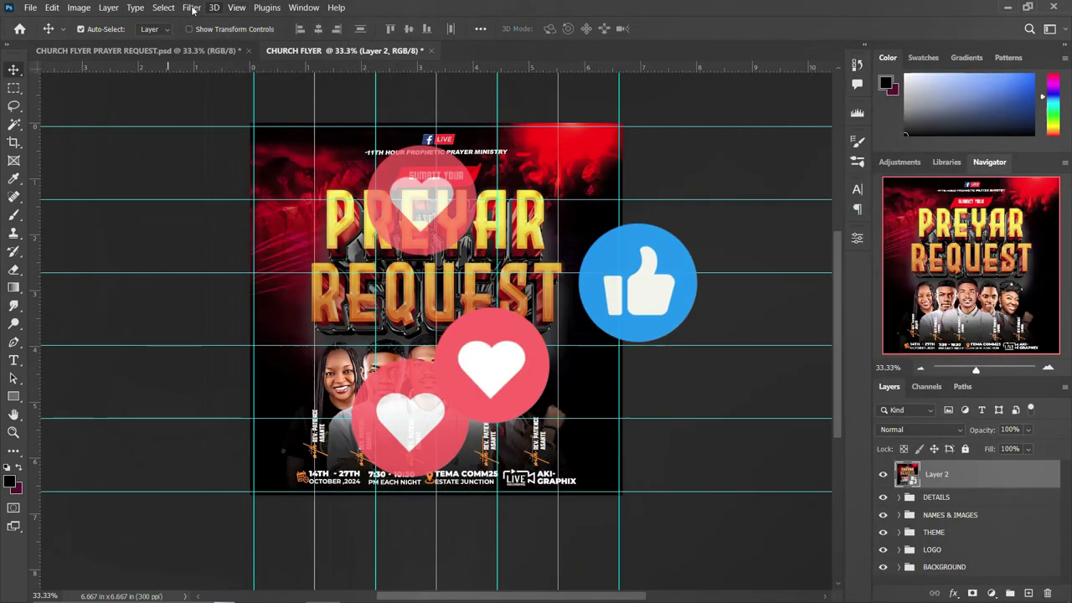
left_click(191, 7)
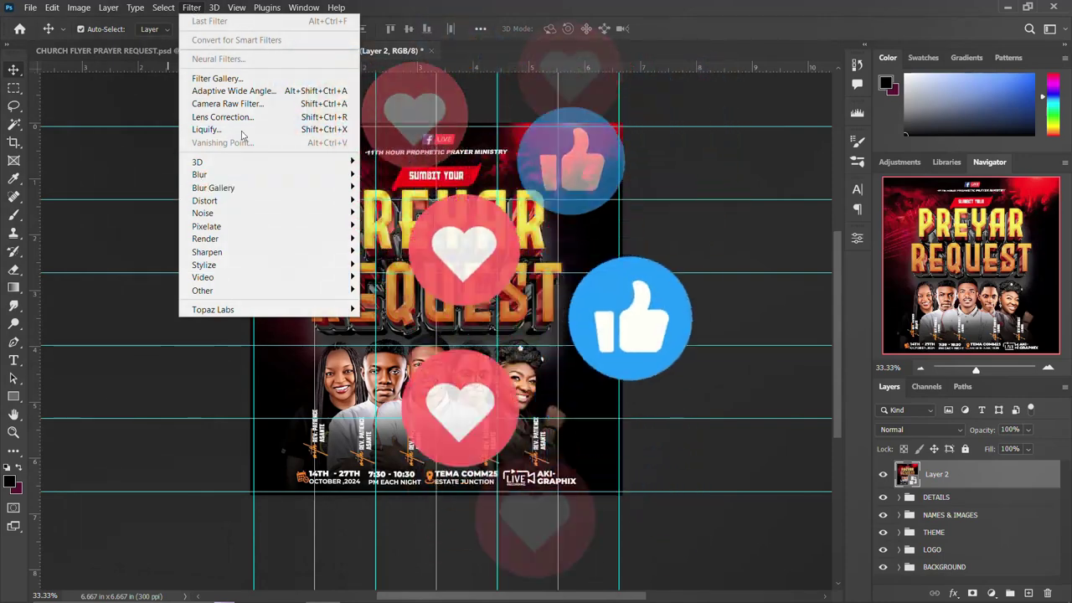
left_click(251, 103)
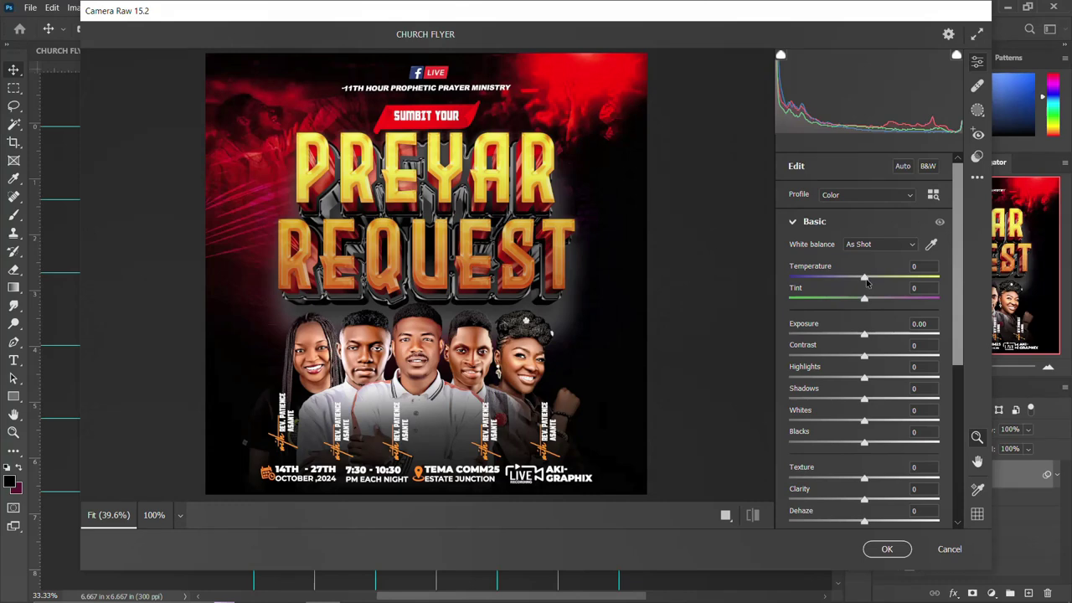
Set Temperature +10, Tint -6, Contrast -16, Highlights +21, Blacks -49 and Texture +42 in Camera Raw
left_click_drag(865, 278, 873, 275)
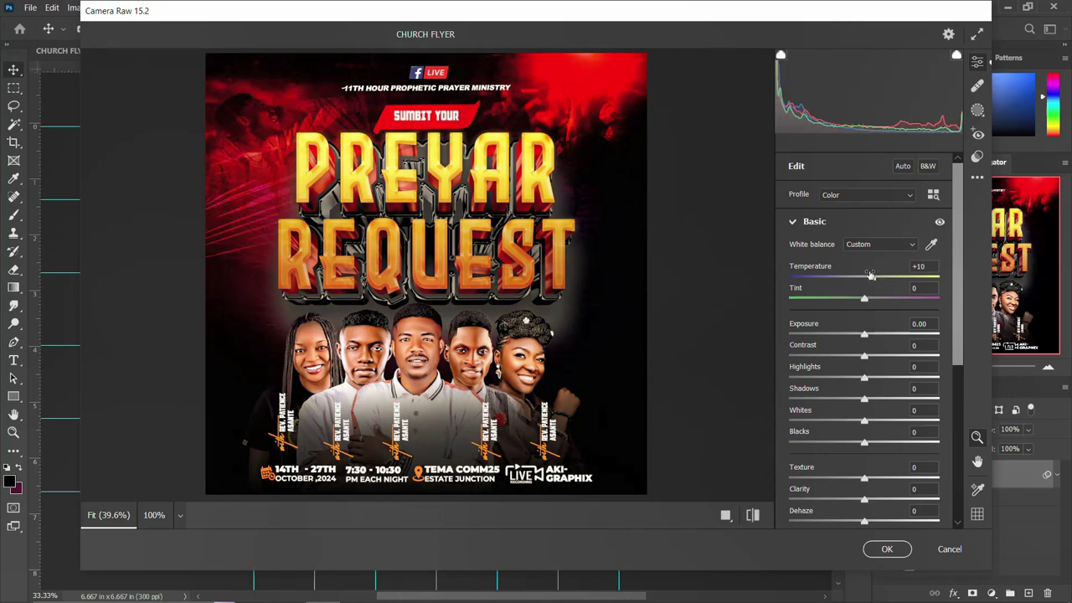
mouse_move(865, 302)
left_mouse_down()
mouse_move(853, 301)
mouse_move(878, 299)
mouse_move(860, 300)
left_mouse_up()
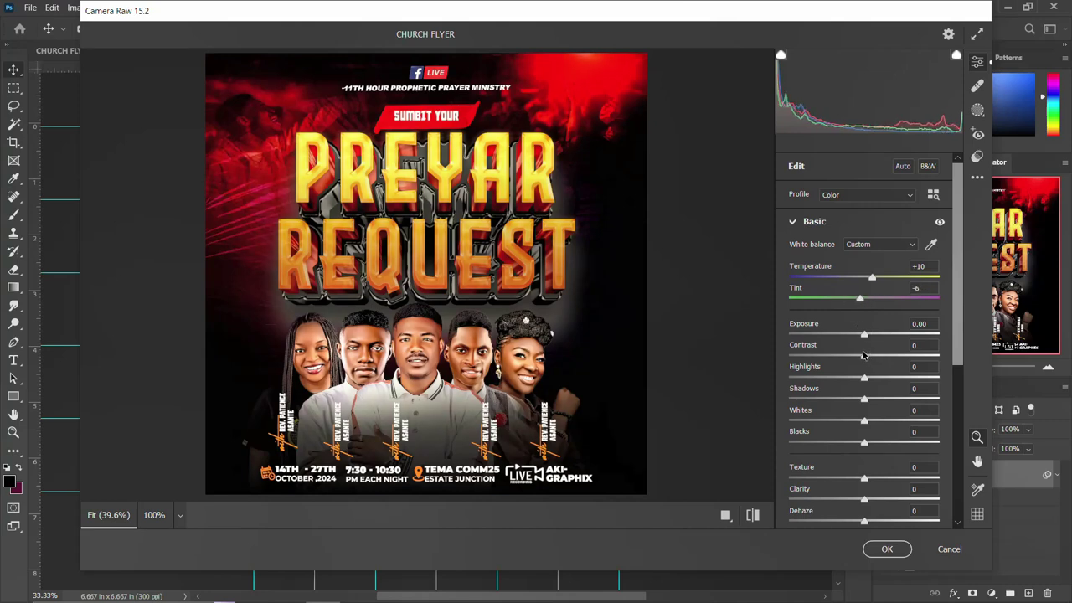
left_click_drag(864, 358, 878, 380)
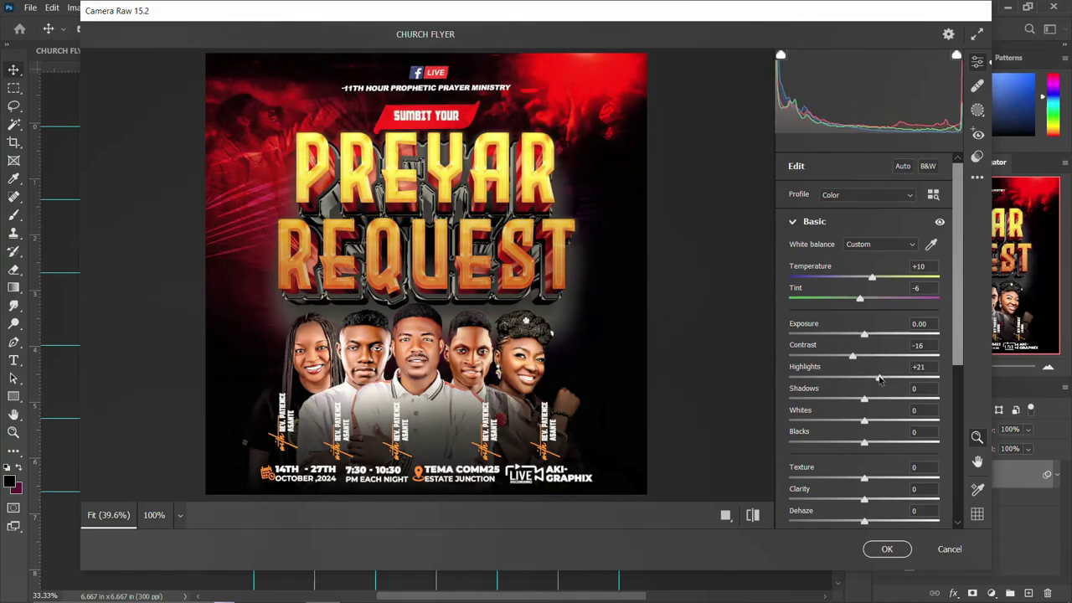
left_click_drag(865, 442, 811, 444)
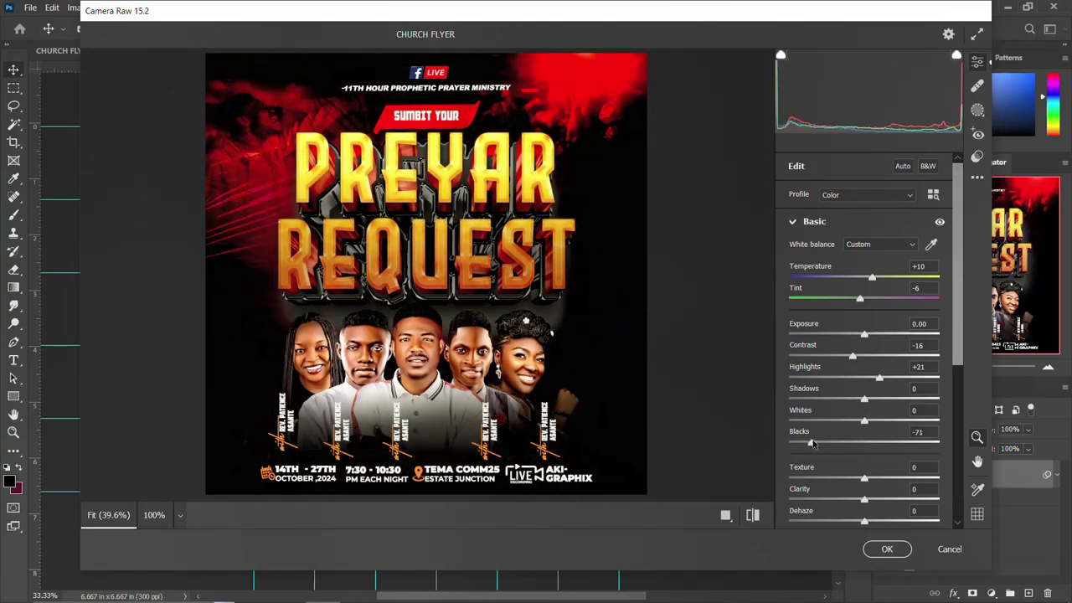
left_click_drag(810, 444, 829, 430)
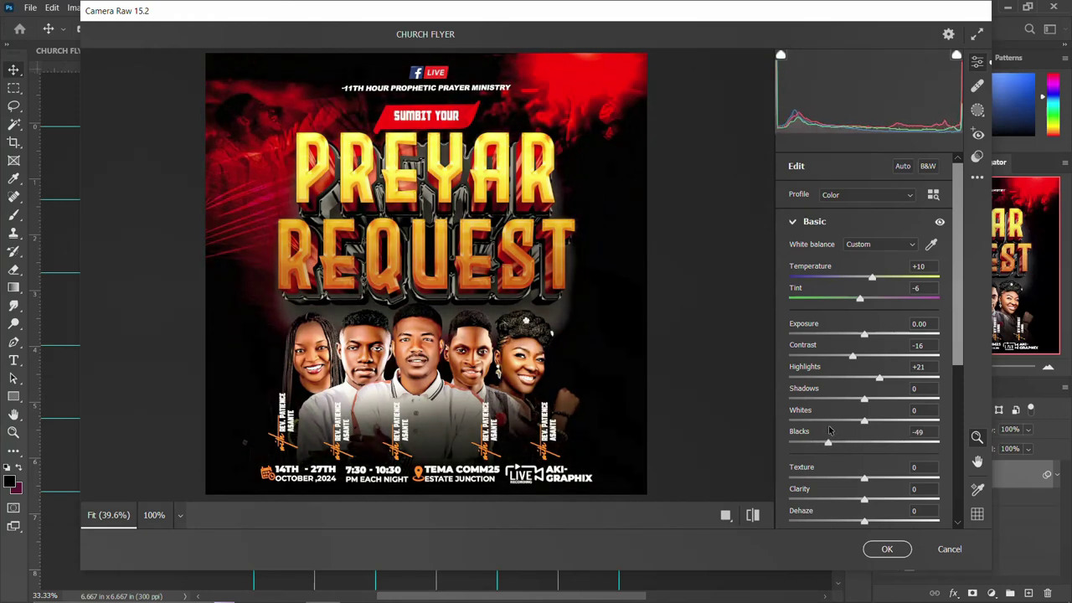
left_click_drag(865, 479, 896, 485)
scroll(896, 482, "down", 2)
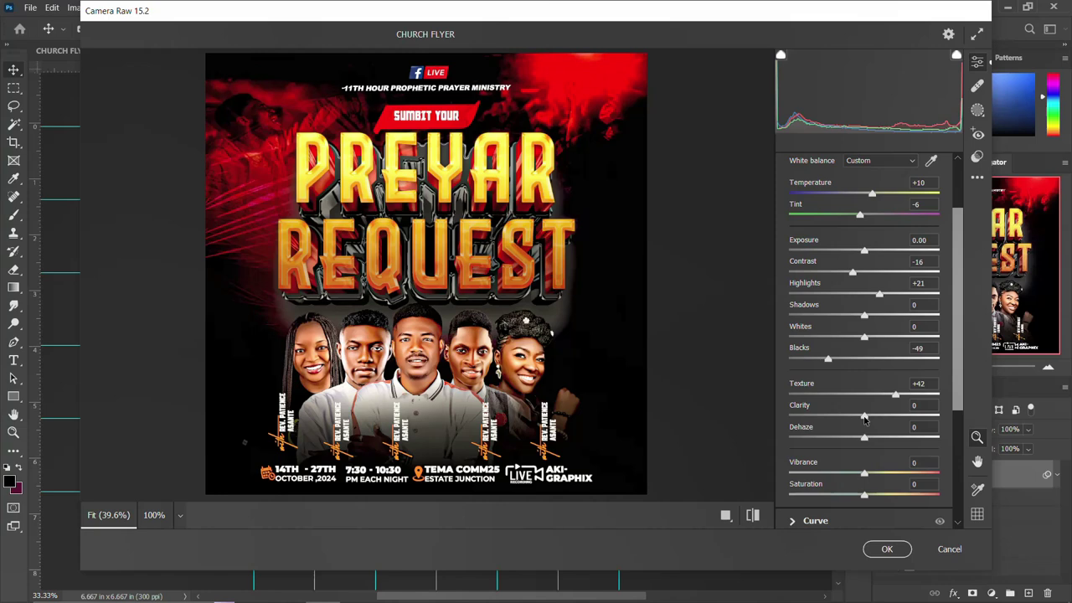
Set Clarity and Dehaze to -2, Vibrance -4, Saturation +5, then Texture +19 and Blacks -34
mouse_move(864, 419)
left_mouse_down()
mouse_move(835, 416)
mouse_move(862, 419)
mouse_move(835, 439)
mouse_move(867, 437)
left_mouse_up()
mouse_move(865, 475)
left_mouse_down()
mouse_move(847, 474)
mouse_move(862, 471)
left_mouse_up()
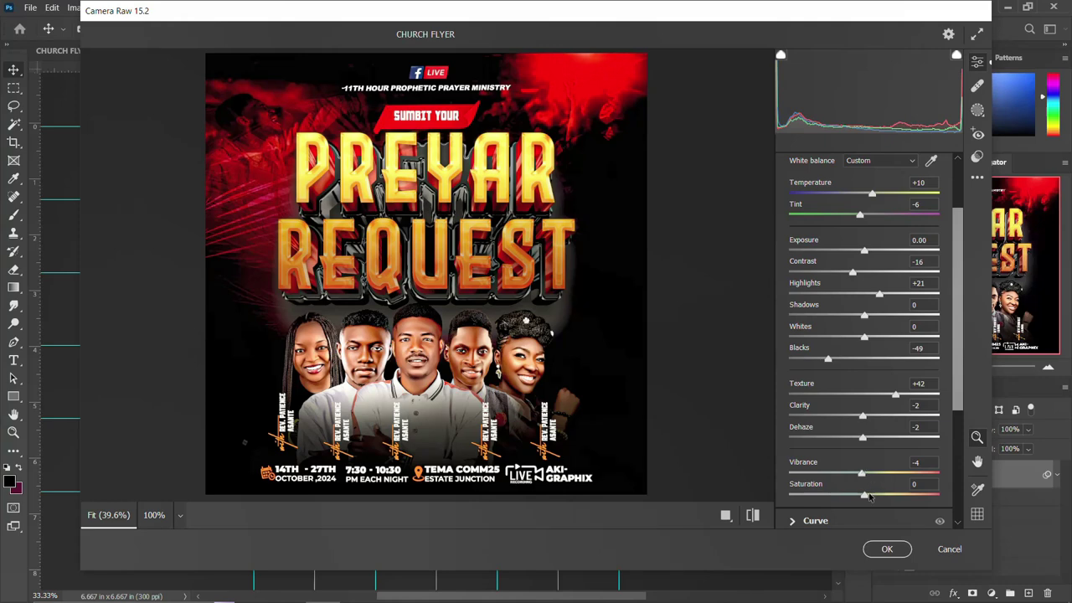
left_click_drag(865, 498, 867, 494)
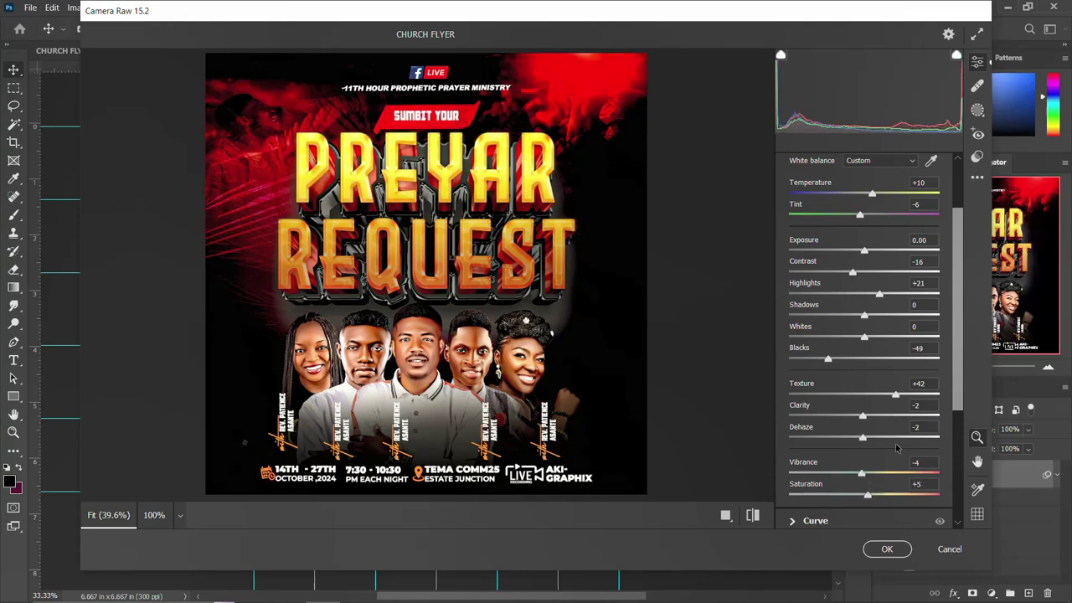
scroll(899, 449, "down", 2)
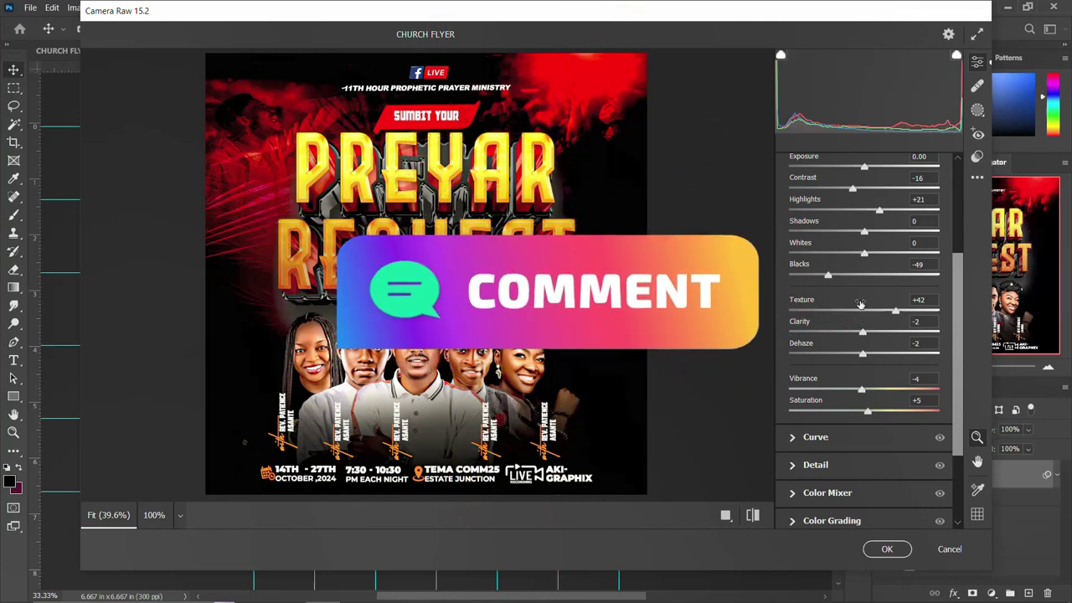
left_click_drag(894, 311, 874, 310)
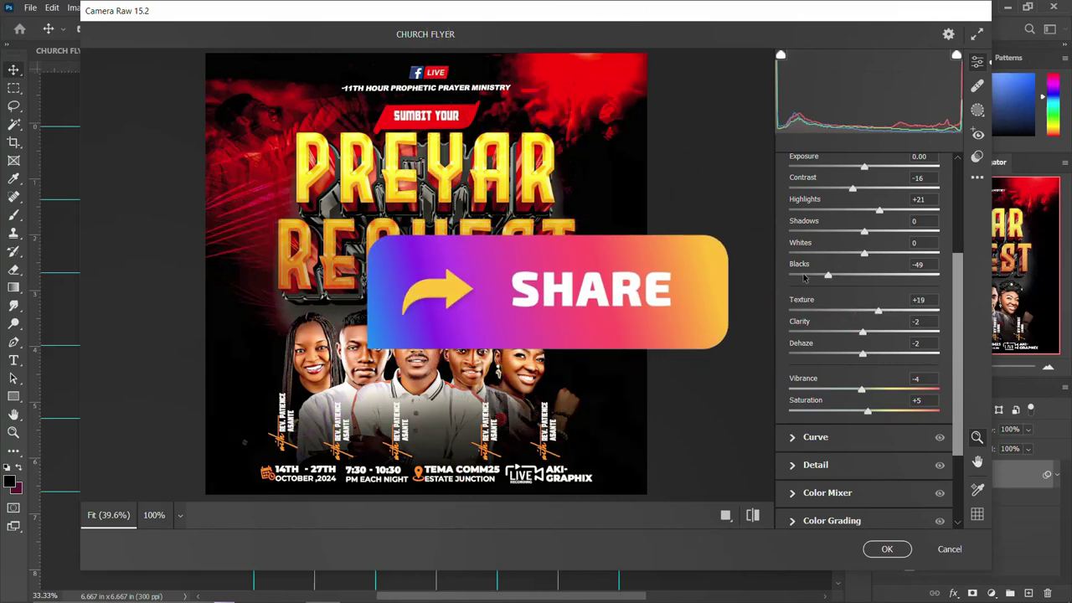
scroll(875, 311, "up", 2)
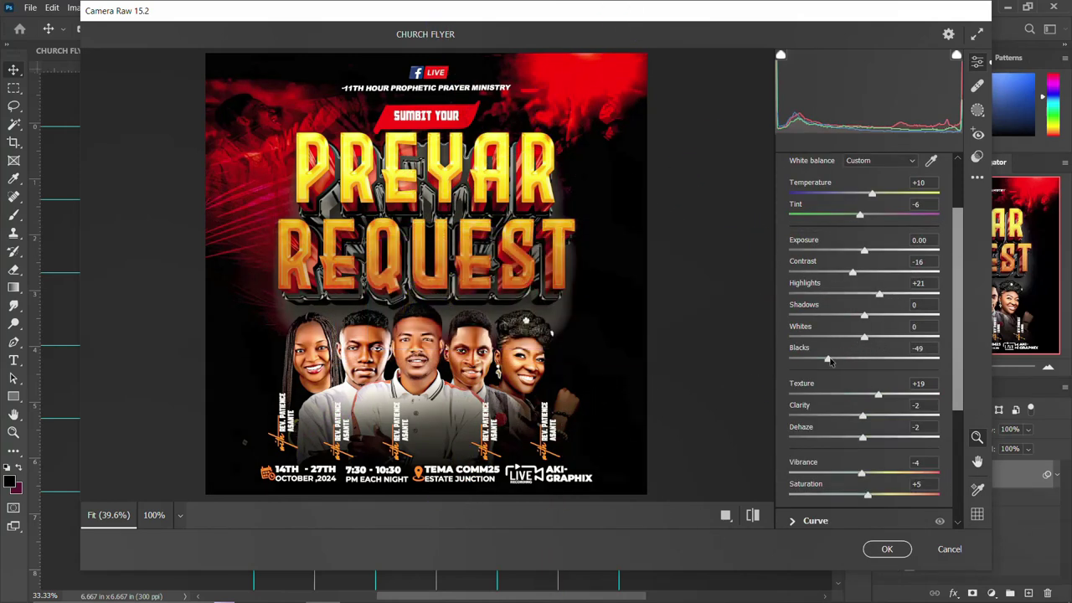
left_click_drag(828, 359, 840, 359)
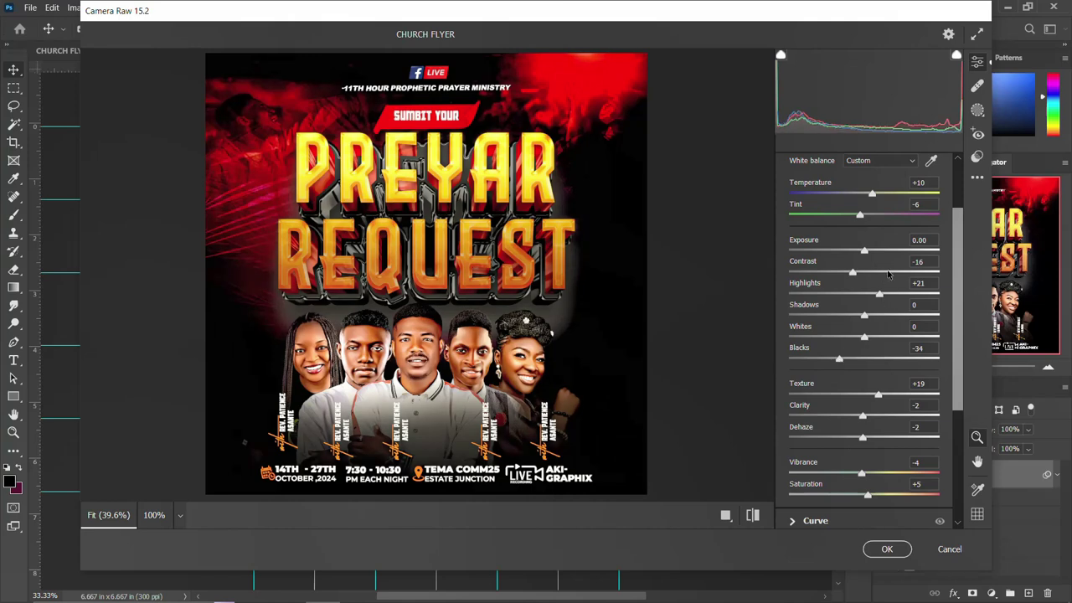
View the Before/After comparison, then apply the Camera Raw grade to Layer 2
left_click(726, 516)
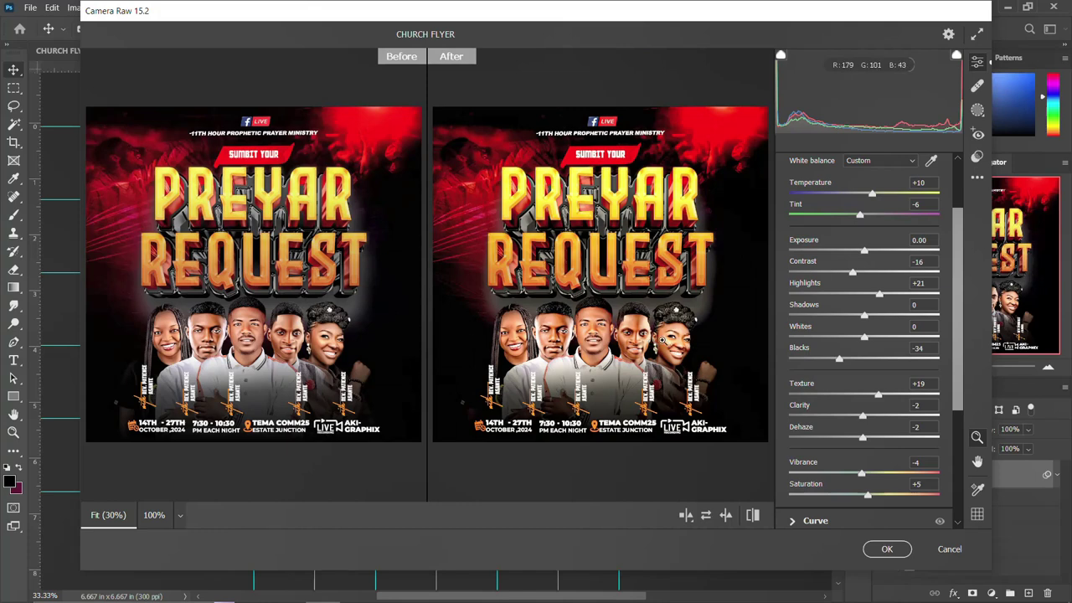
left_click(887, 550)
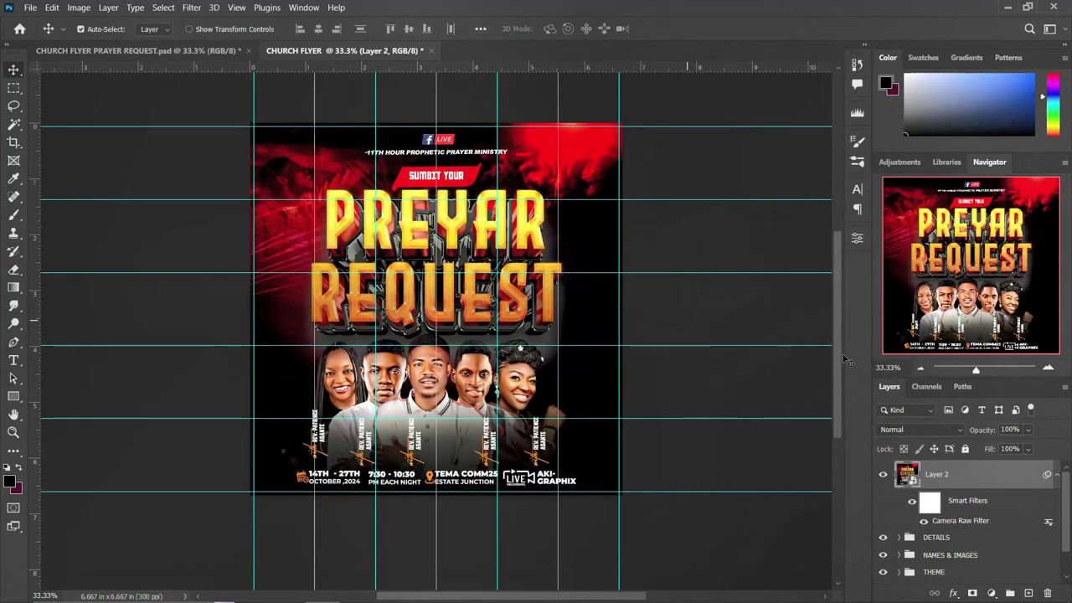
Collapse Layer 2's Smart Filters and toggle its visibility off and back on
left_click(1056, 475)
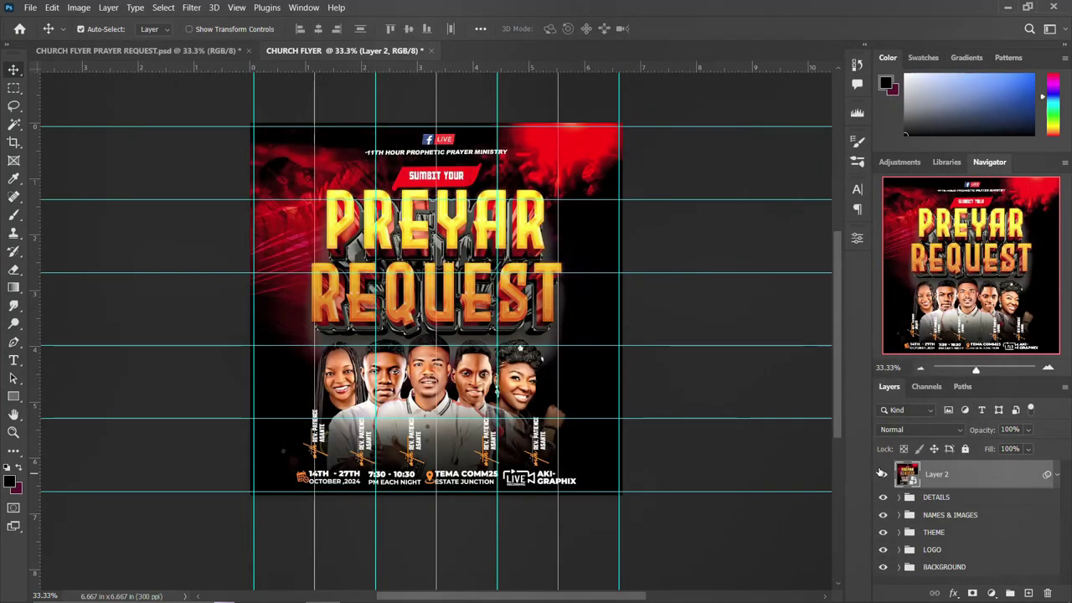
left_click(882, 476)
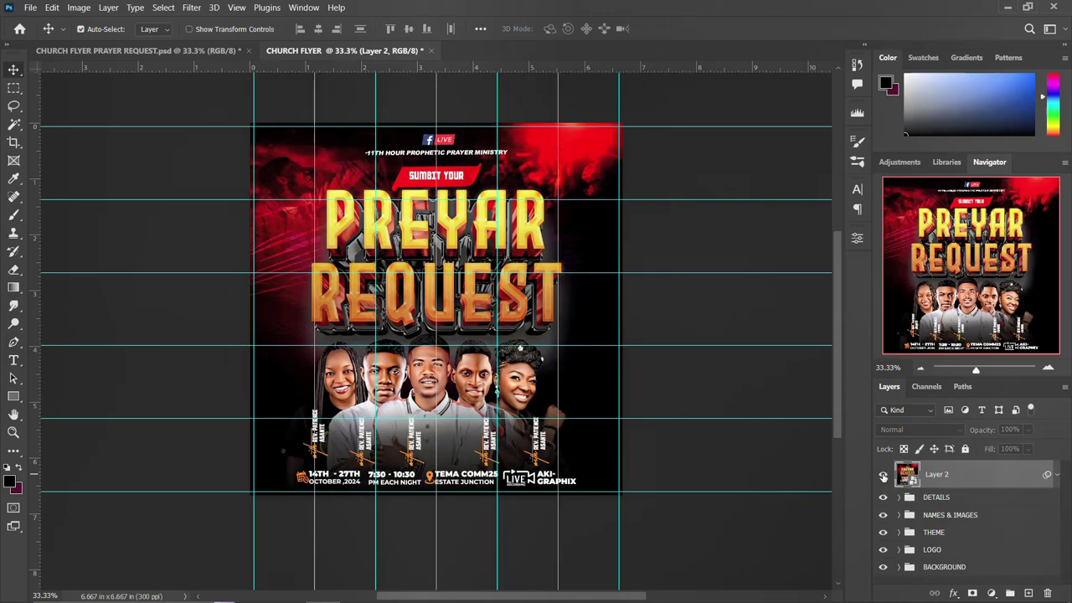
left_click(882, 476)
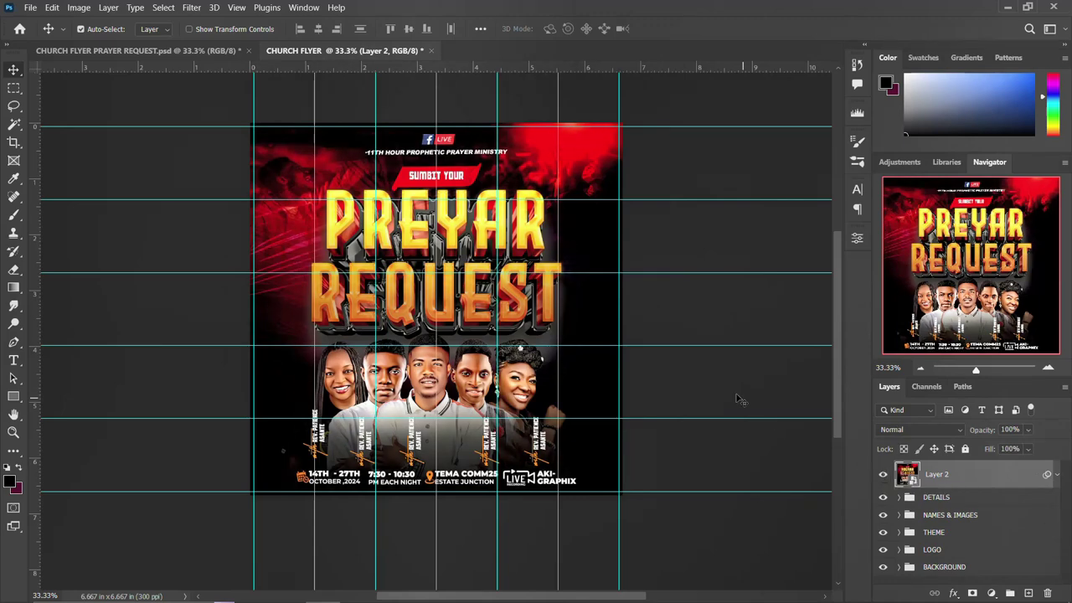